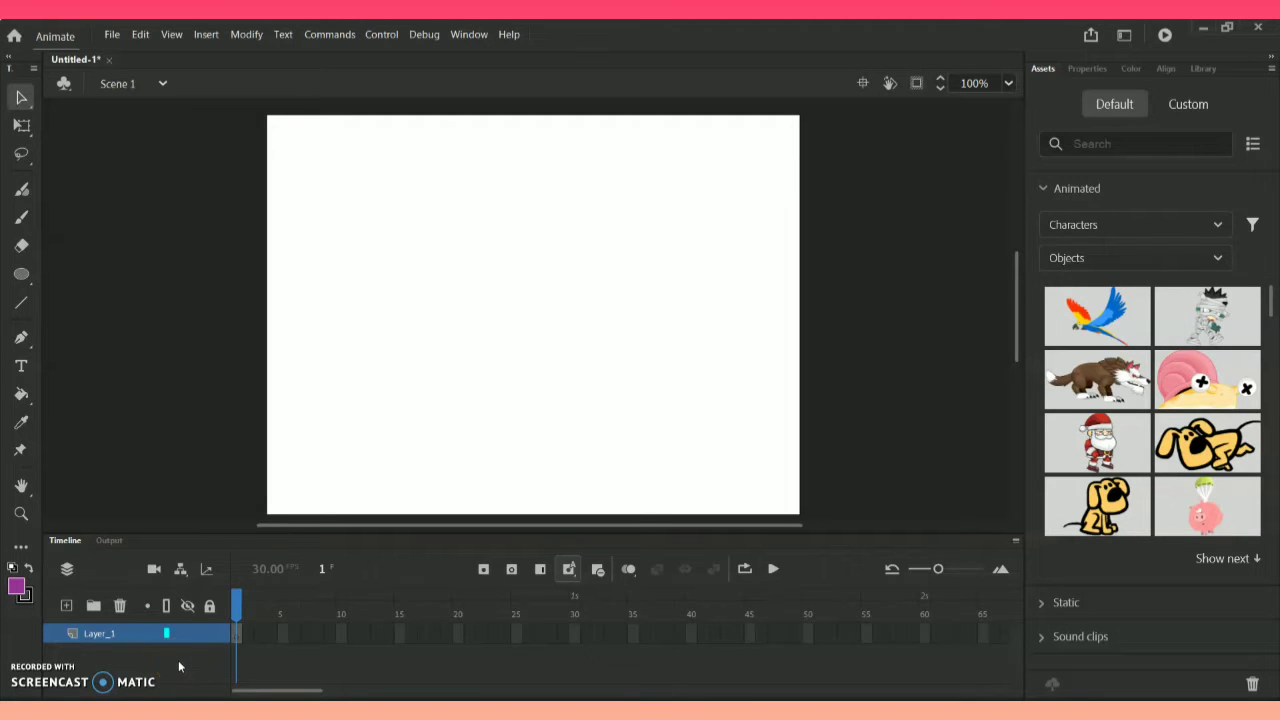
# - Rename Layer_1 to bg and set up a brush with a bright green fill colour
pyautogui.doubleClick(118, 636)
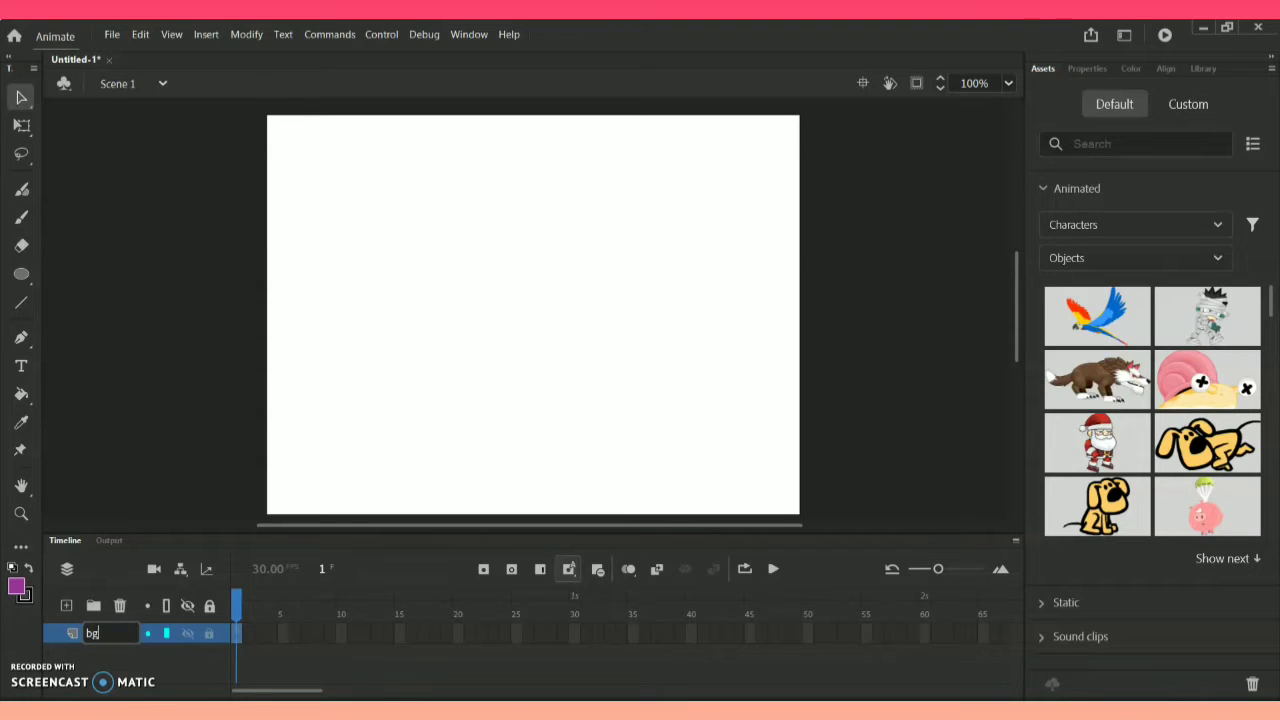
pyautogui.press('Return')
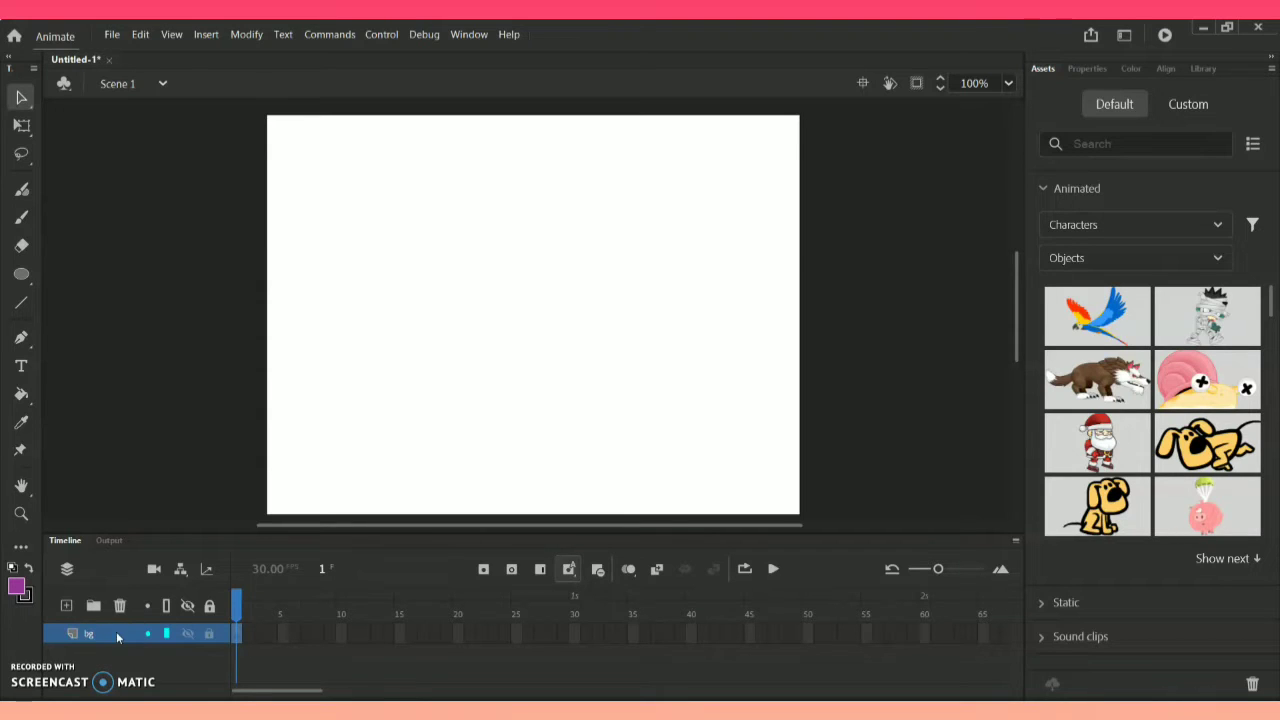
pyautogui.click(22, 194)
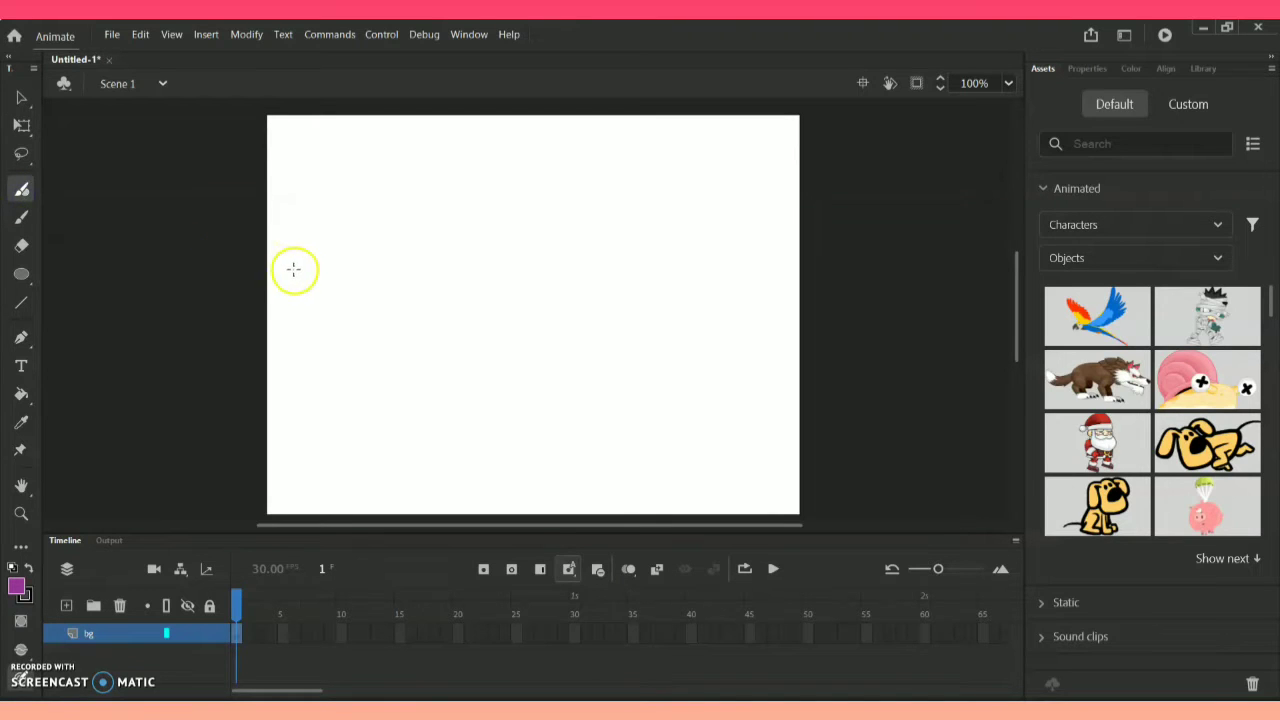
pyautogui.click(22, 590)
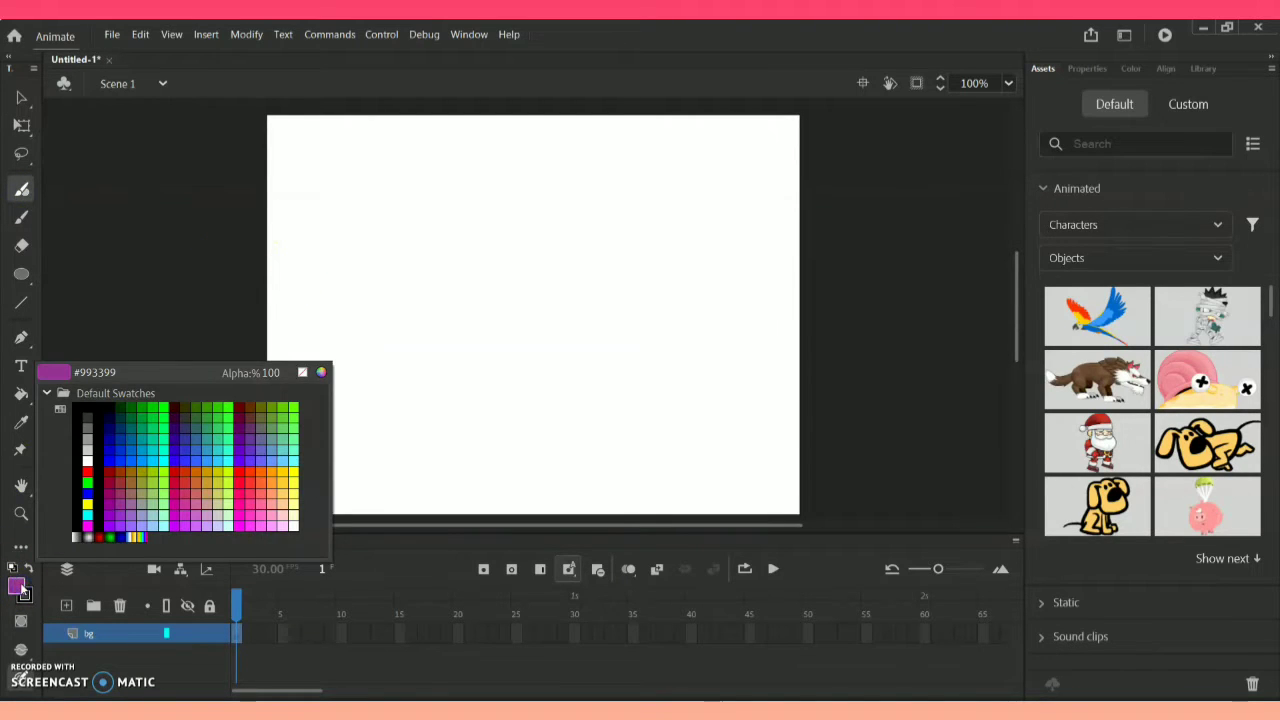
pyautogui.click(160, 408)
pyautogui.moveTo(350, 302)
pyautogui.mouseDown()
pyautogui.moveTo(397, 255)
pyautogui.moveTo(424, 292)
pyautogui.moveTo(466, 286)
pyautogui.mouseUp()
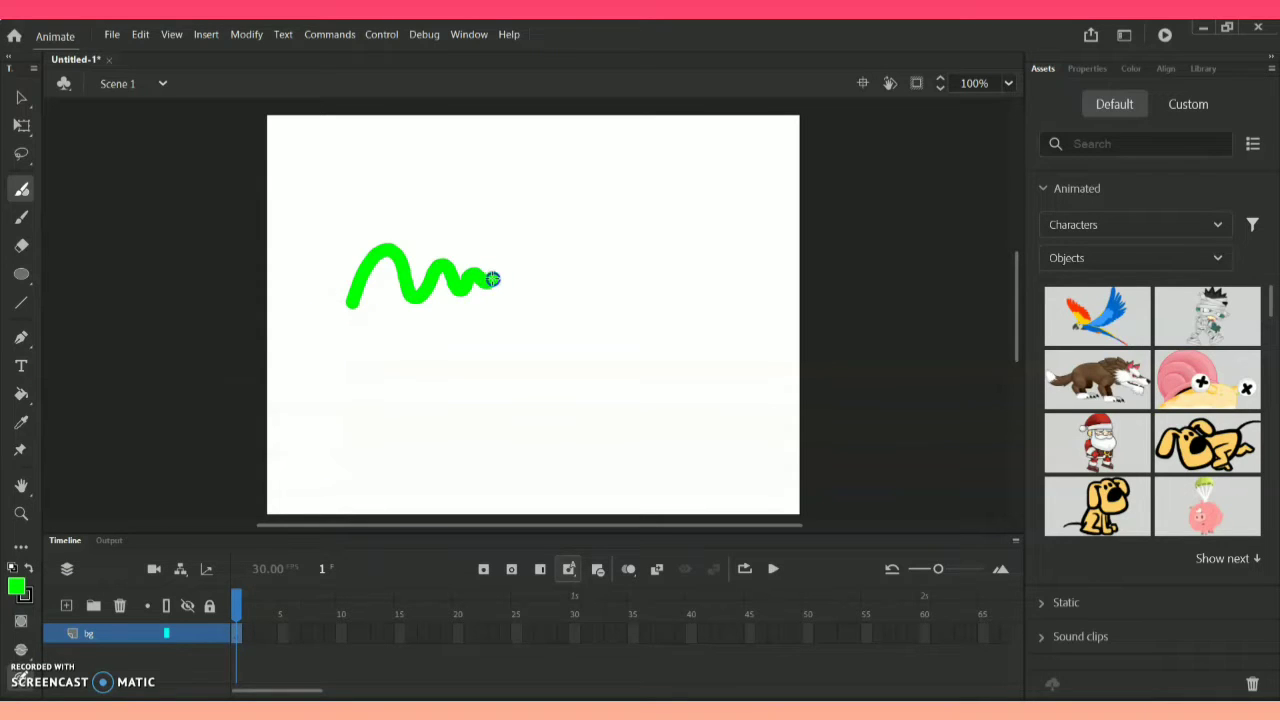
pyautogui.moveTo(539, 262); pyautogui.dragTo(543, 262)
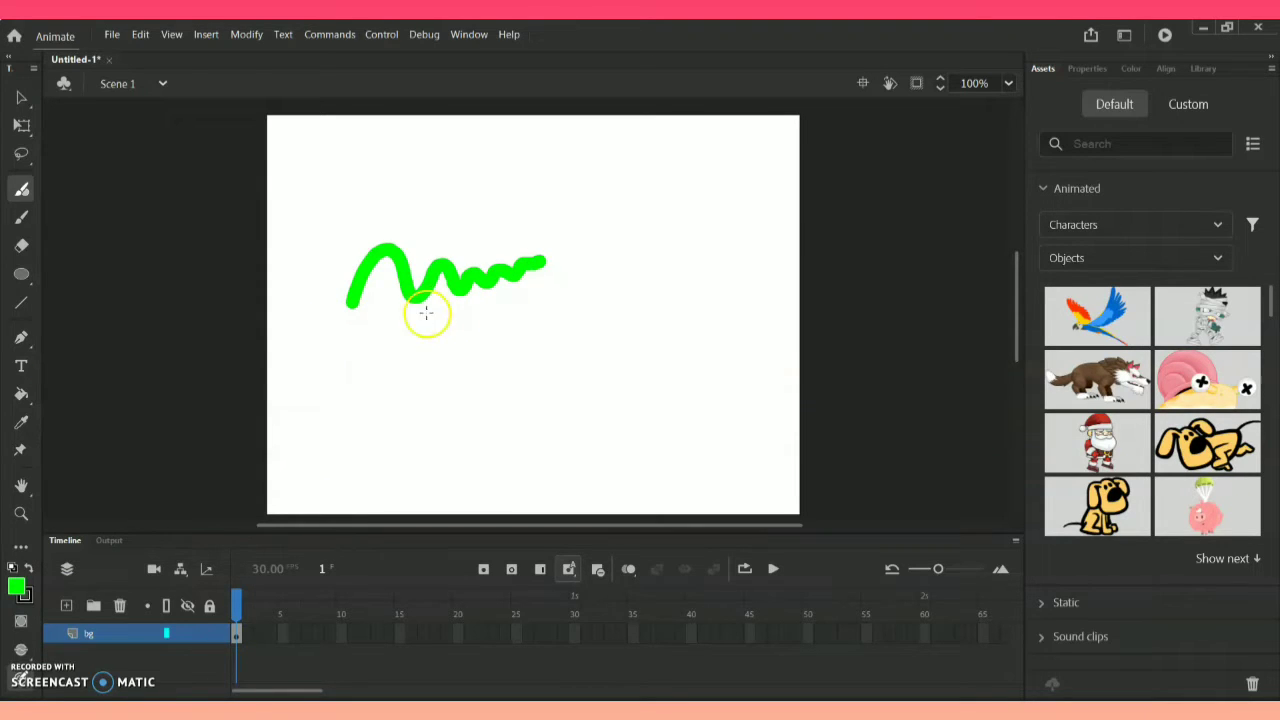
pyautogui.moveTo(380, 344); pyautogui.dragTo(606, 346)
pyautogui.moveTo(513, 391)
pyautogui.mouseDown()
pyautogui.moveTo(563, 374)
pyautogui.moveTo(574, 336)
pyautogui.moveTo(630, 317)
pyautogui.moveTo(640, 289)
pyautogui.moveTo(694, 246)
pyautogui.mouseUp()
pyautogui.hotkey('ctrl', 'z')
pyautogui.hotkey('ctrl', 'z')
pyautogui.hotkey('ctrl', 'z')
# - Paint a straight horizontal green ground line across the lower part of the stage and delete the ends overhanging both sides
pyautogui.moveTo(262, 429); pyautogui.dragTo(491, 429)
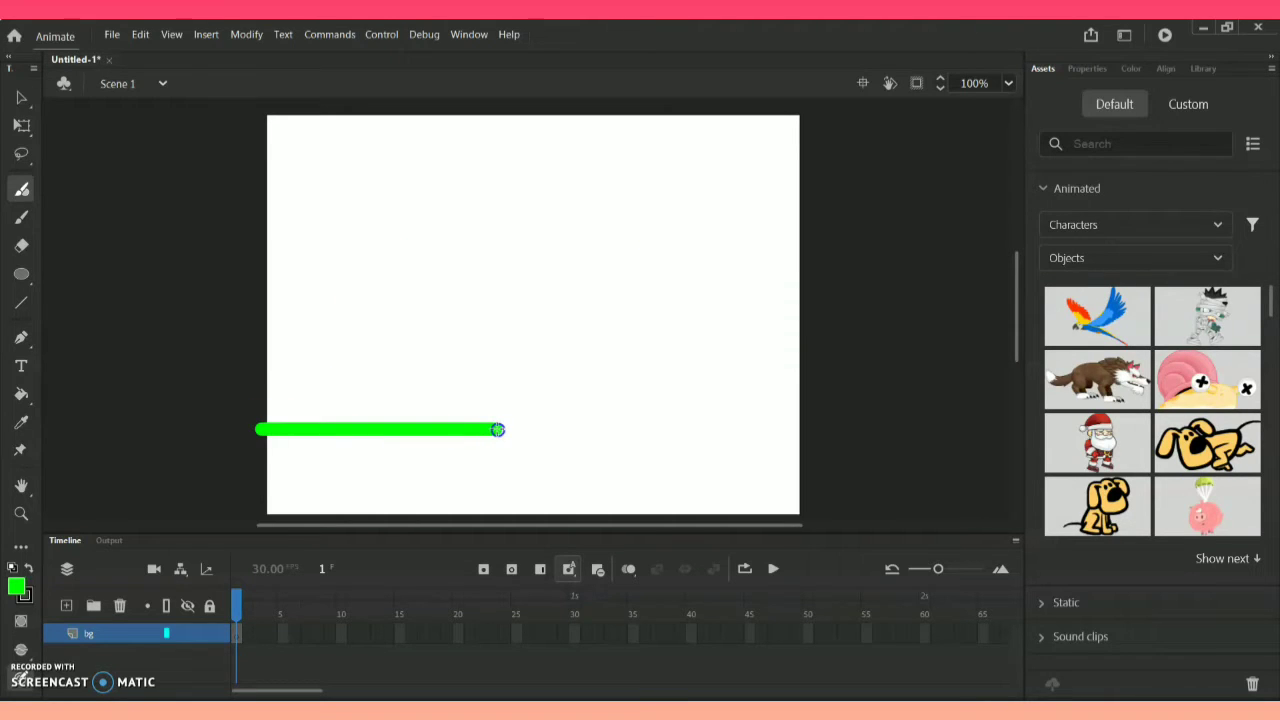
pyautogui.moveTo(497, 429); pyautogui.dragTo(866, 430)
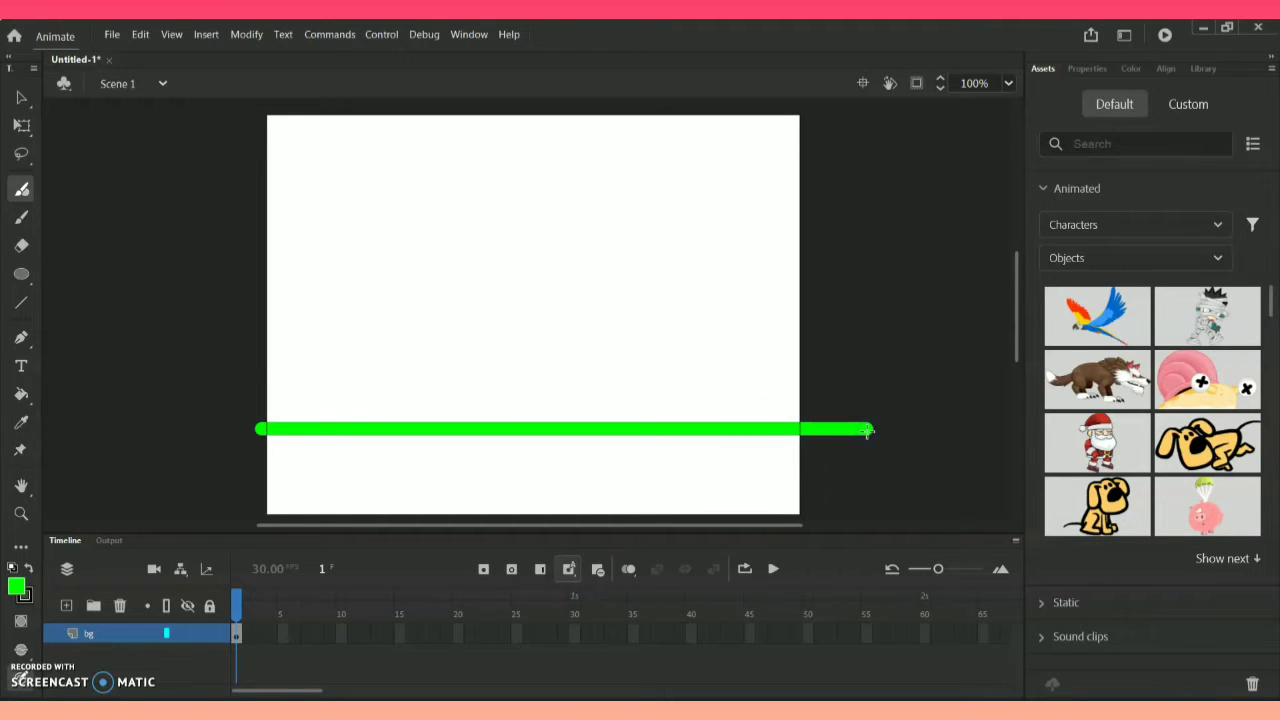
pyautogui.click(22, 97)
pyautogui.moveTo(209, 404); pyautogui.dragTo(266, 466)
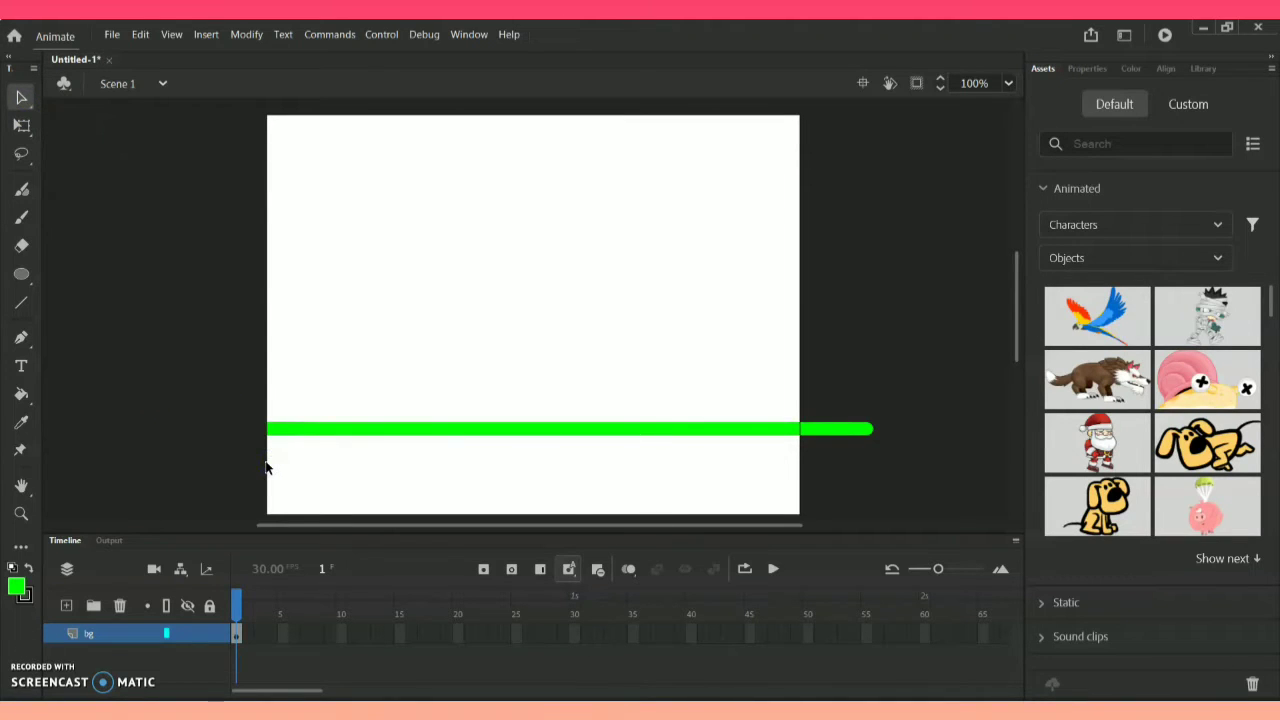
pyautogui.moveTo(804, 378); pyautogui.dragTo(908, 493)
pyautogui.press('Delete')
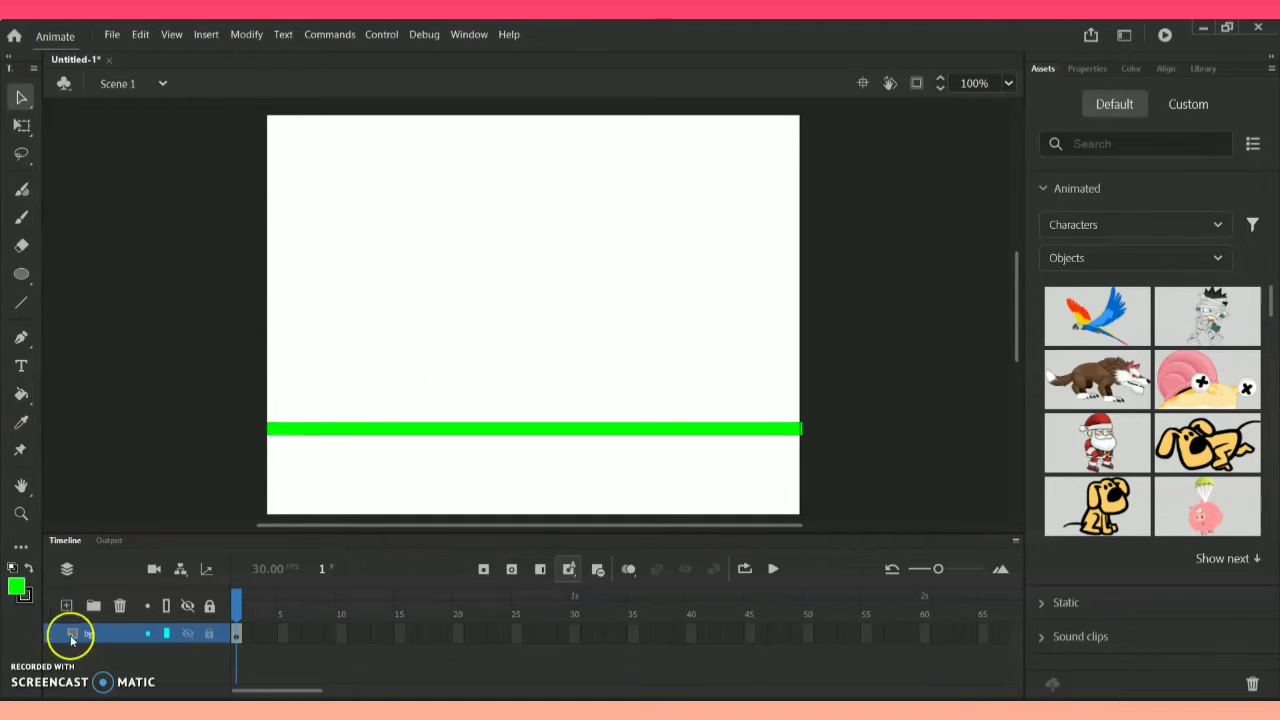
# - Draw four rectangles of increasing height from left to right standing on the green line, filled with the red radial gradient
pyautogui.click(22, 273)
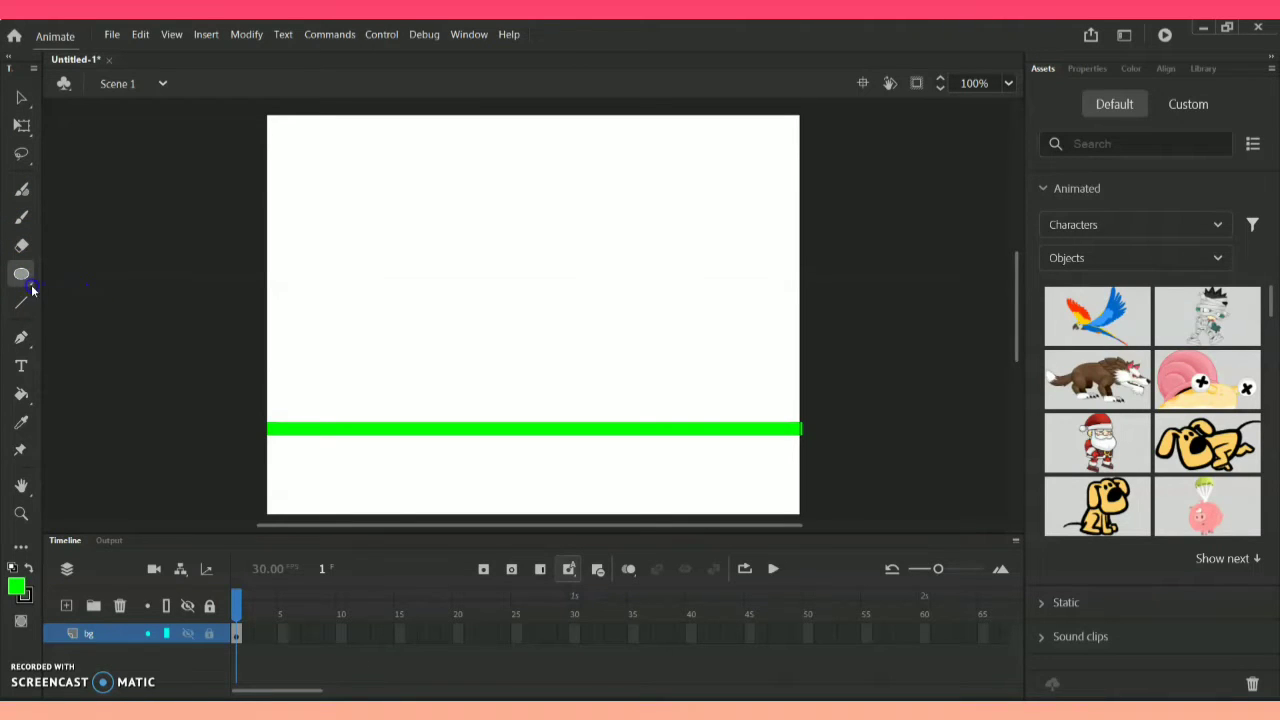
pyautogui.click(27, 285)
pyautogui.click(74, 271)
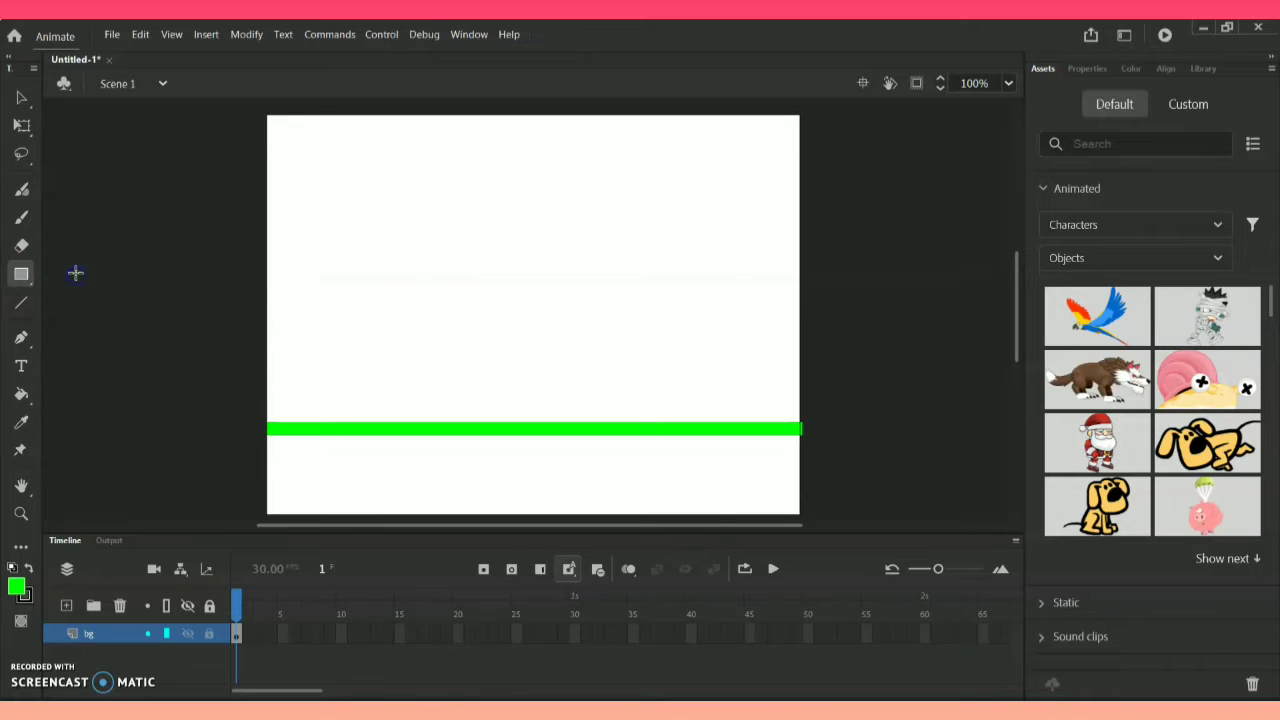
pyautogui.click(18, 585)
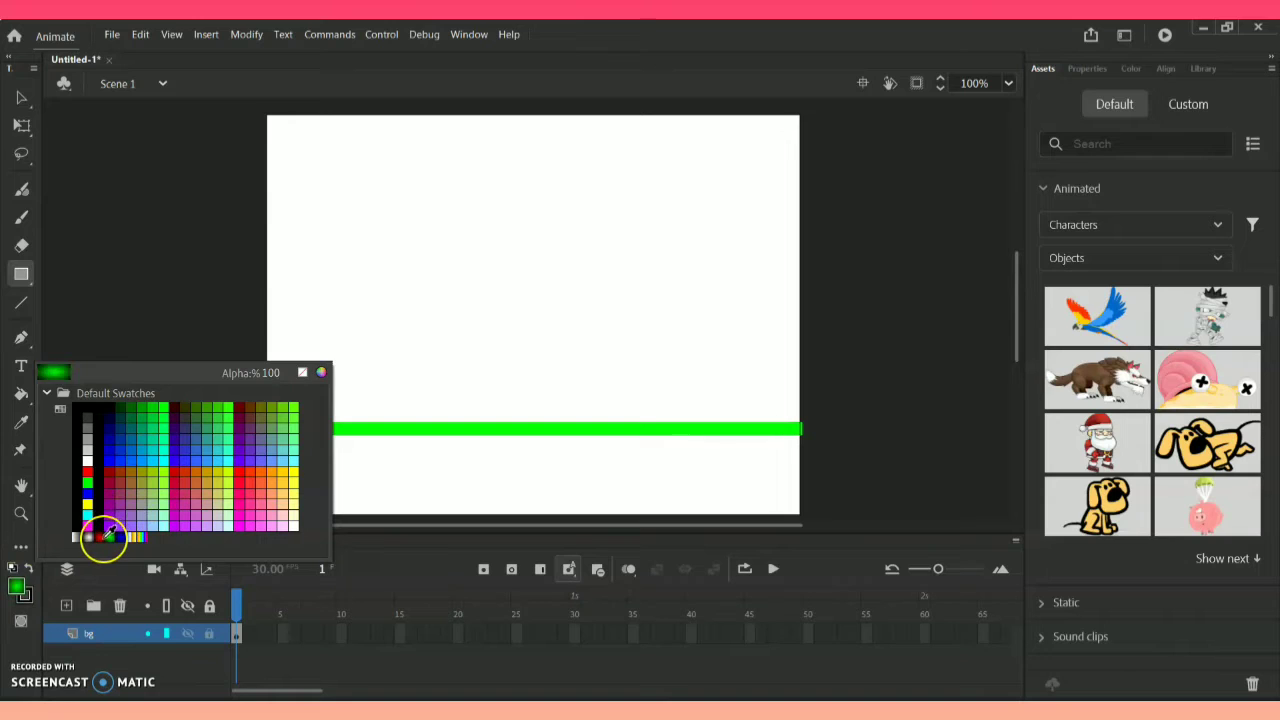
pyautogui.click(110, 531)
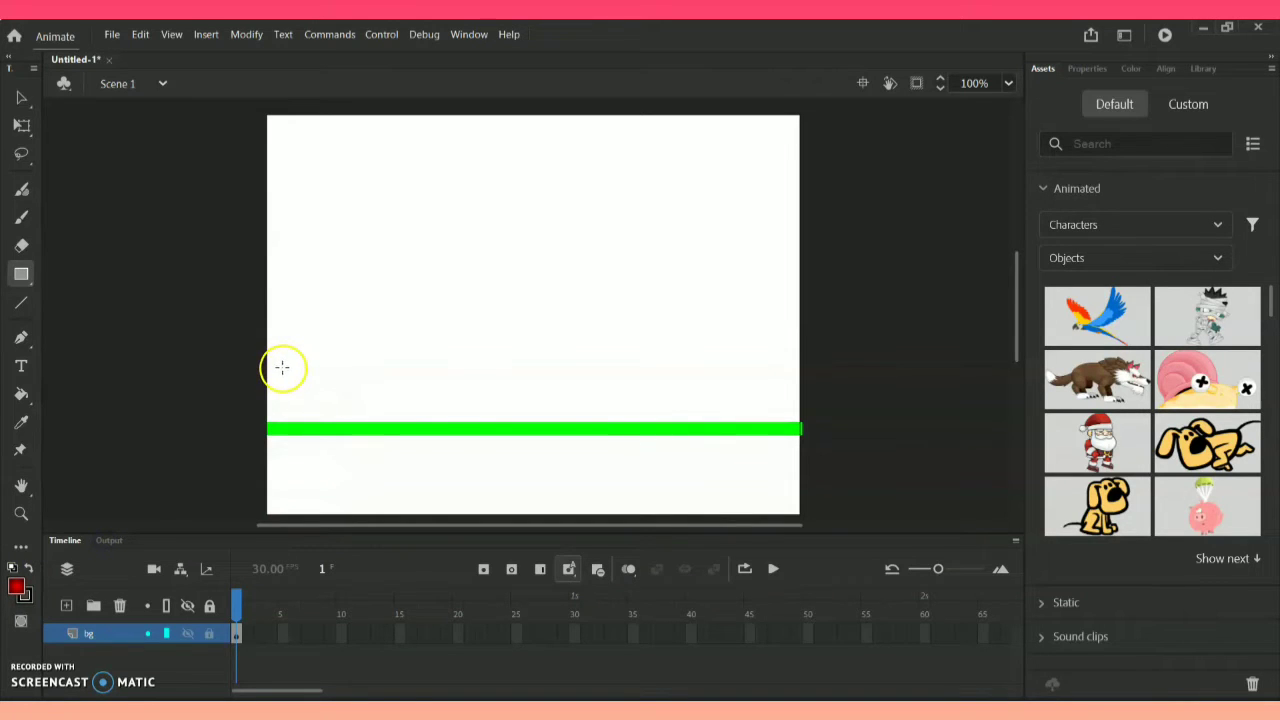
pyautogui.moveTo(323, 397); pyautogui.dragTo(357, 421)
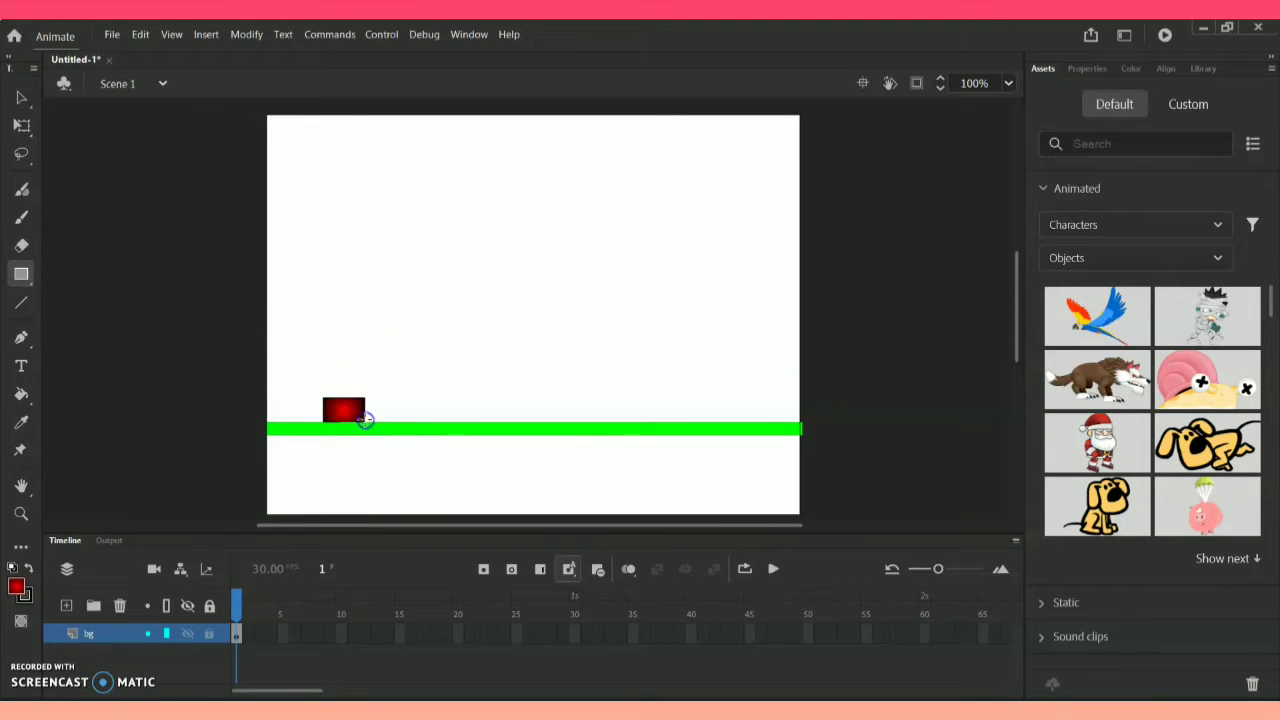
pyautogui.moveTo(436, 356); pyautogui.dragTo(477, 421)
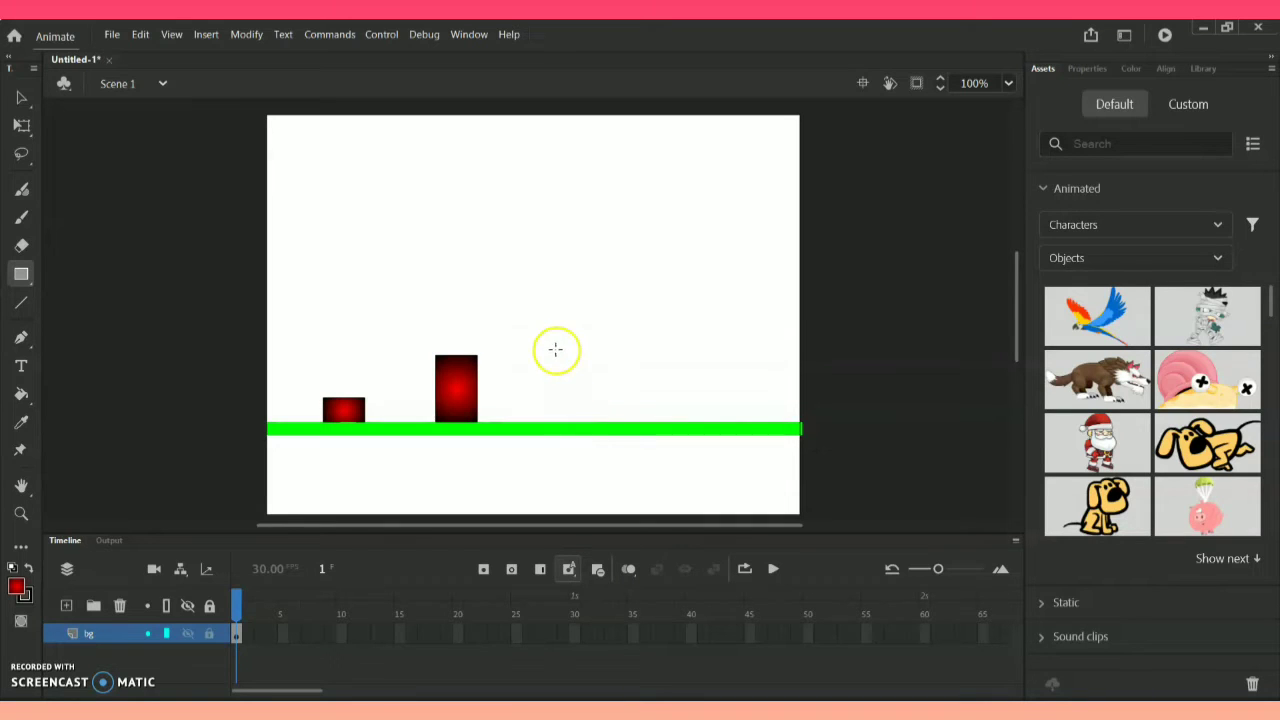
pyautogui.moveTo(556, 318); pyautogui.dragTo(601, 420)
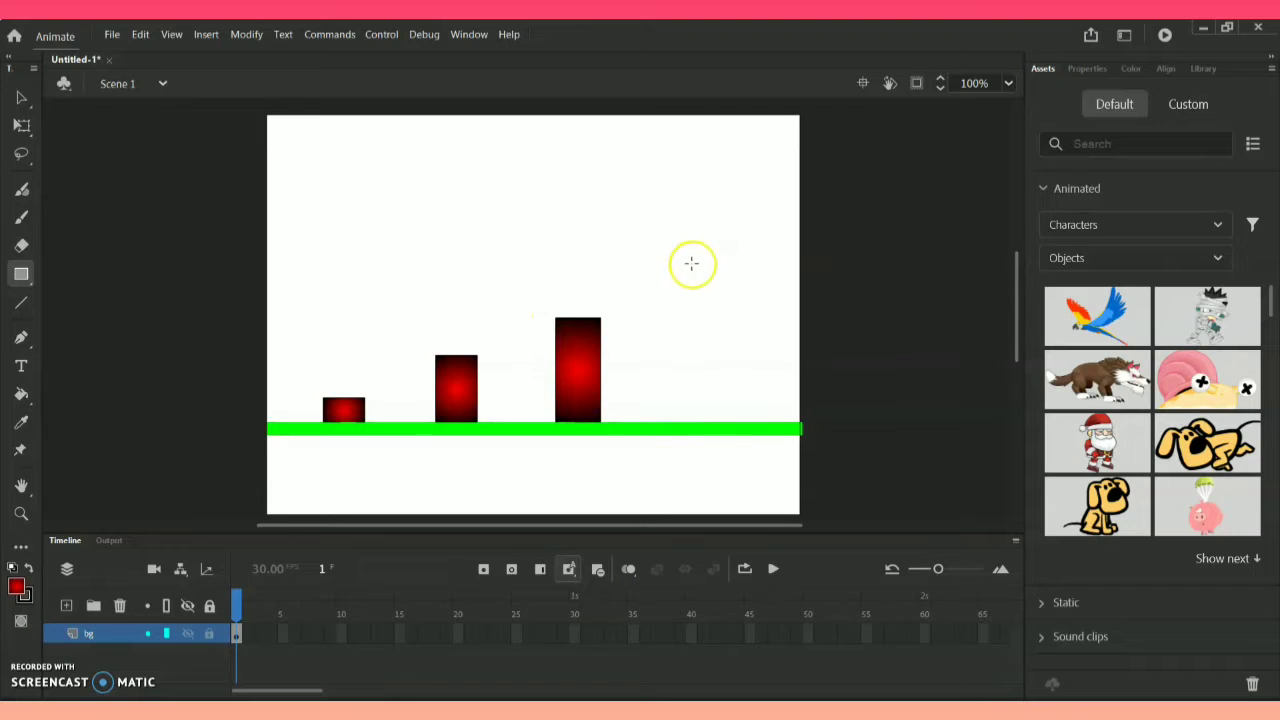
pyautogui.moveTo(691, 260); pyautogui.dragTo(733, 420)
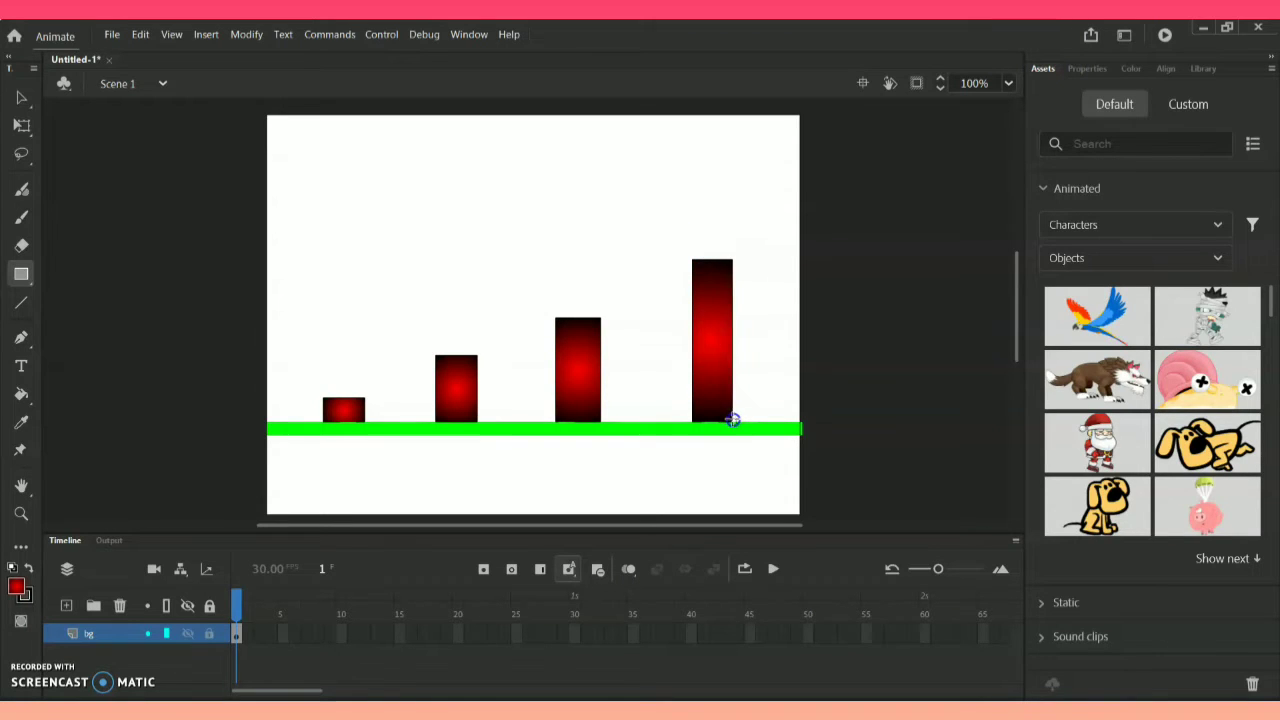
# - Add a new layer named ball above the bg layer and activate the Oval tool
pyautogui.click(67, 606)
pyautogui.click(93, 640)
pyautogui.doubleClick(93, 636)
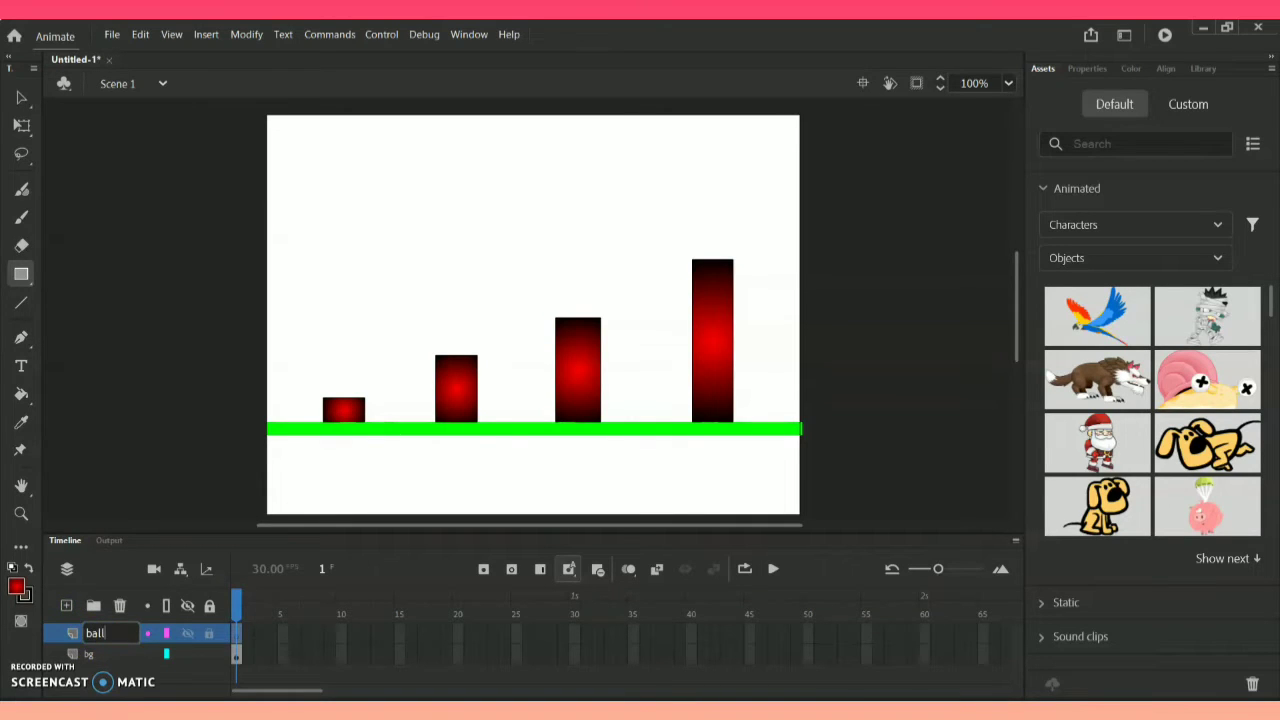
pyautogui.press('Return')
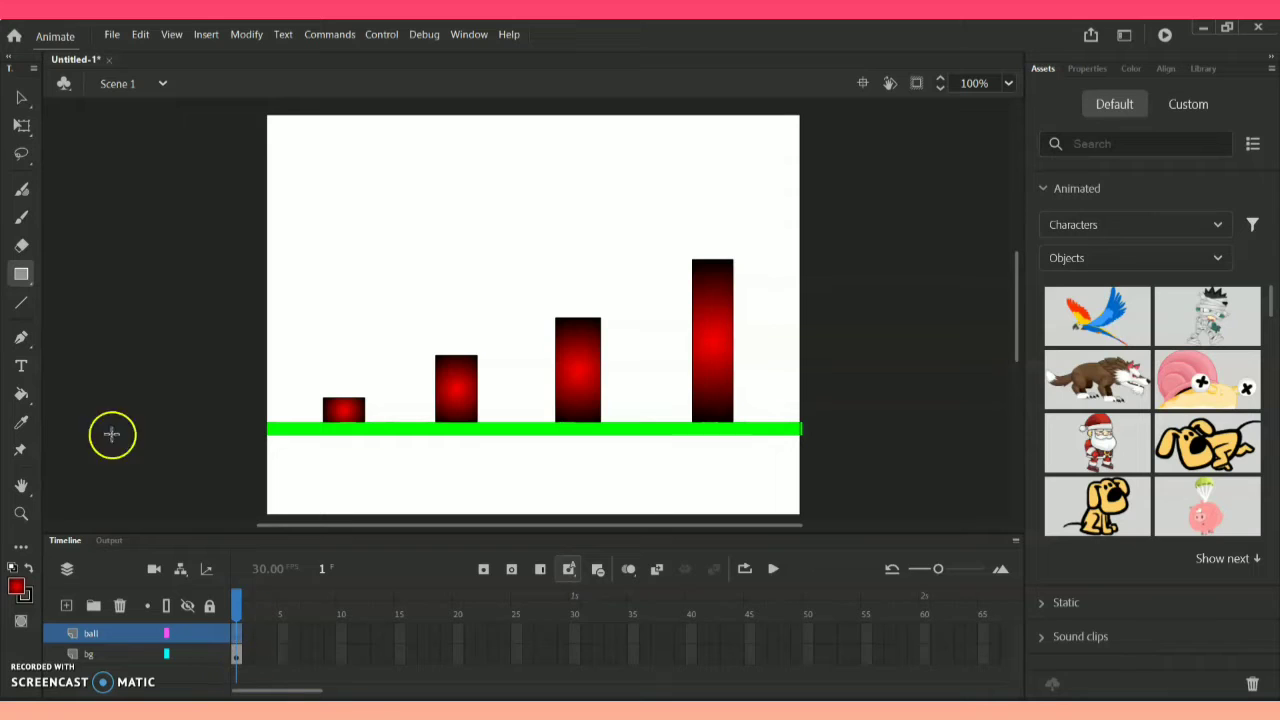
pyautogui.click(31, 284)
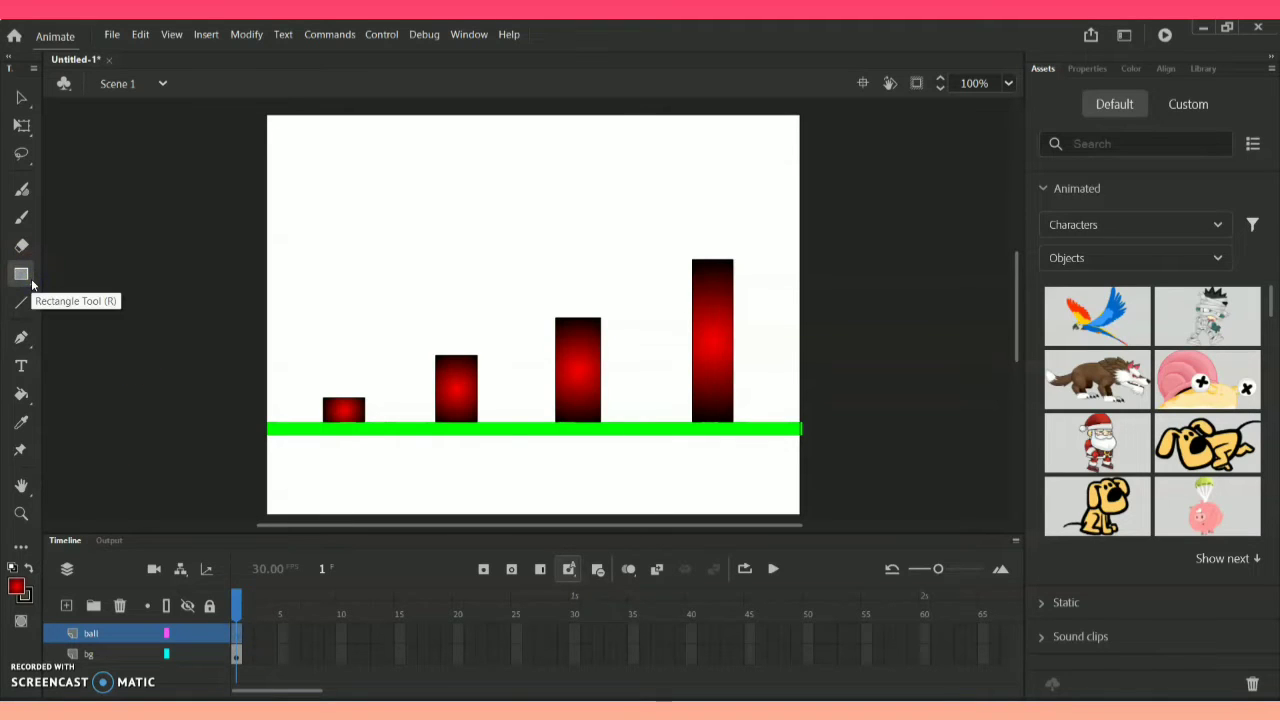
pyautogui.click(33, 289)
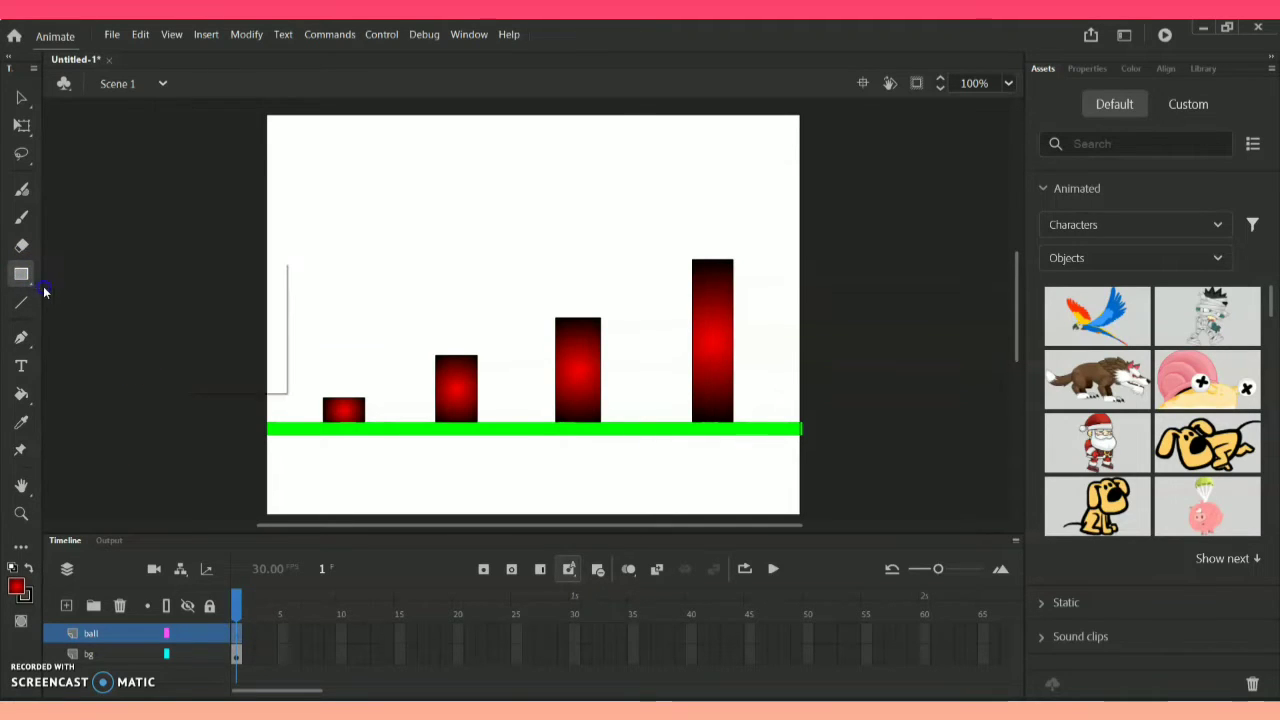
pyautogui.click(106, 331)
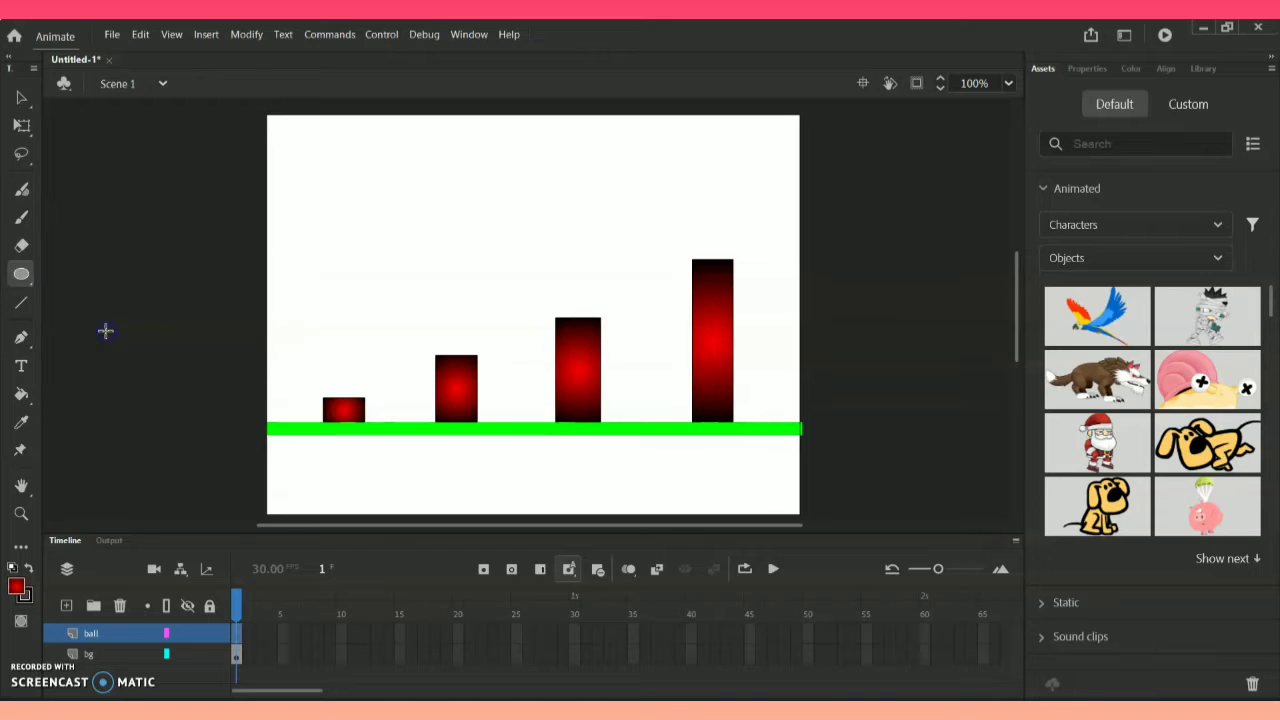
pyautogui.moveTo(311, 177); pyautogui.dragTo(342, 279)
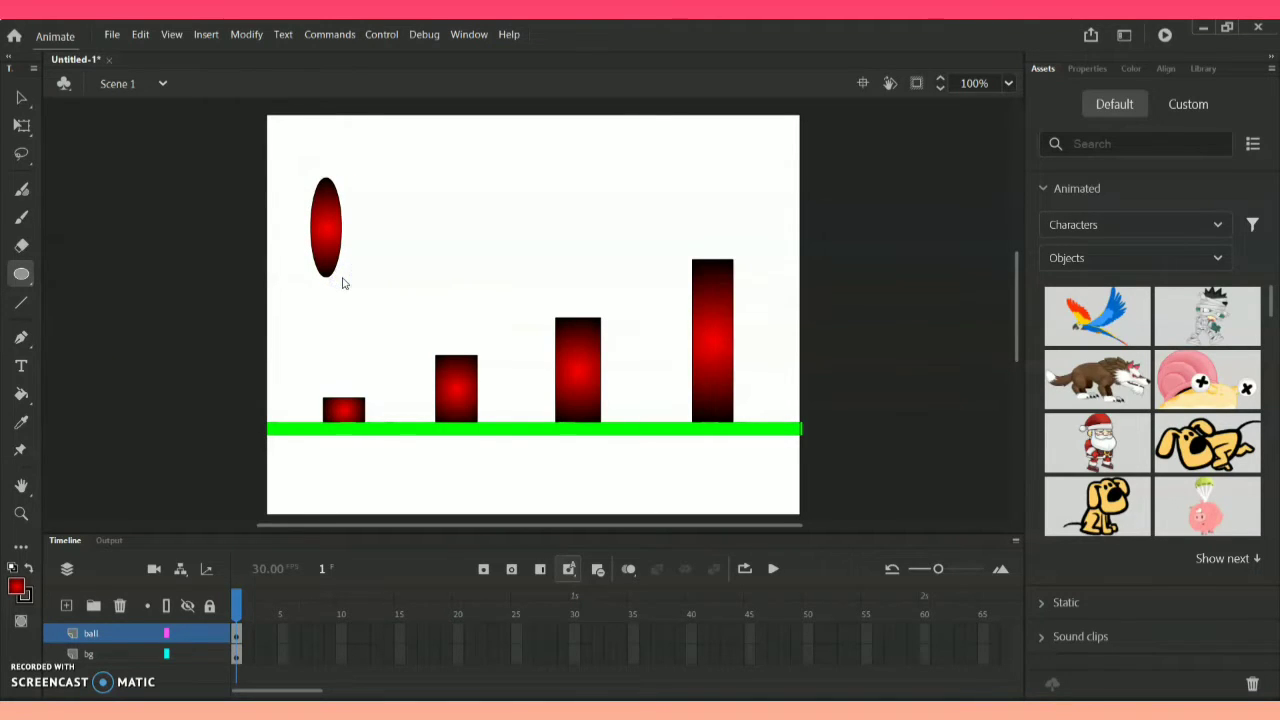
pyautogui.hotkey('ctrl', 'z')
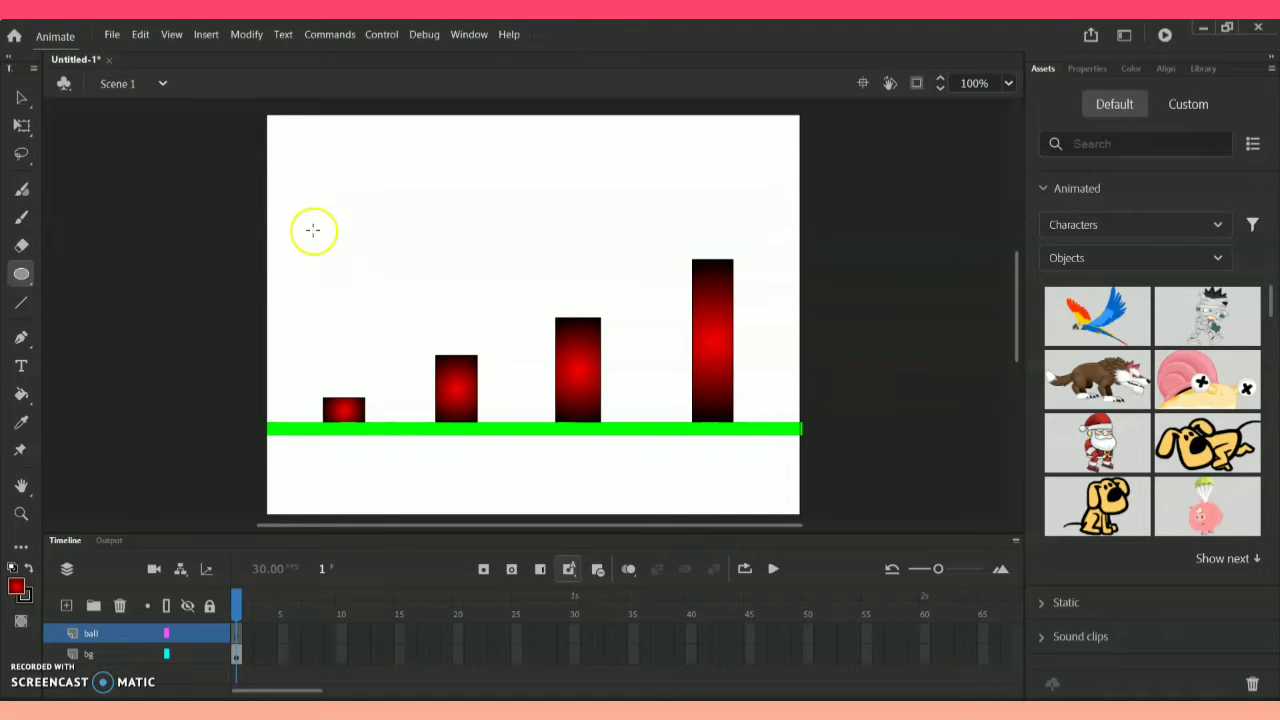
pyautogui.moveTo(312, 155); pyautogui.dragTo(378, 220)
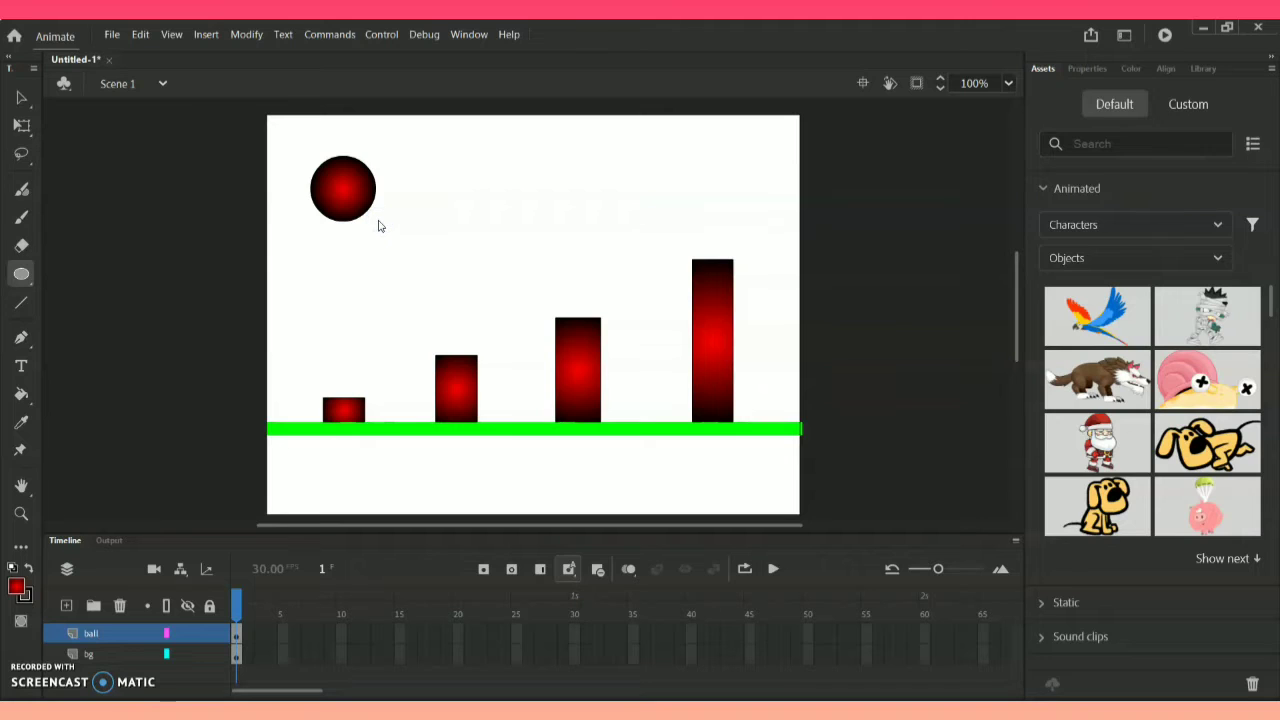
pyautogui.hotkey('ctrl', 'z')
pyautogui.click(266, 409)
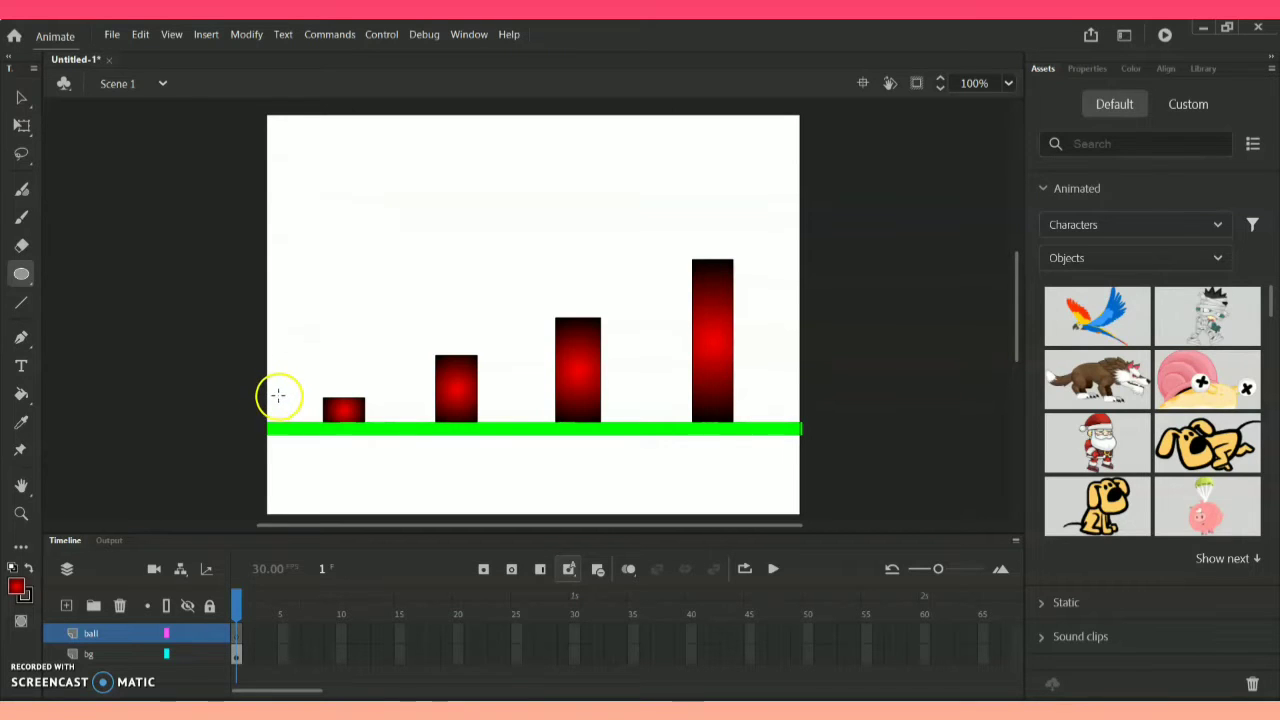
# - Draw a small circle with the blue radial gradient fill on the green line, just left of the shortest red rectangle
pyautogui.click(16, 586)
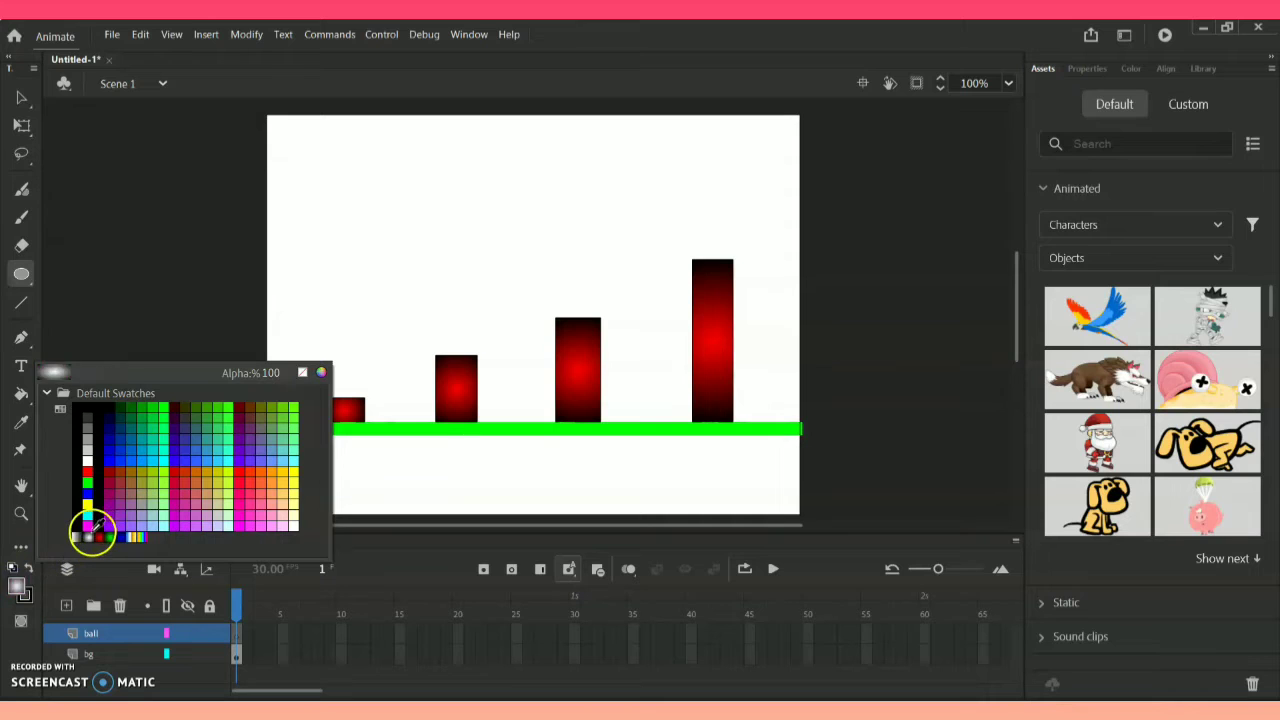
pyautogui.click(123, 528)
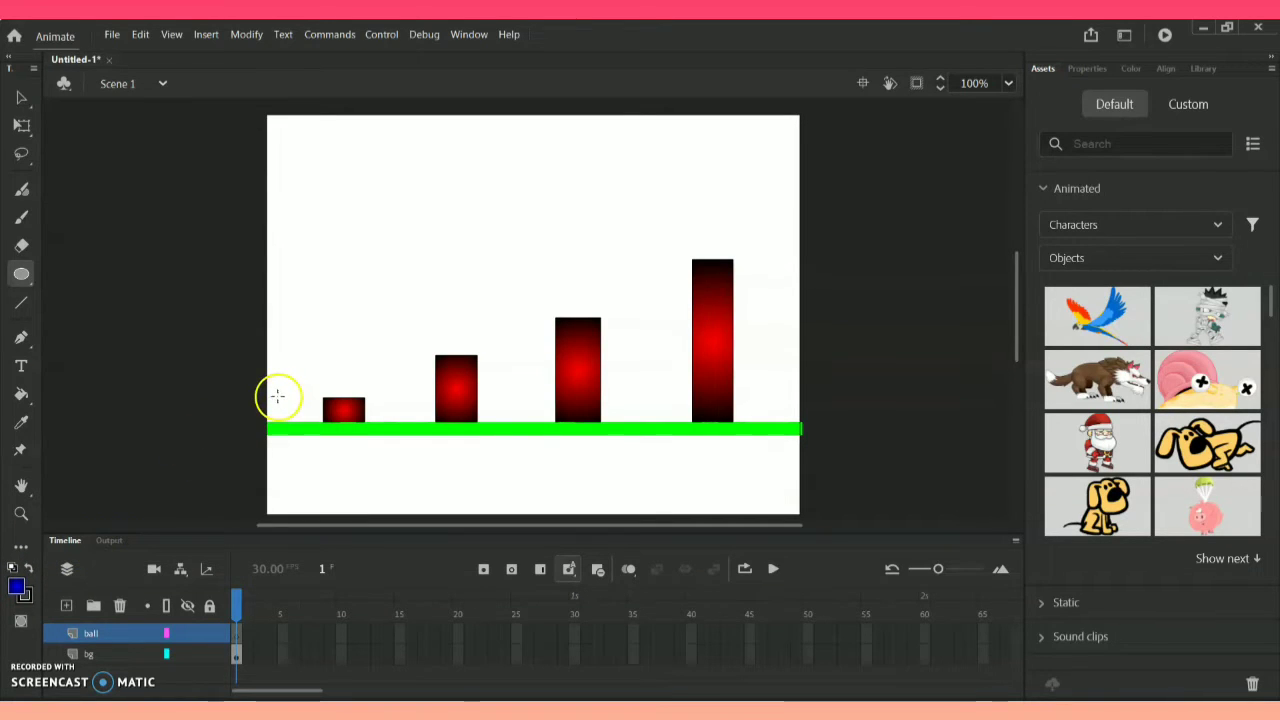
pyautogui.moveTo(292, 412); pyautogui.dragTo(297, 419)
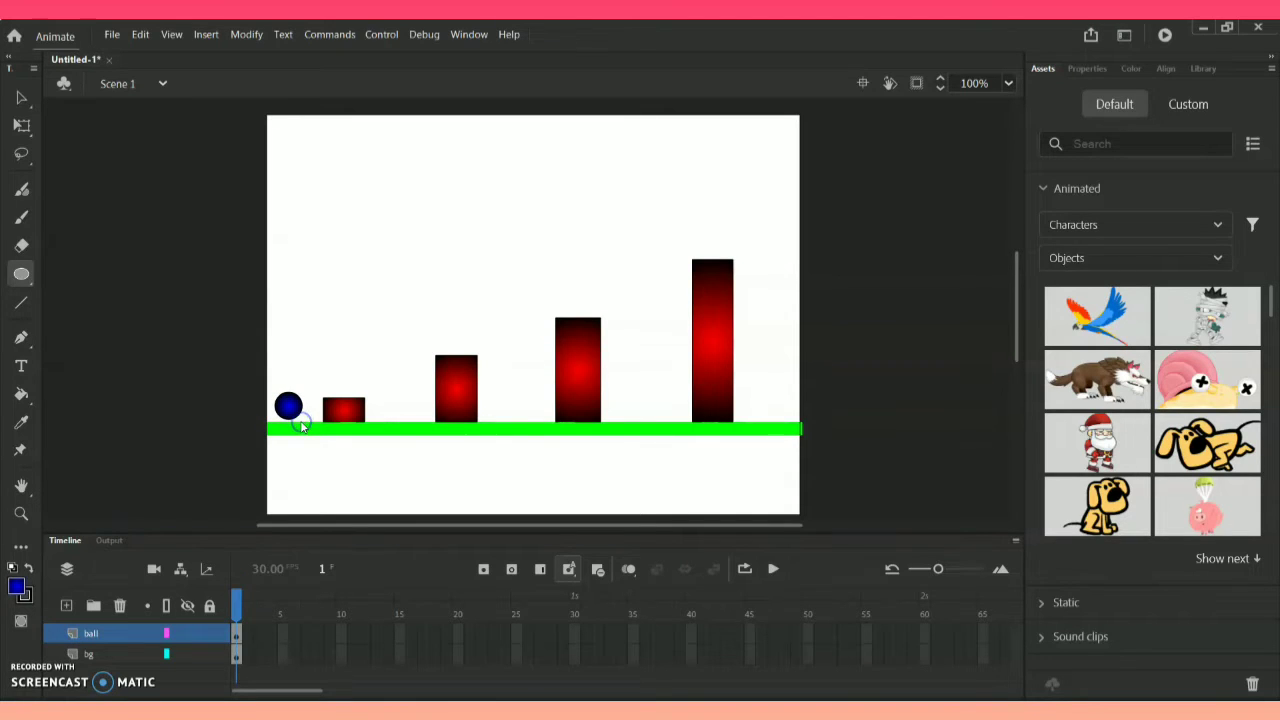
# - Turn on onion skinning and select the blue ball in frame 1 of the ball layer
pyautogui.click(238, 634)
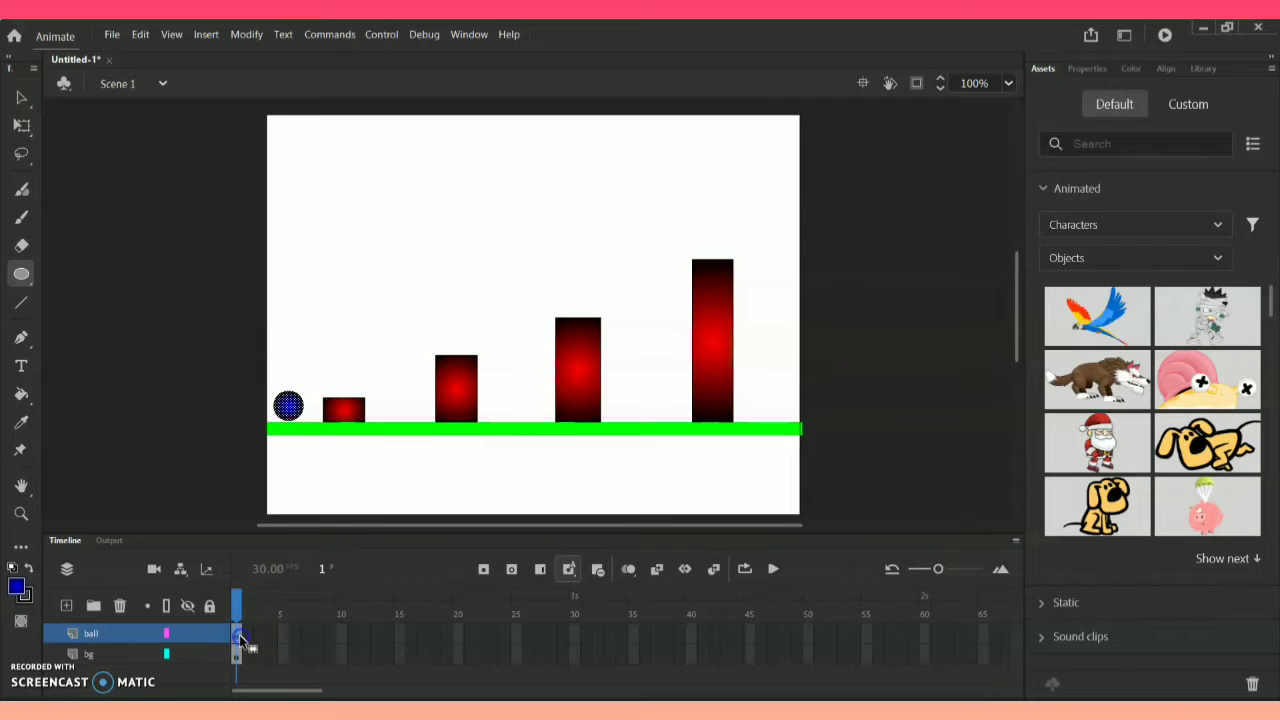
pyautogui.click(238, 634)
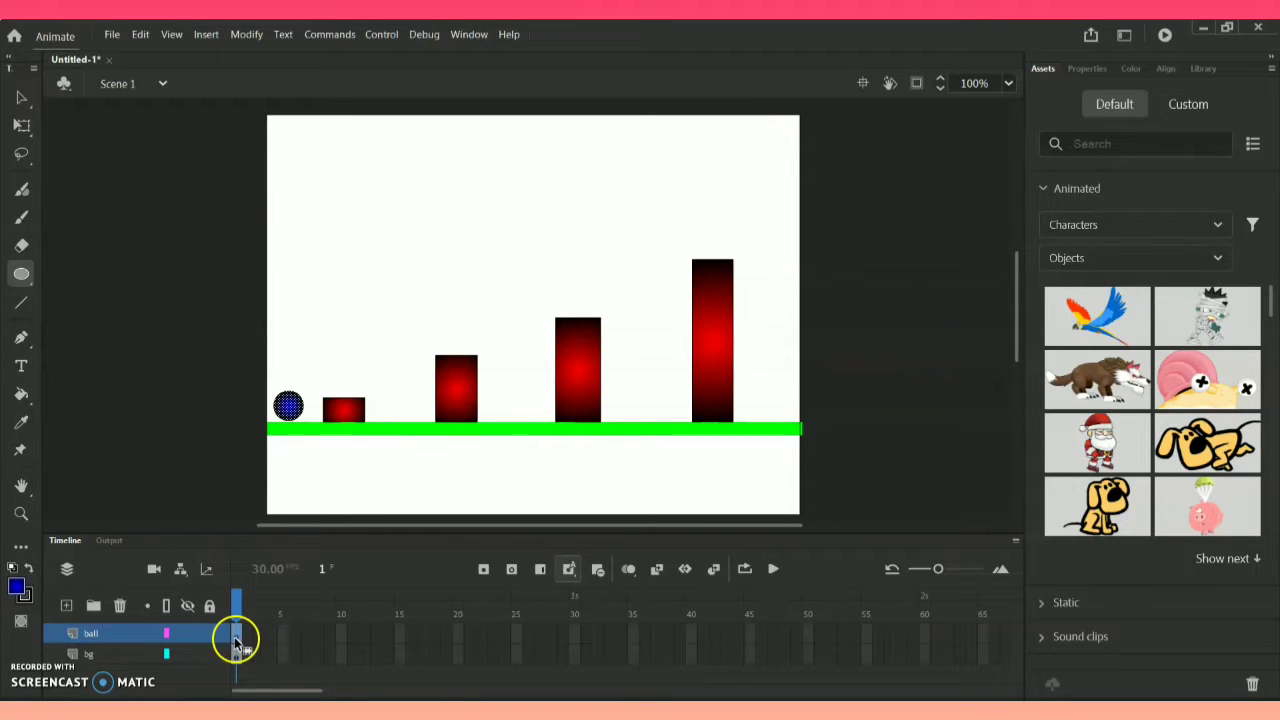
pyautogui.click(629, 574)
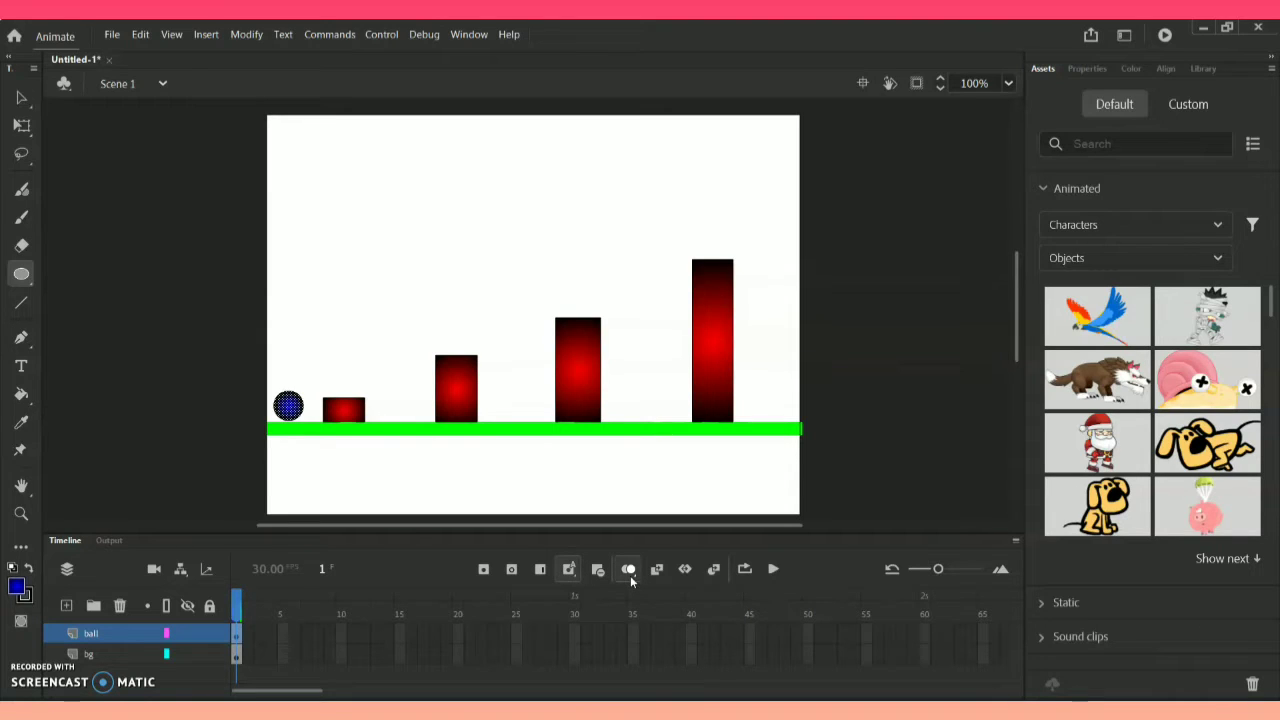
pyautogui.click(629, 575)
pyautogui.click(243, 648)
pyautogui.click(274, 613)
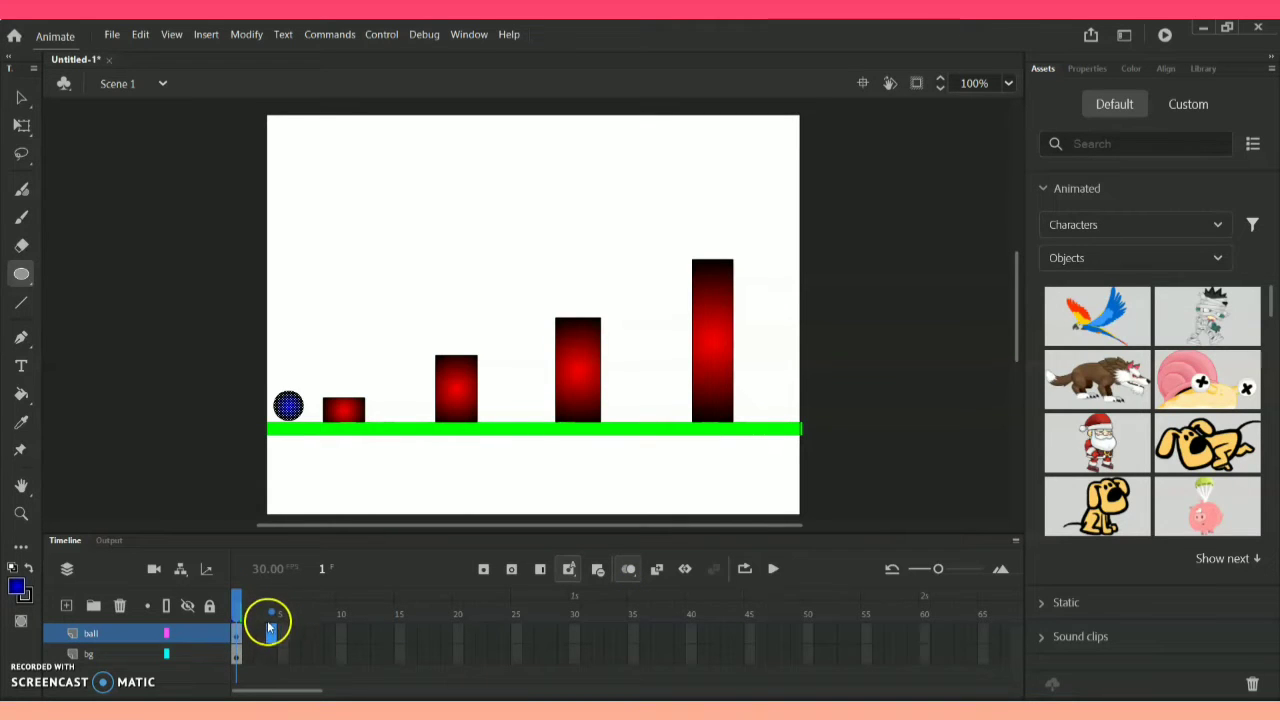
pyautogui.click(233, 640)
pyautogui.click(292, 424)
pyautogui.click(290, 406)
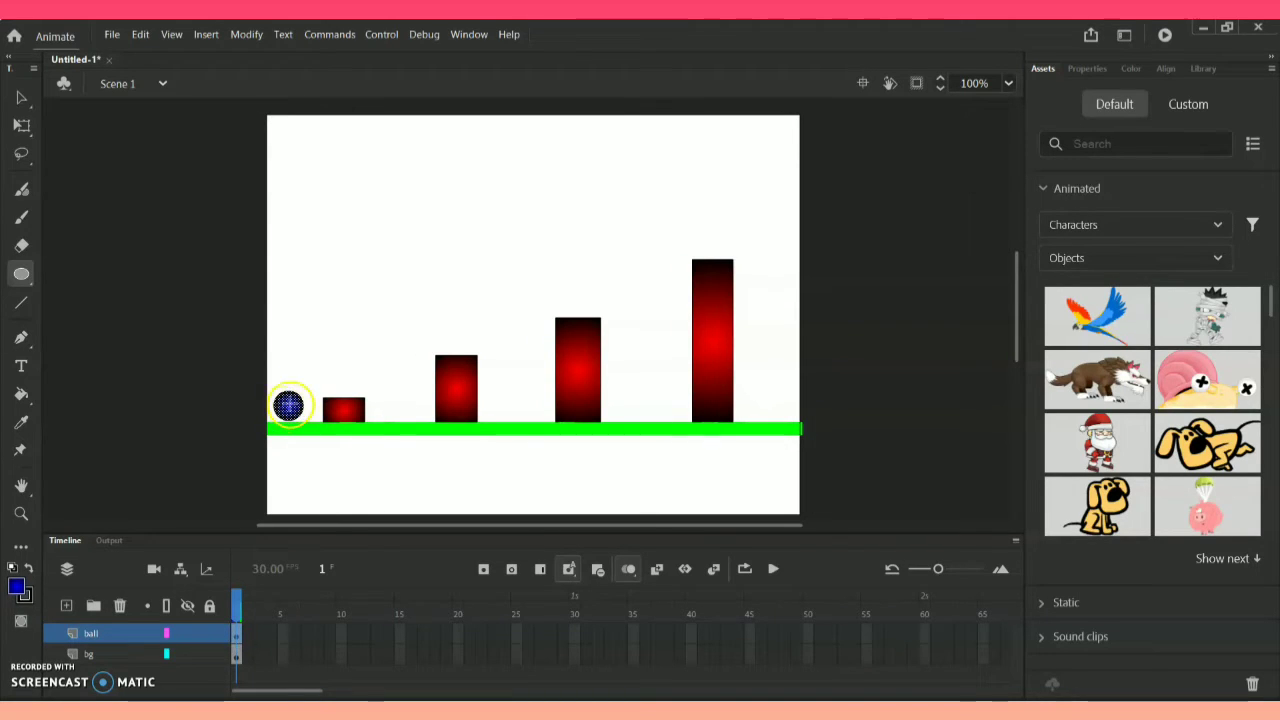
# - Insert a blank keyframe at frame 2 of the ball layer, paste the ball just above and left of the shortest block, and stretch it vertically
pyautogui.click(249, 638)
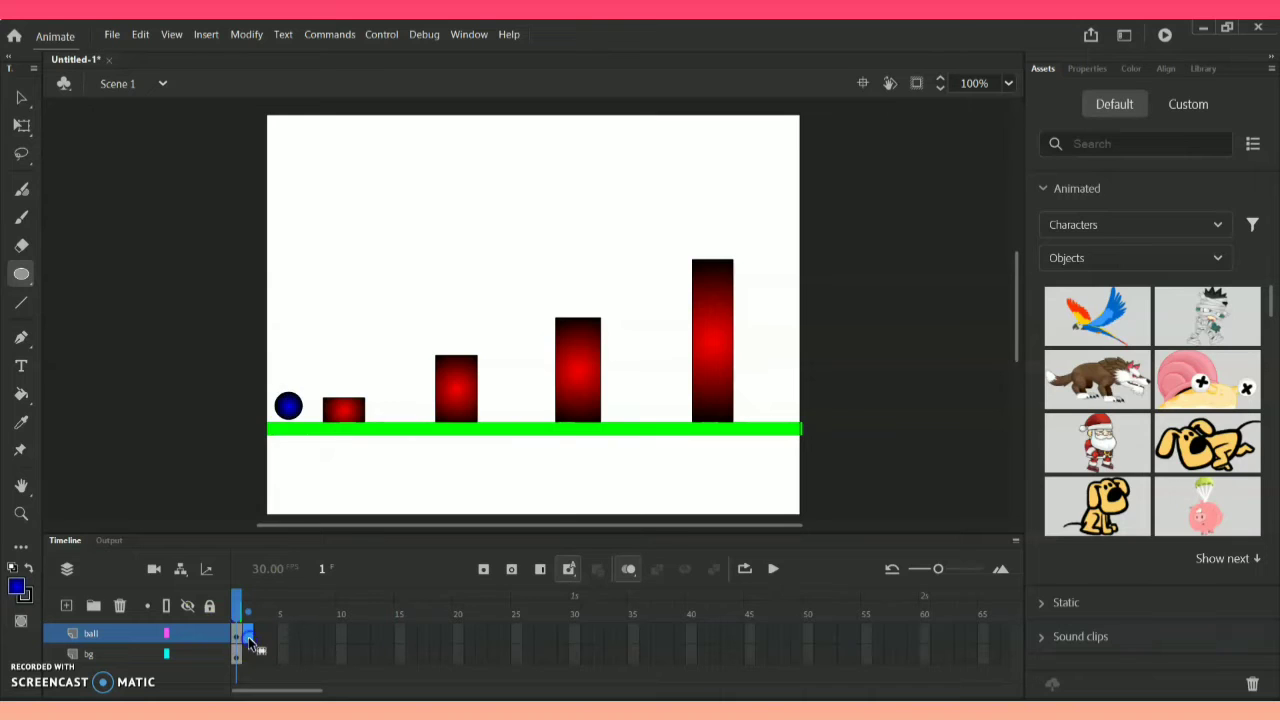
pyautogui.rightClick(249, 638)
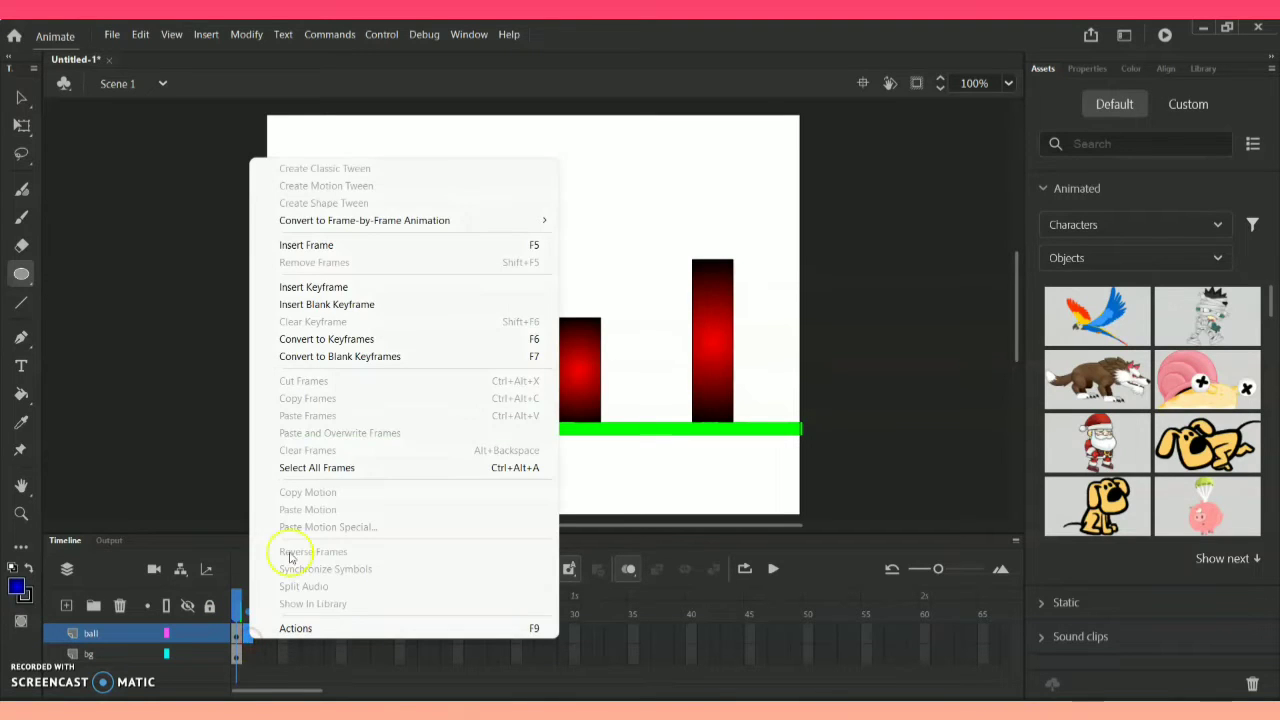
pyautogui.click(338, 305)
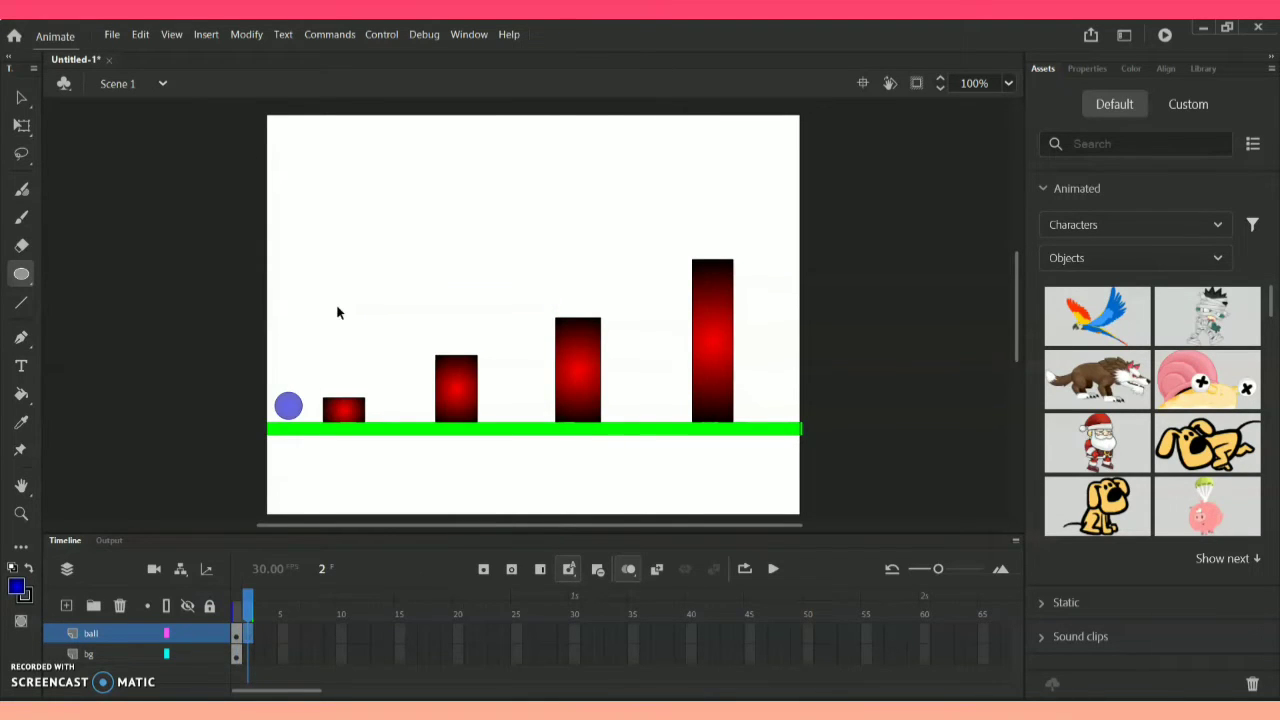
pyautogui.hotkey('ctrl', 'v')
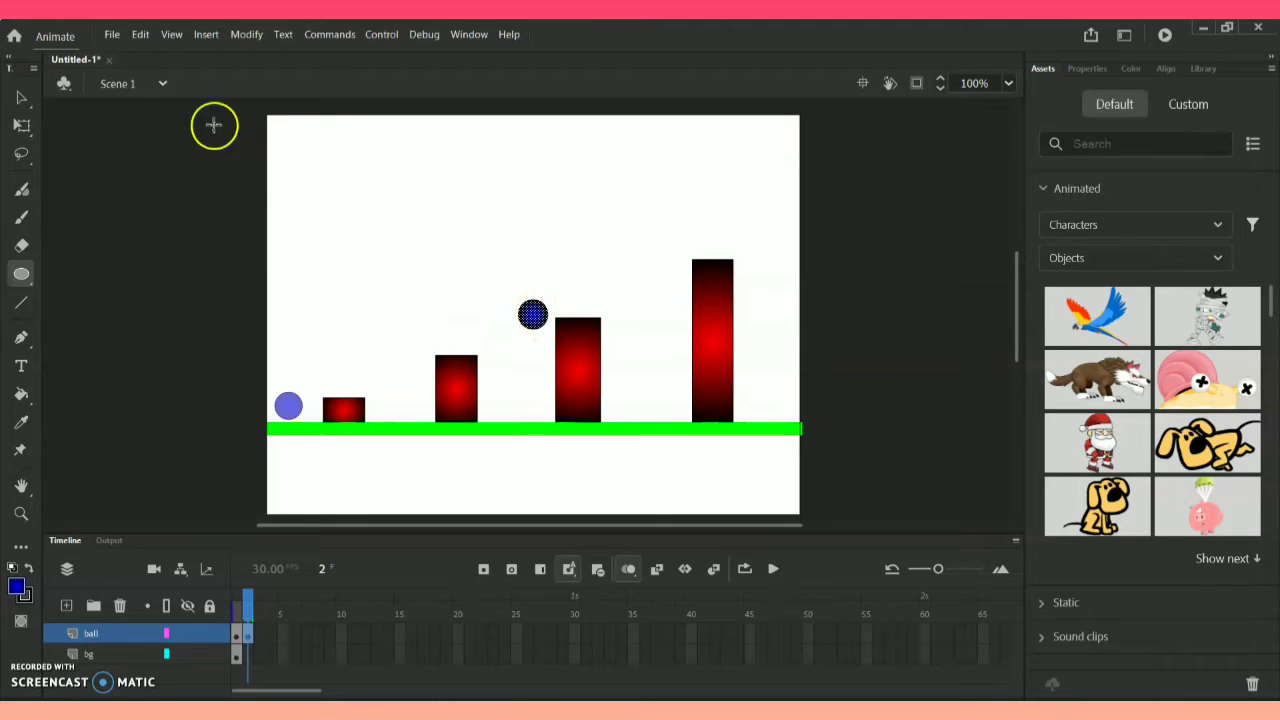
pyautogui.click(22, 98)
pyautogui.moveTo(533, 320); pyautogui.dragTo(323, 397)
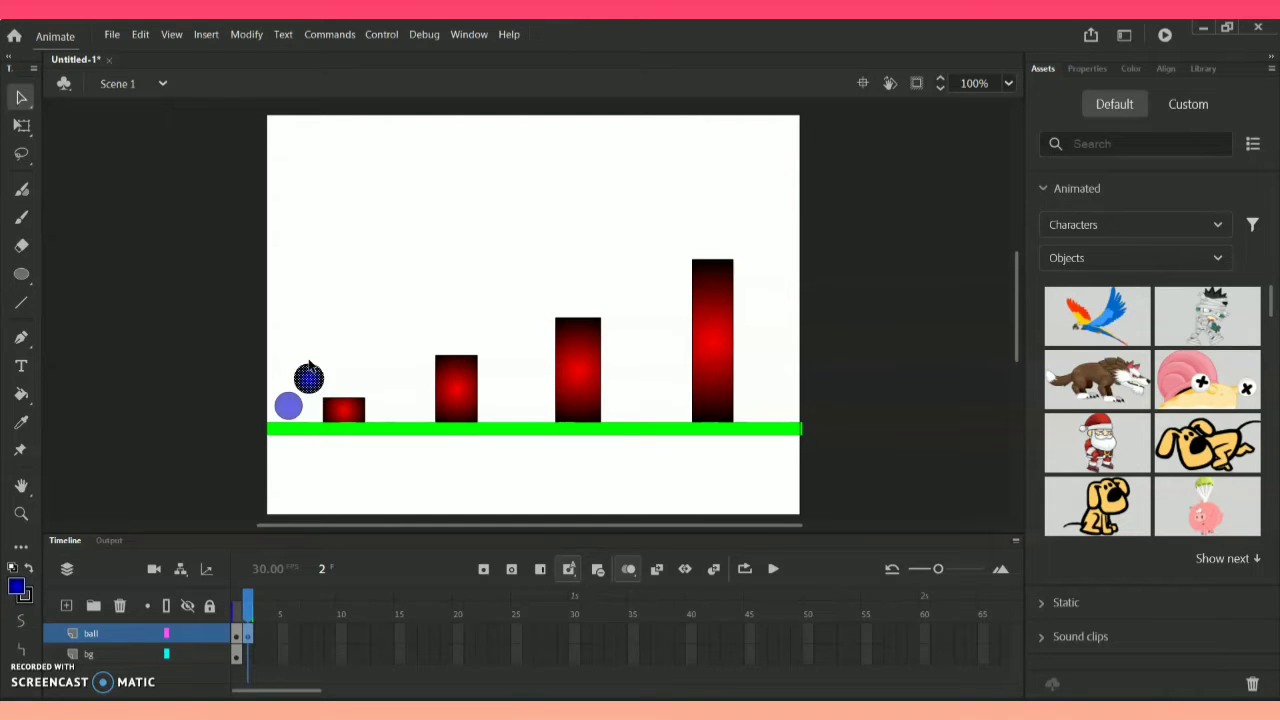
pyautogui.click(22, 125)
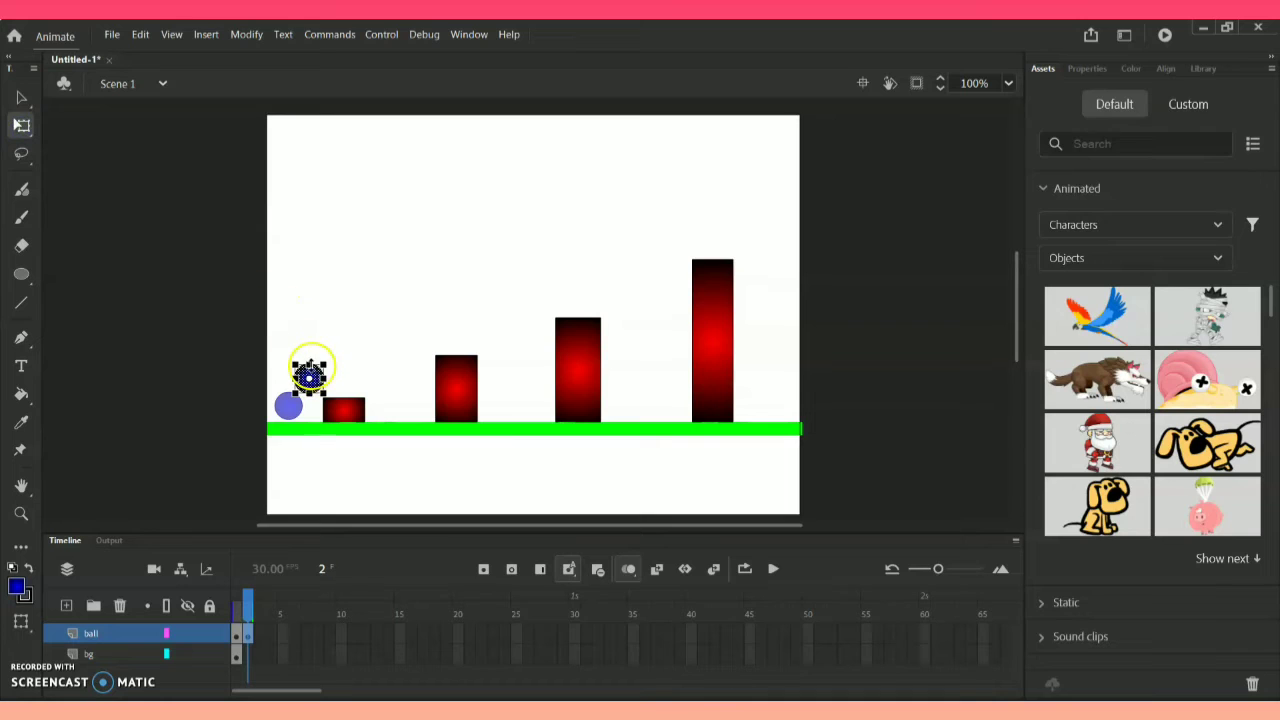
pyautogui.moveTo(311, 365); pyautogui.dragTo(312, 355)
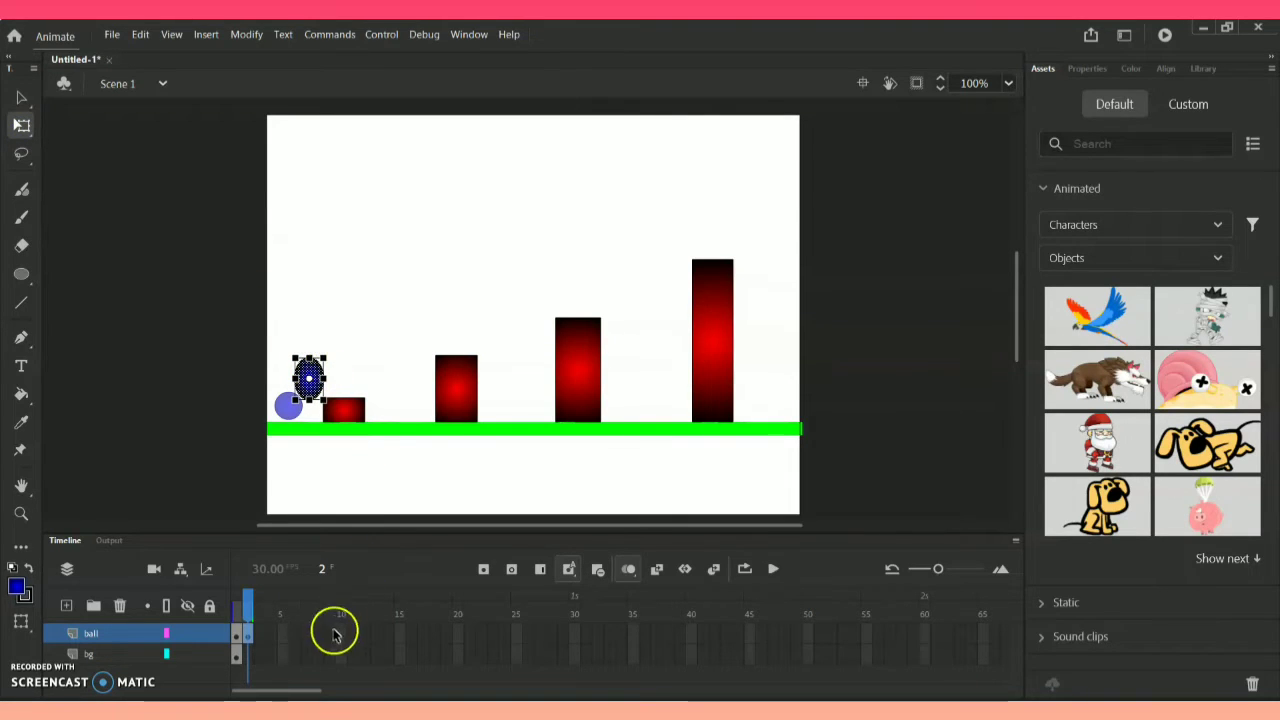
# - Insert a blank keyframe at frame 3 of the ball layer, paste the ball onto the shortest block, and stretch it slightly taller
pyautogui.click(257, 633)
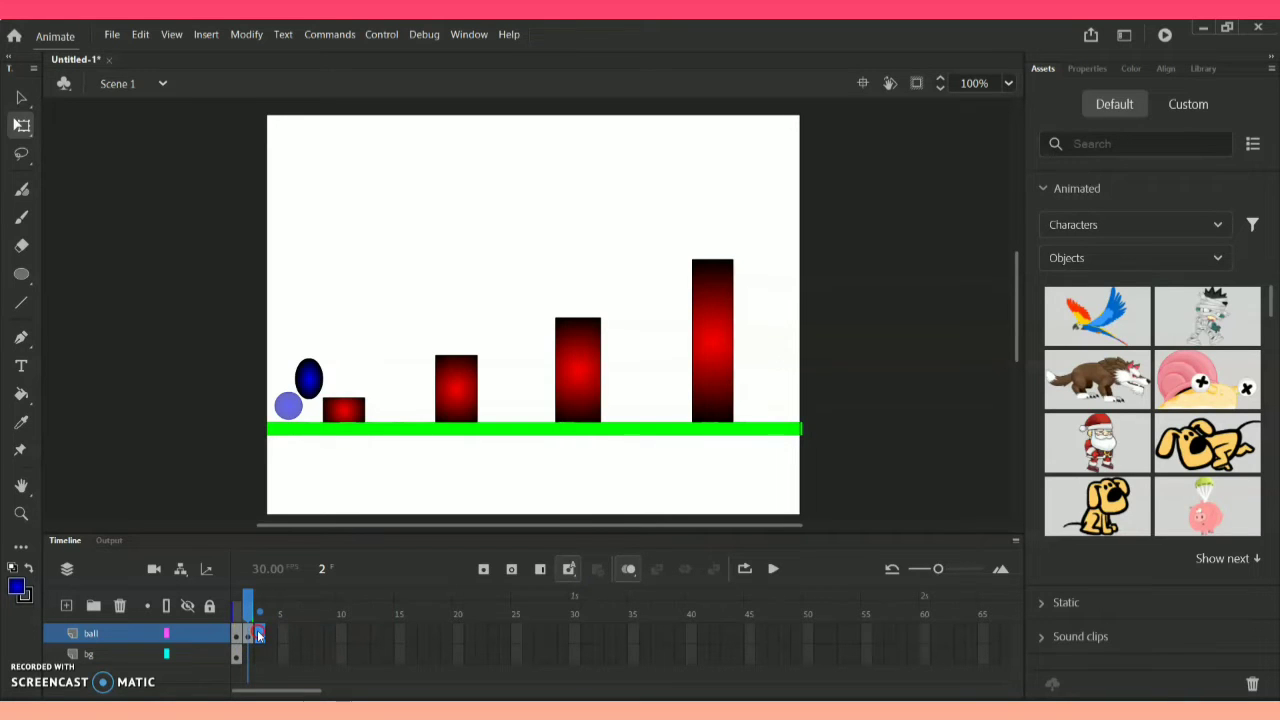
pyautogui.rightClick(257, 633)
pyautogui.click(371, 294)
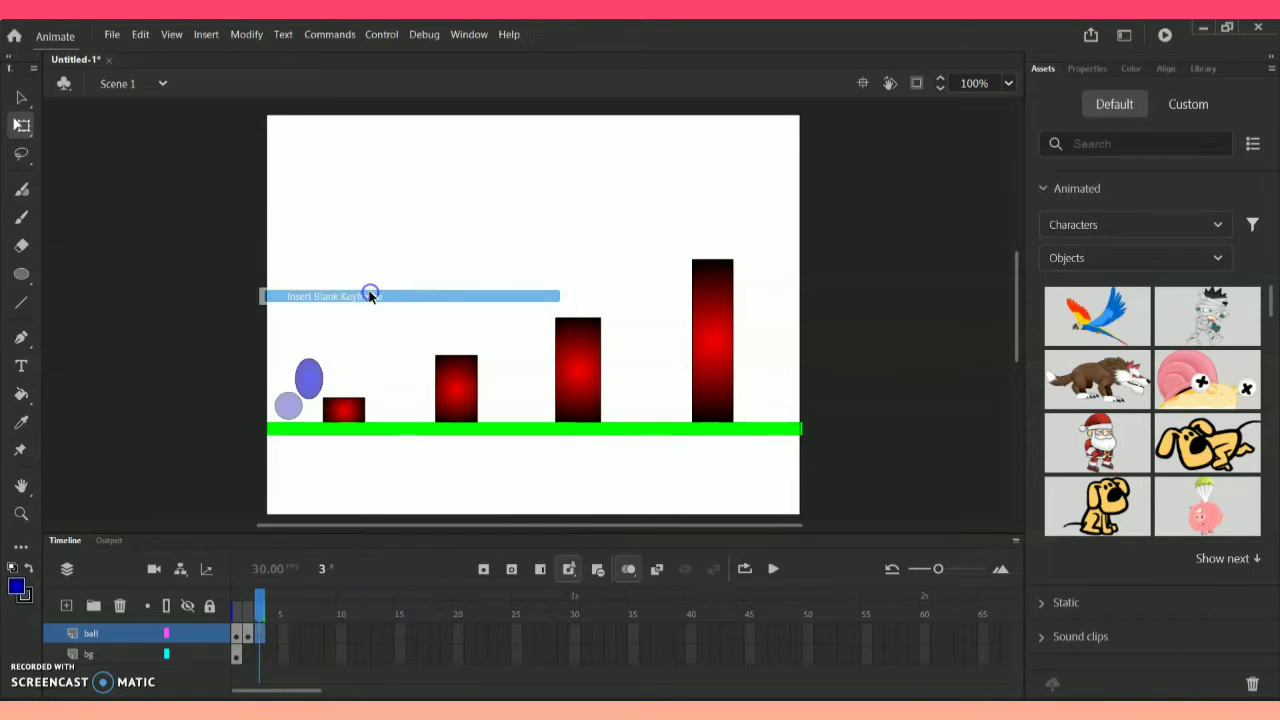
pyautogui.hotkey('ctrl', 'v')
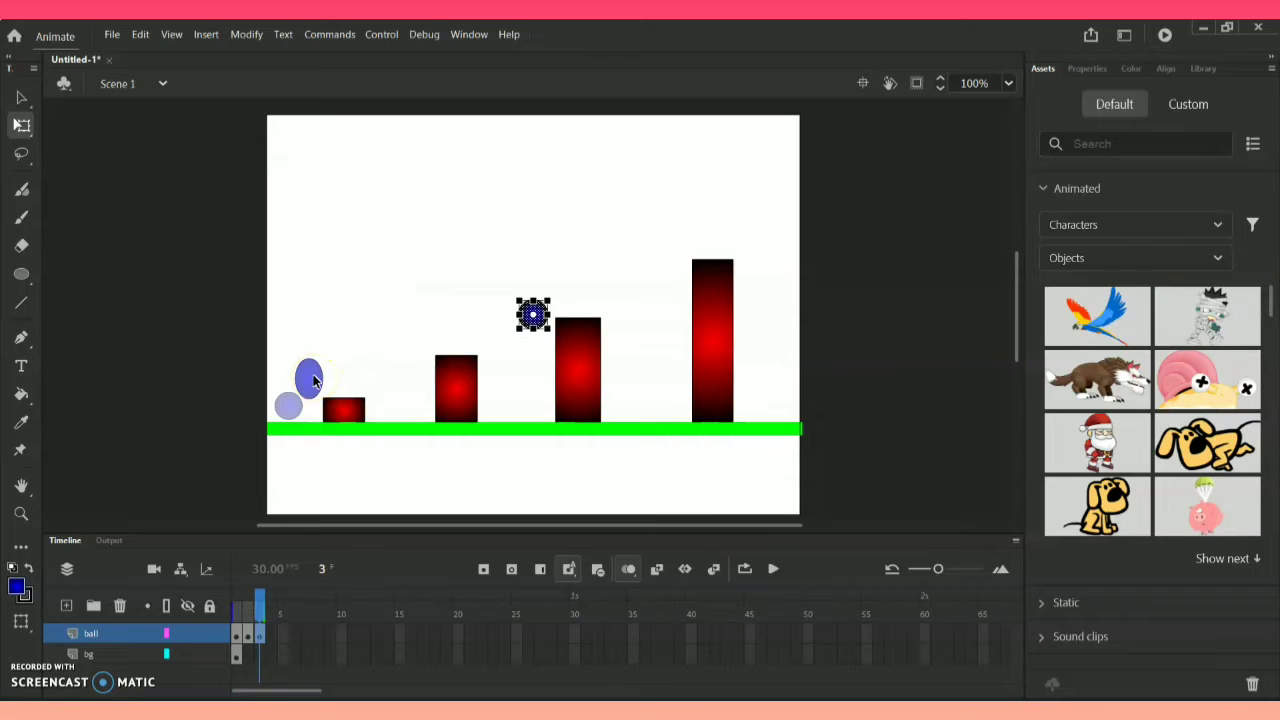
pyautogui.moveTo(540, 322); pyautogui.dragTo(358, 392)
pyautogui.moveTo(359, 393); pyautogui.dragTo(362, 402)
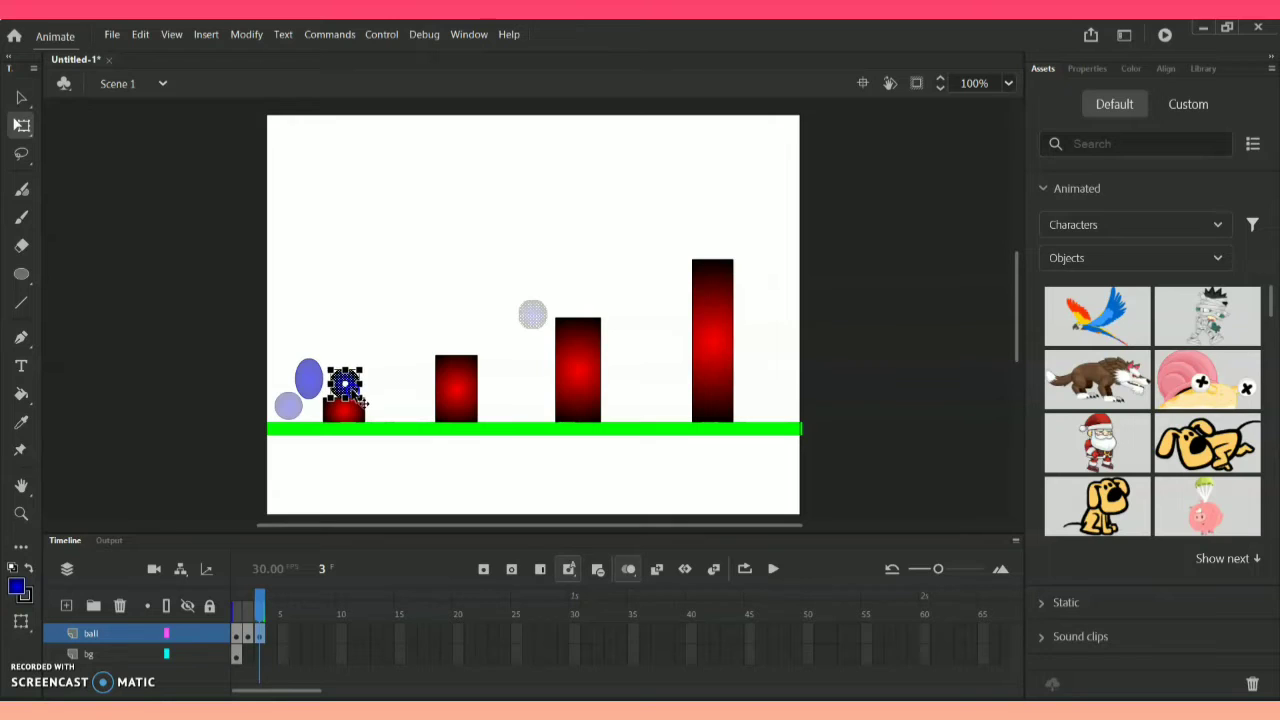
pyautogui.moveTo(347, 370); pyautogui.dragTo(346, 364)
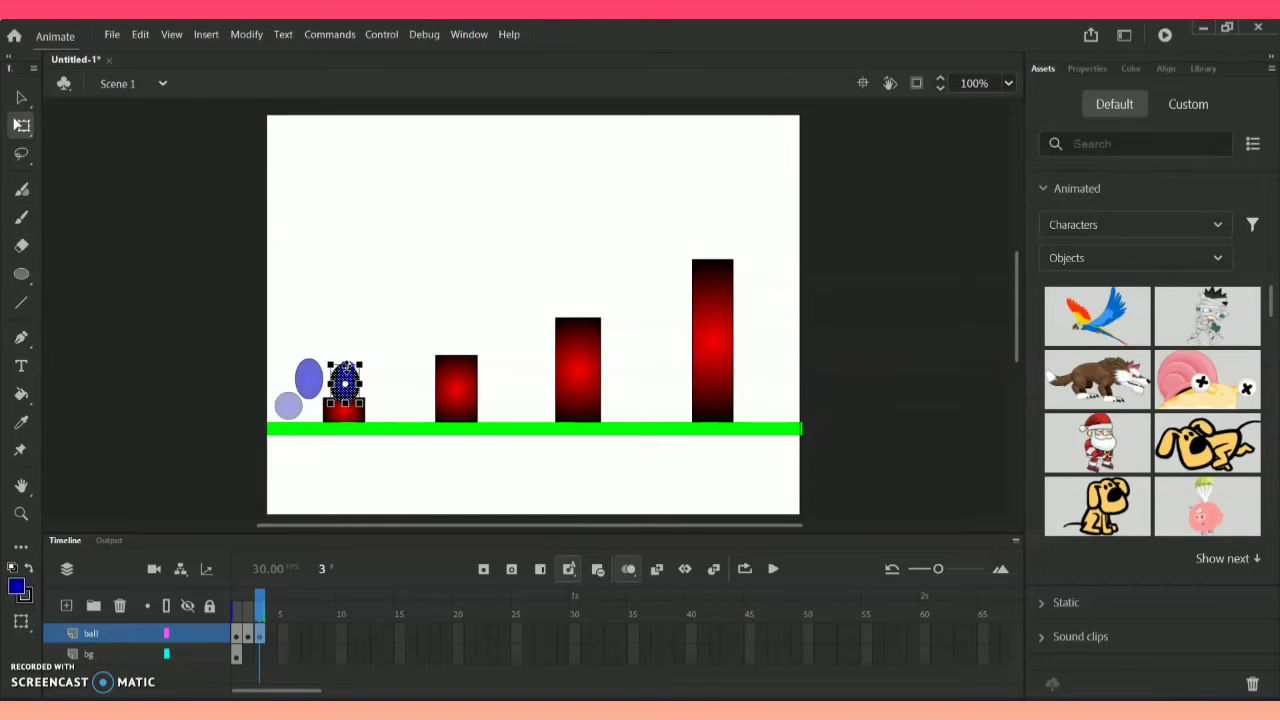
# - Insert a blank keyframe at frame 4 of the ball layer and a keyframe at frame 25 of the bg layer
pyautogui.click(272, 632)
pyautogui.rightClick(272, 632)
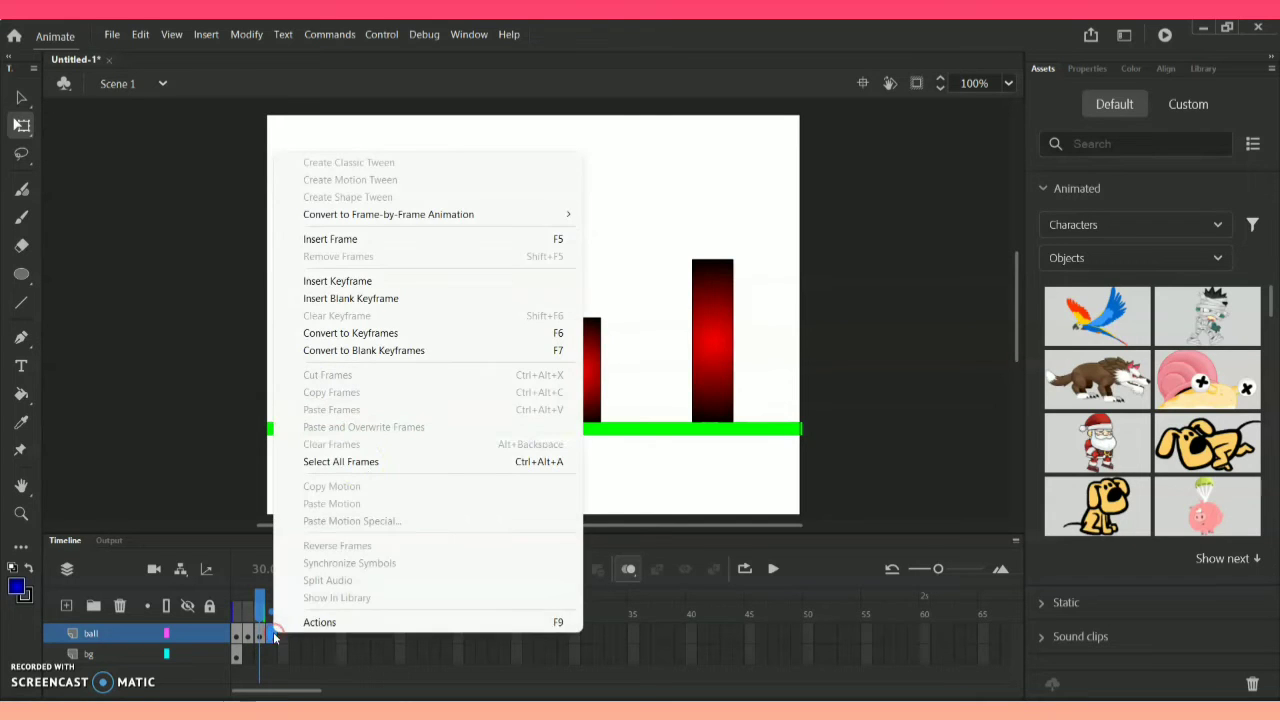
pyautogui.click(410, 297)
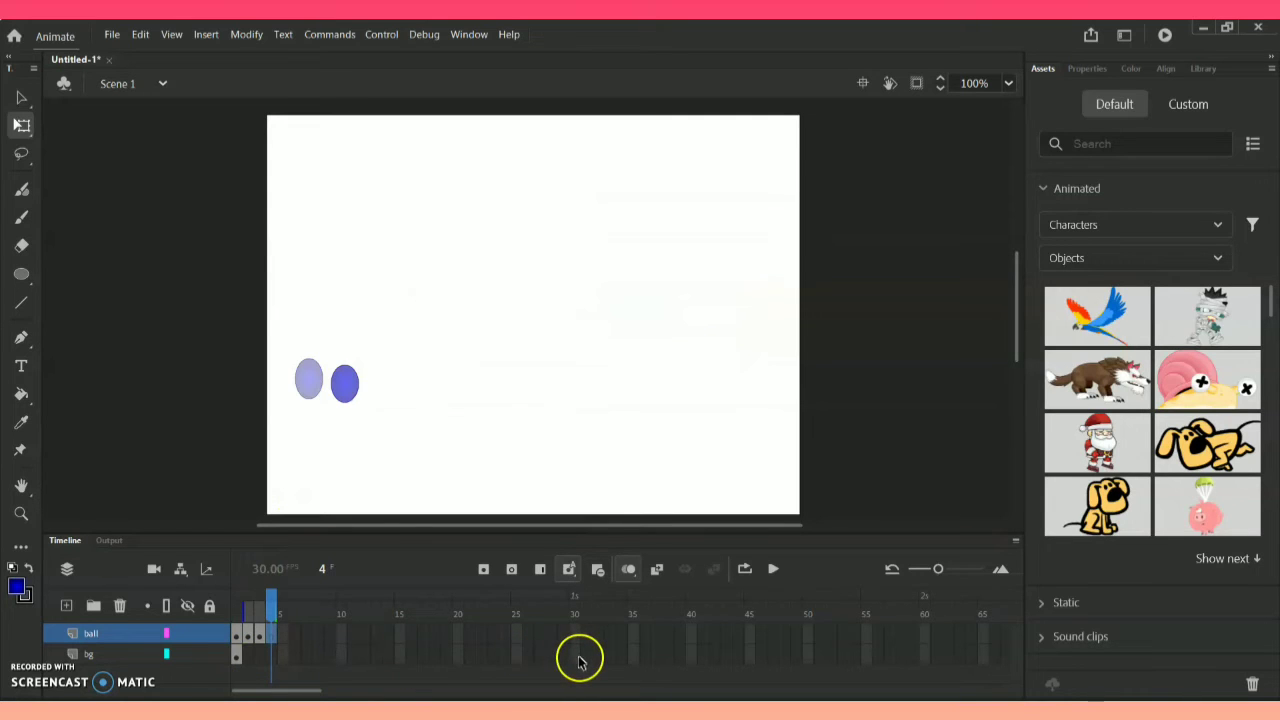
pyautogui.rightClick(516, 654)
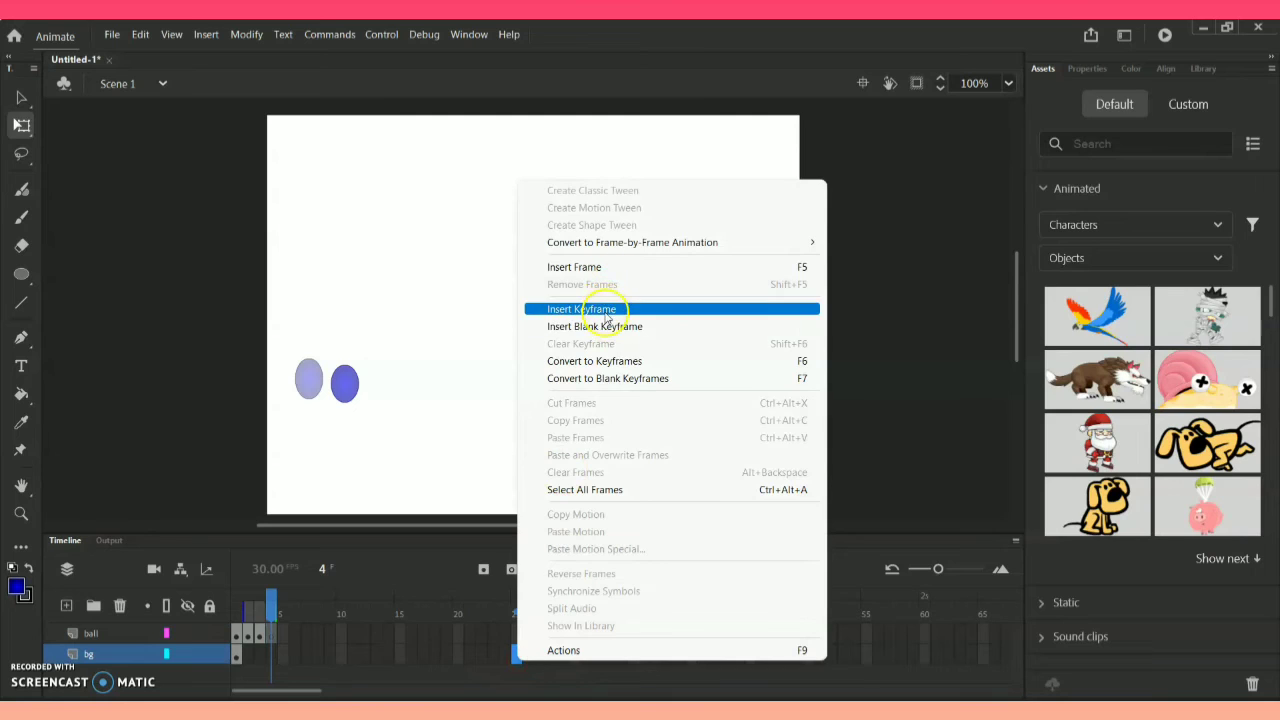
pyautogui.click(604, 311)
# - Paste the ball into frame 4 of the ball layer and place it in the air just right of the shortest block
pyautogui.click(271, 635)
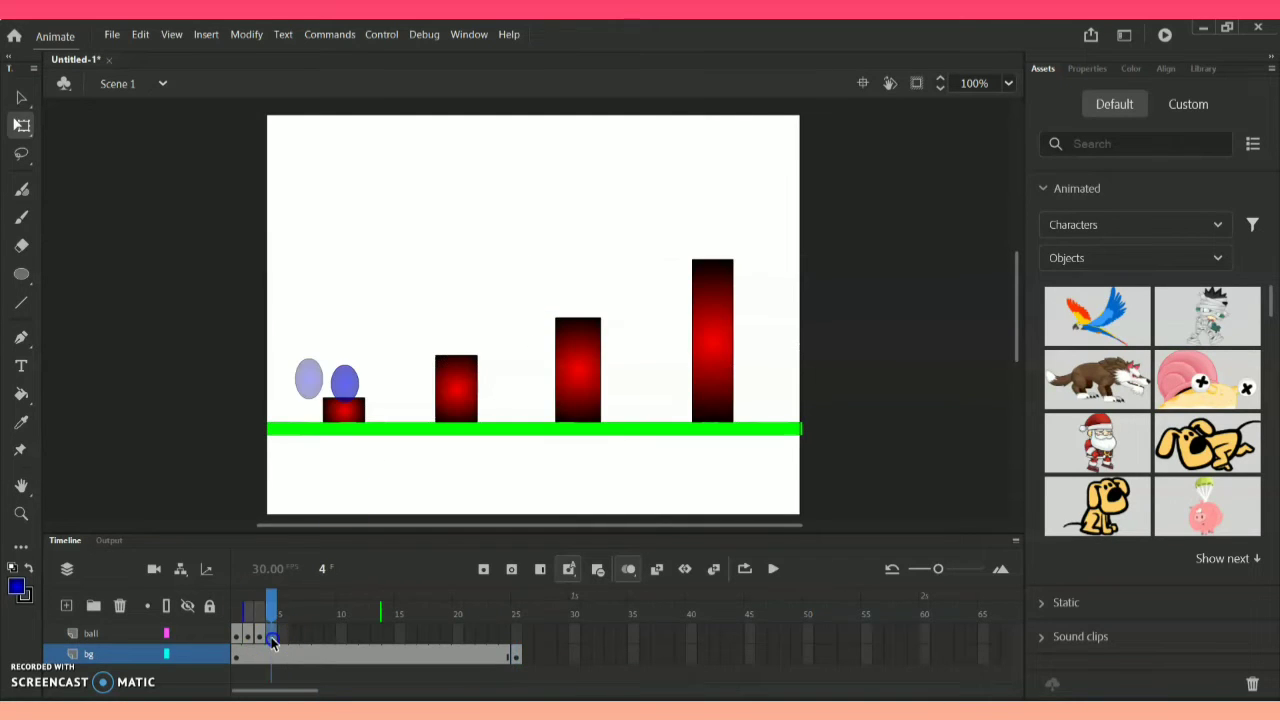
pyautogui.hotkey('ctrl', 'v')
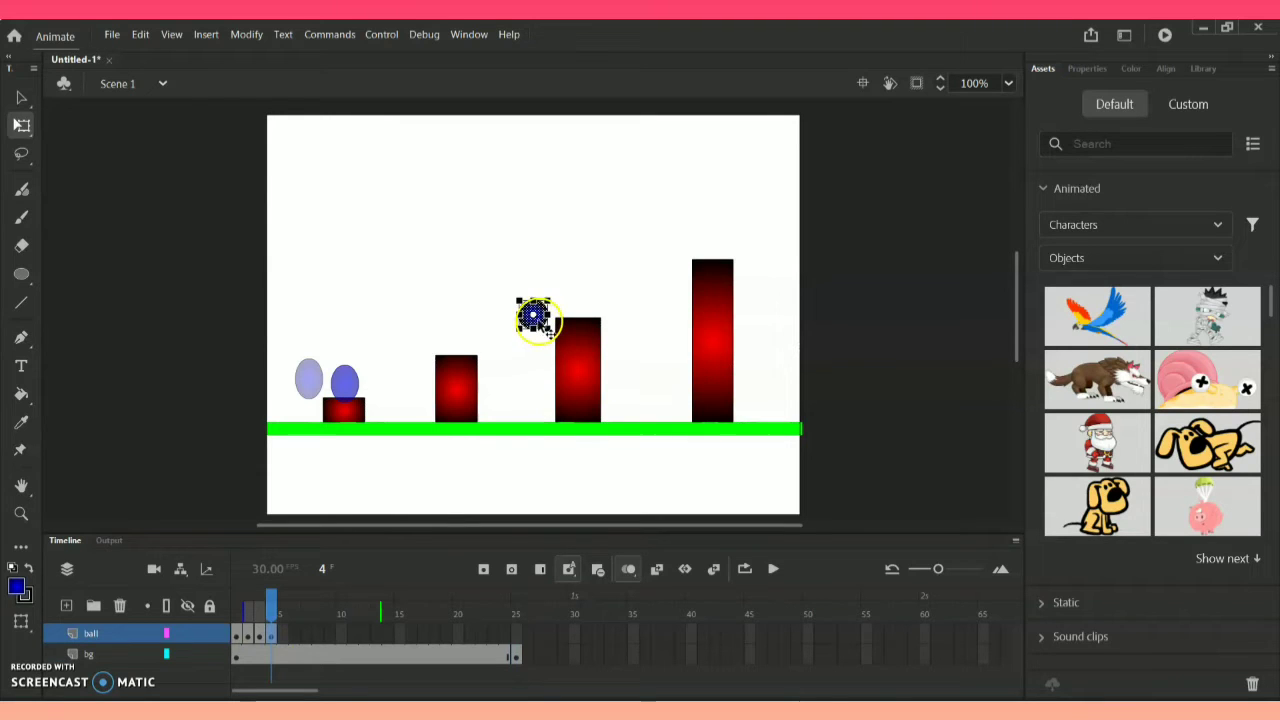
pyautogui.moveTo(534, 313); pyautogui.dragTo(400, 397)
# - Insert a blank keyframe at frame 5 of the ball layer and paste the ball, slightly flattened, on the green line before the second block
pyautogui.click(281, 630)
pyautogui.rightClick(281, 630)
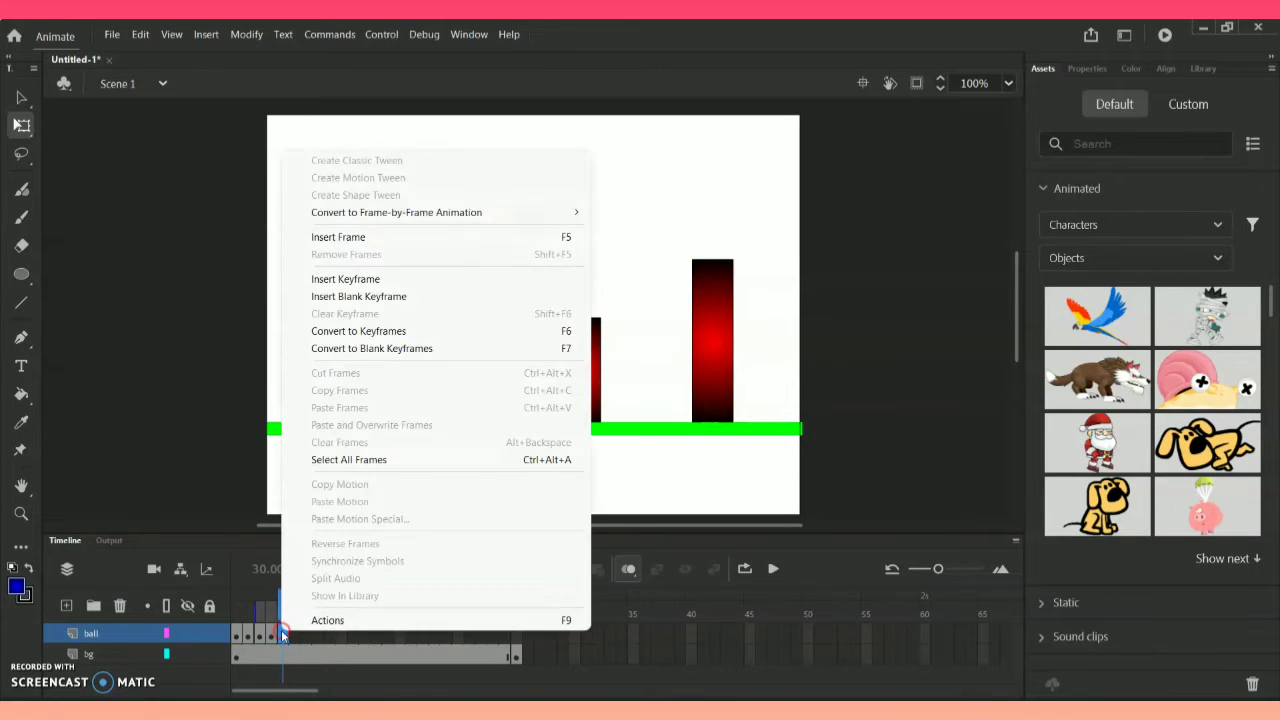
pyautogui.click(367, 298)
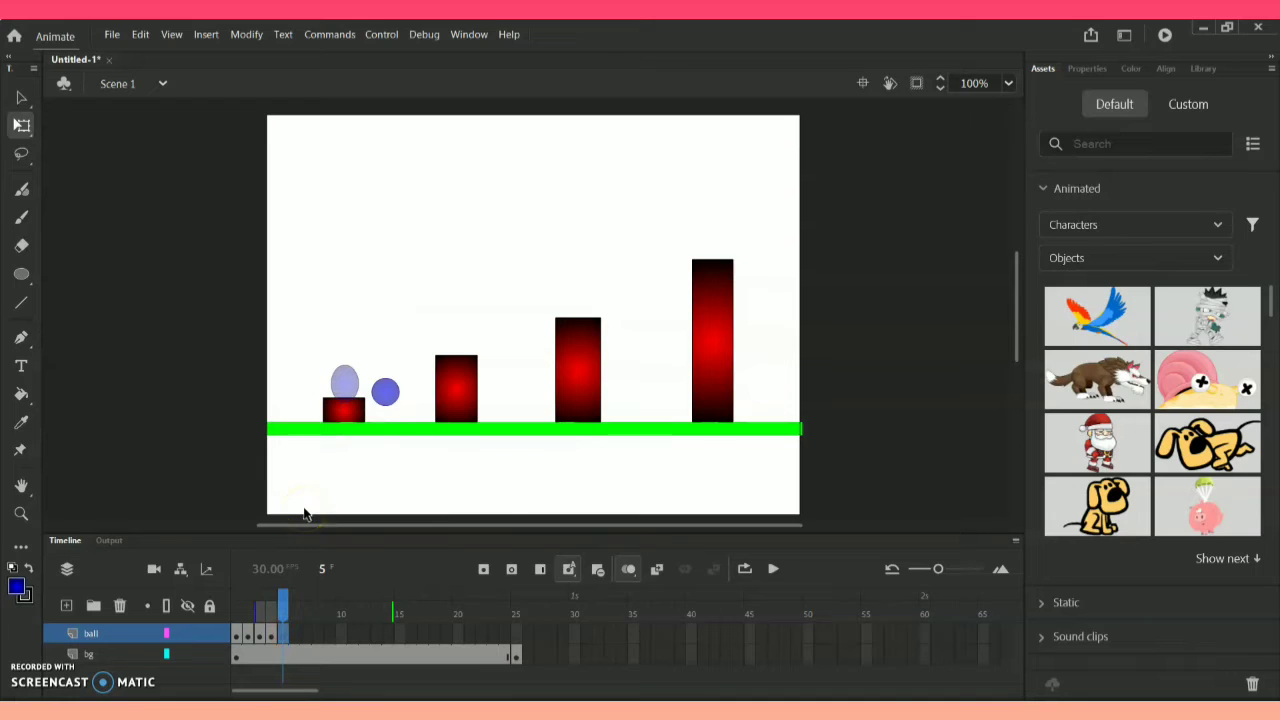
pyautogui.hotkey('ctrl', 'v')
pyautogui.moveTo(547, 330); pyautogui.dragTo(423, 428)
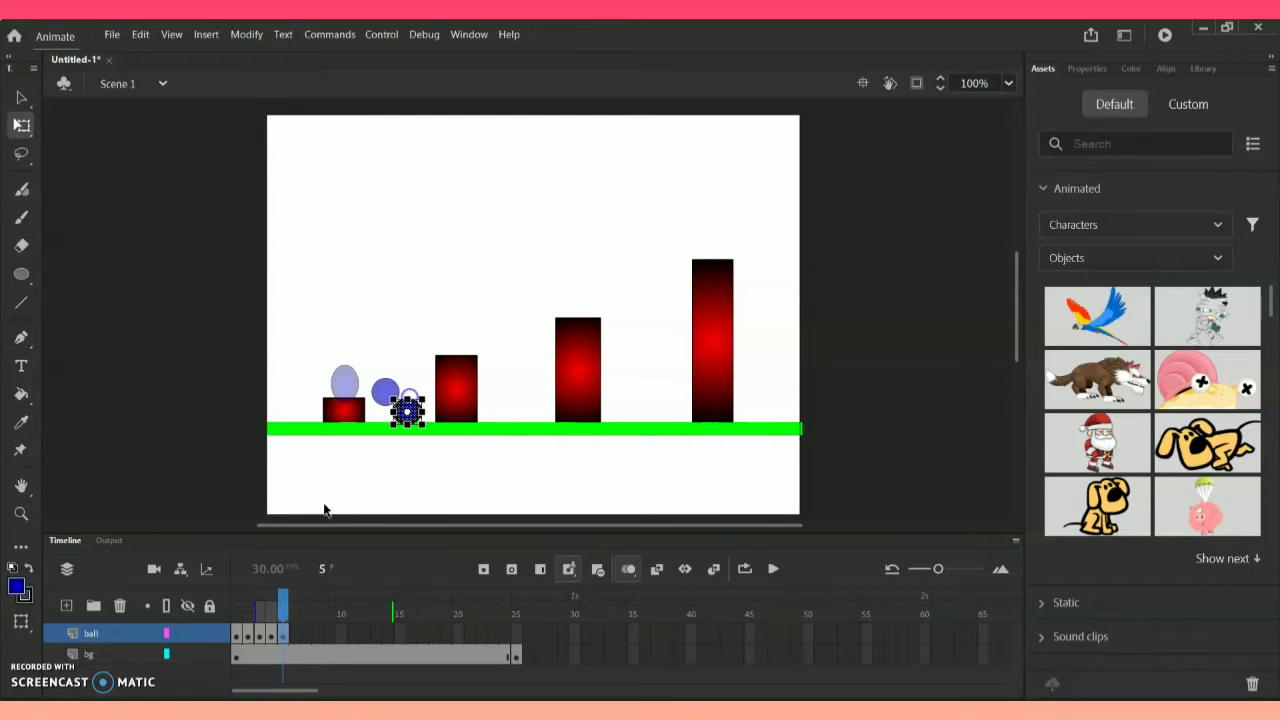
# - Insert a blank keyframe at frame 6 of the ball layer and paste a vertically stretched ball just above its frame 5 position
pyautogui.click(293, 635)
pyautogui.rightClick(294, 636)
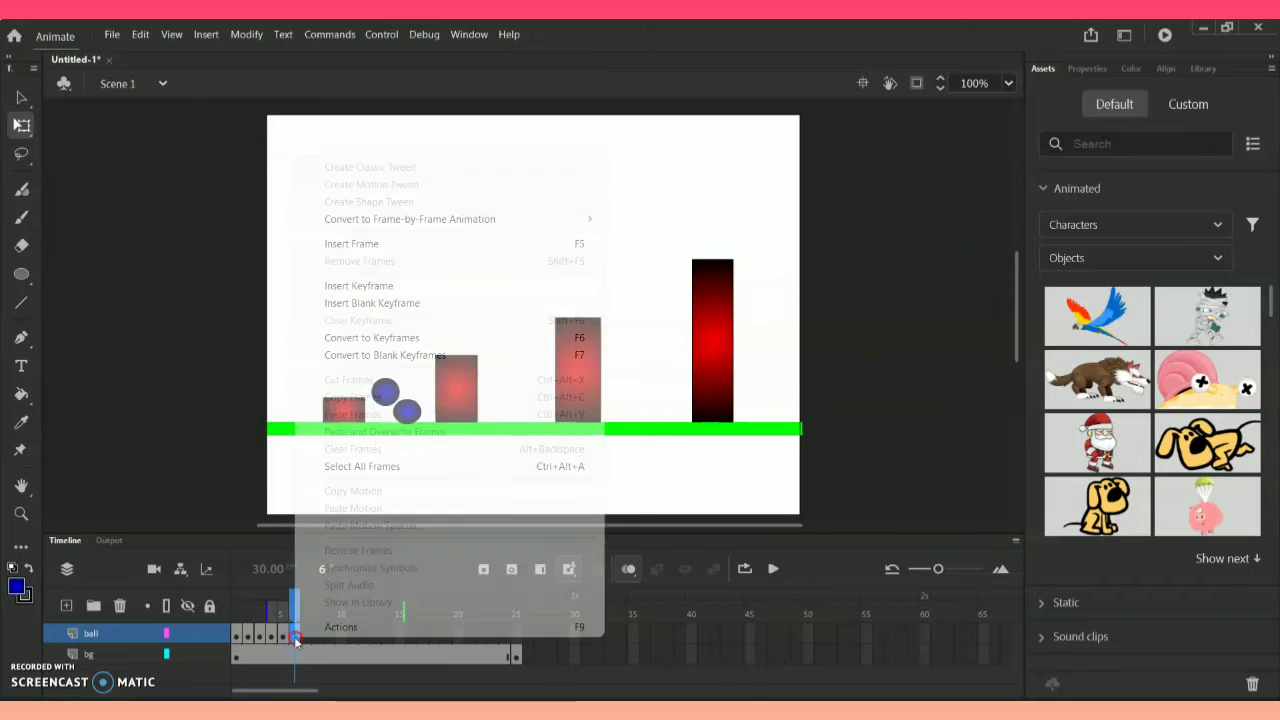
pyautogui.click(416, 305)
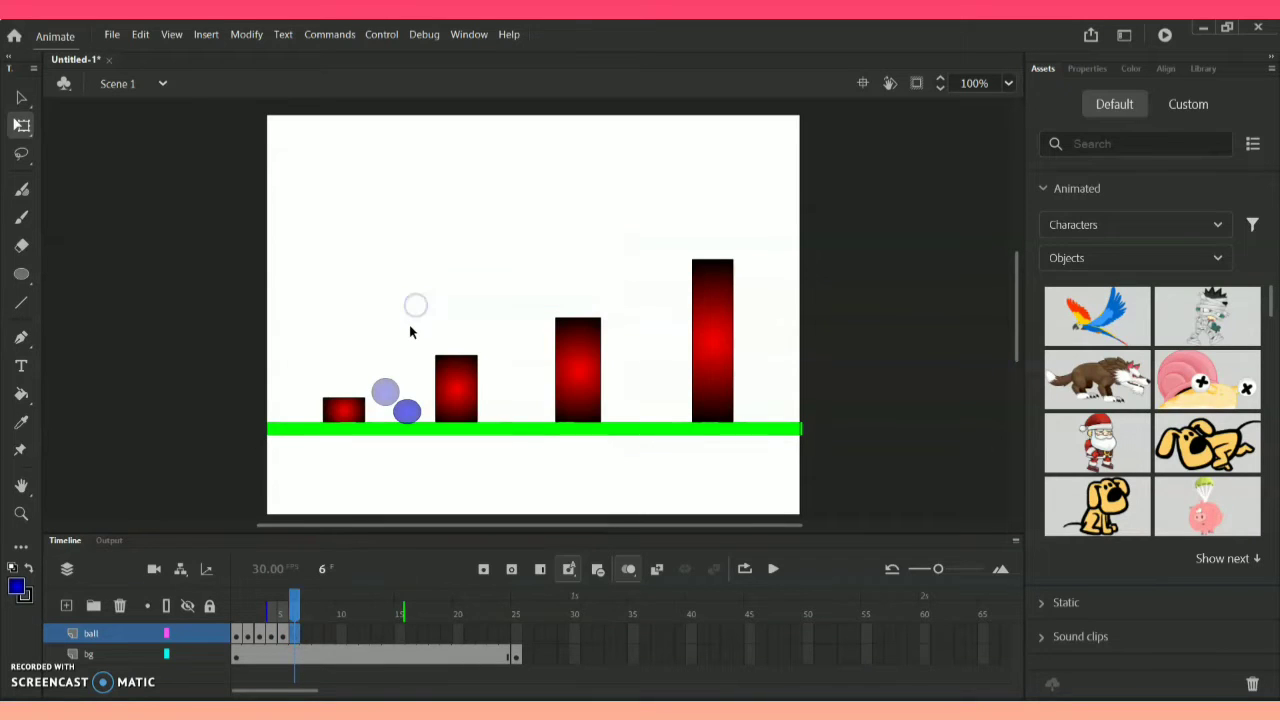
pyautogui.hotkey('ctrl', 'v')
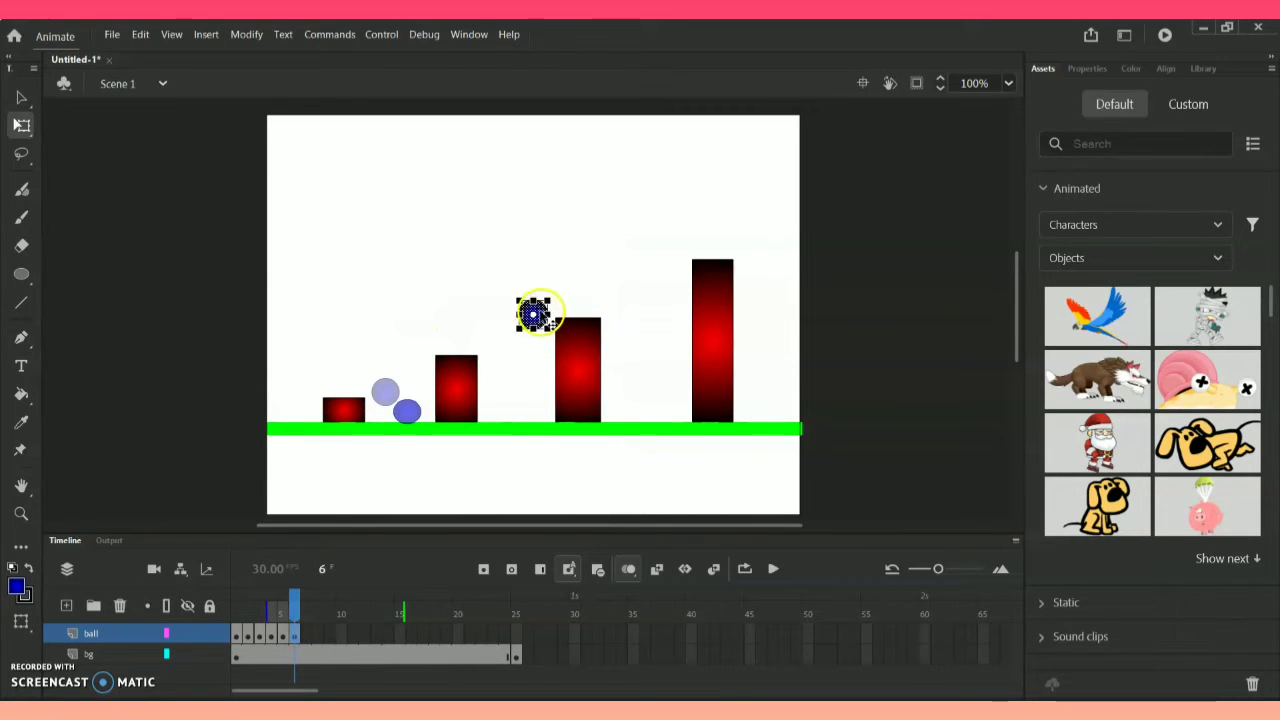
pyautogui.moveTo(545, 316); pyautogui.dragTo(414, 356)
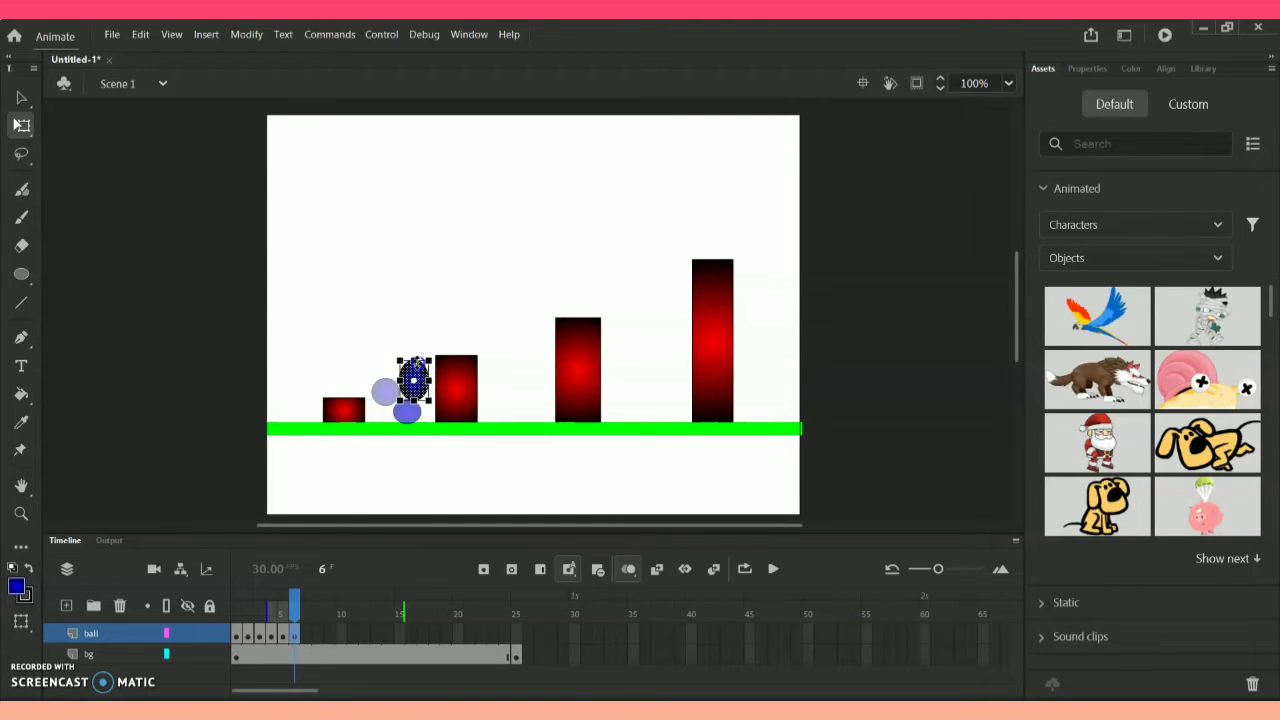
# - Insert a blank keyframe at frame 7 of the ball layer, paste the ball directly above its frame 6 position, and stretch it slightly taller
pyautogui.click(305, 638)
pyautogui.rightClick(305, 638)
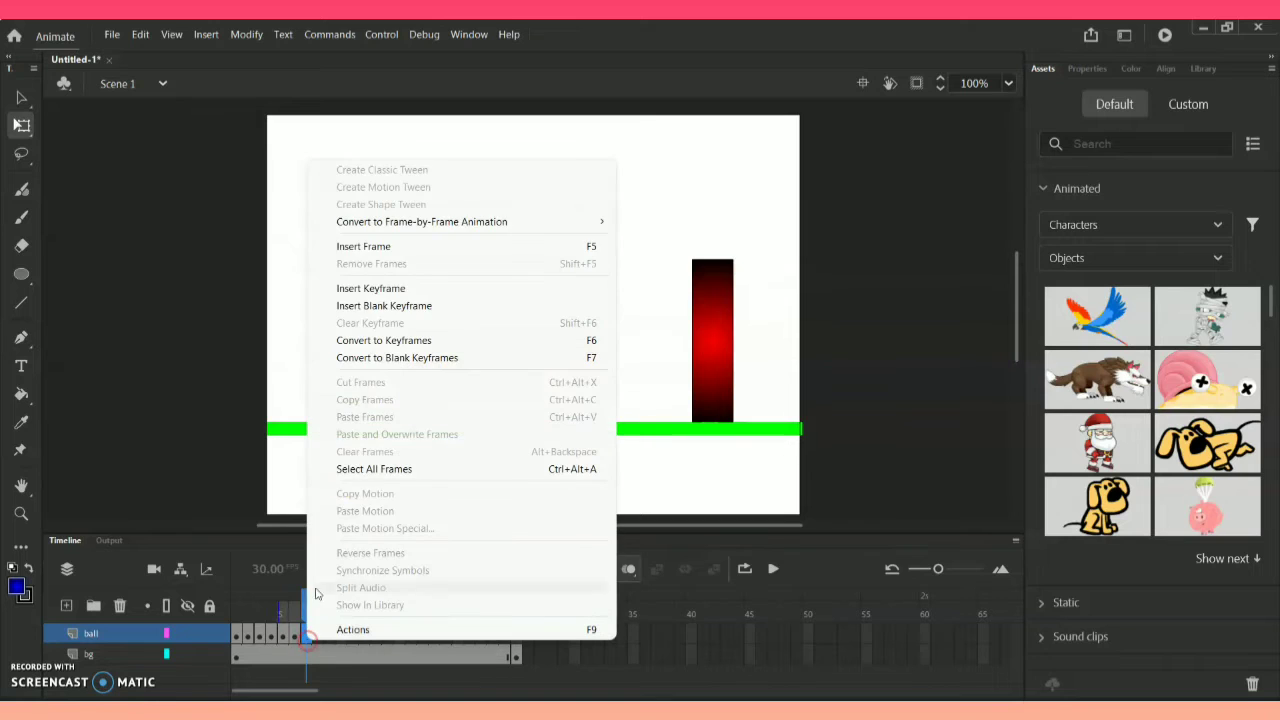
pyautogui.click(448, 308)
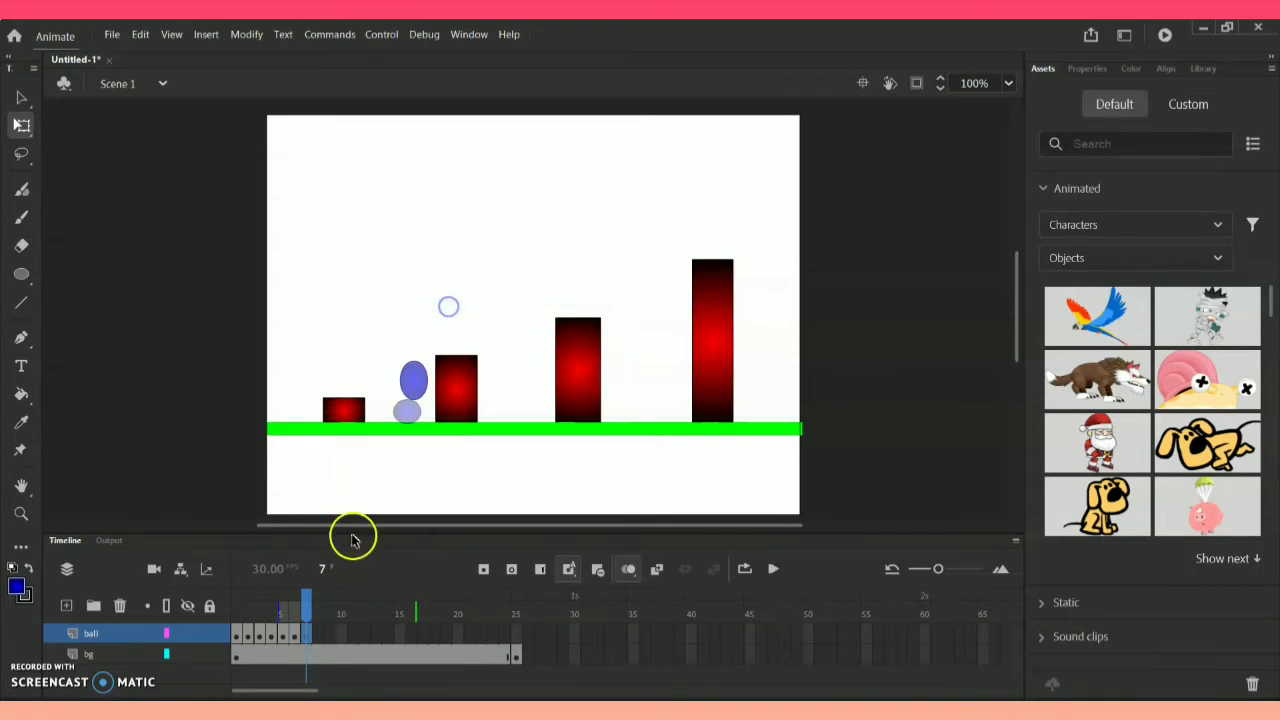
pyautogui.hotkey('ctrl', 'v')
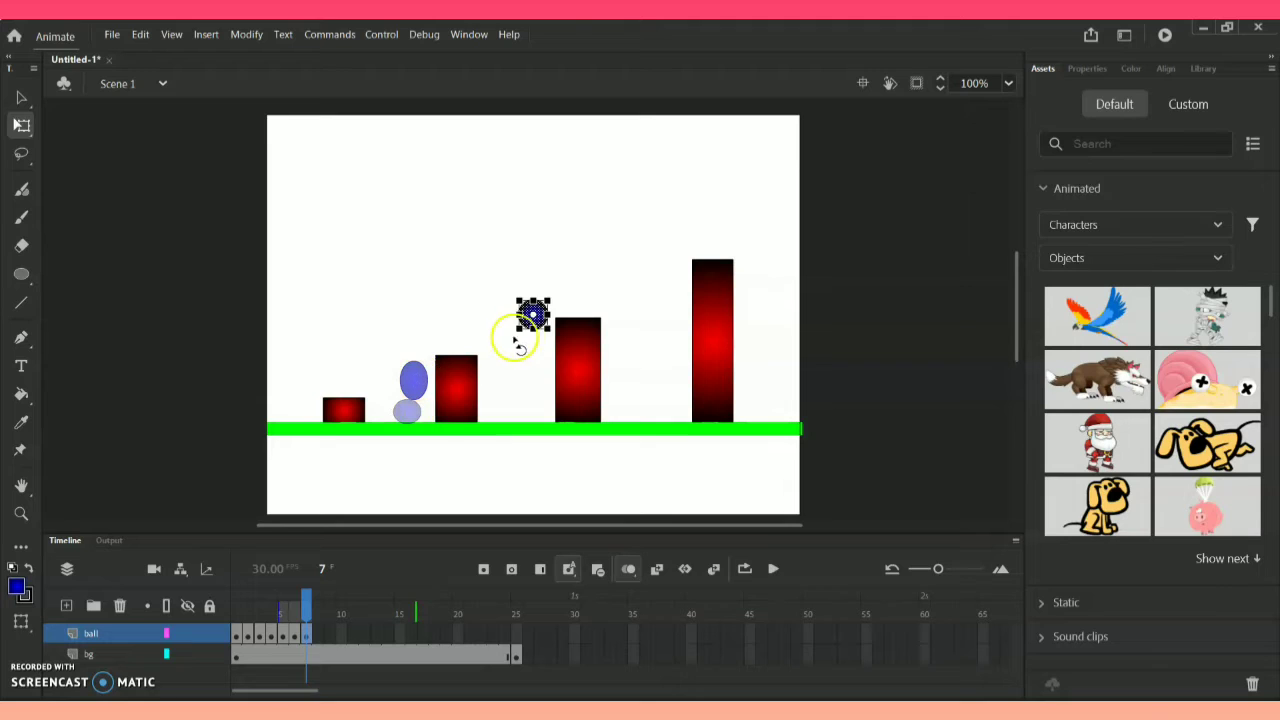
pyautogui.moveTo(513, 315); pyautogui.dragTo(436, 324)
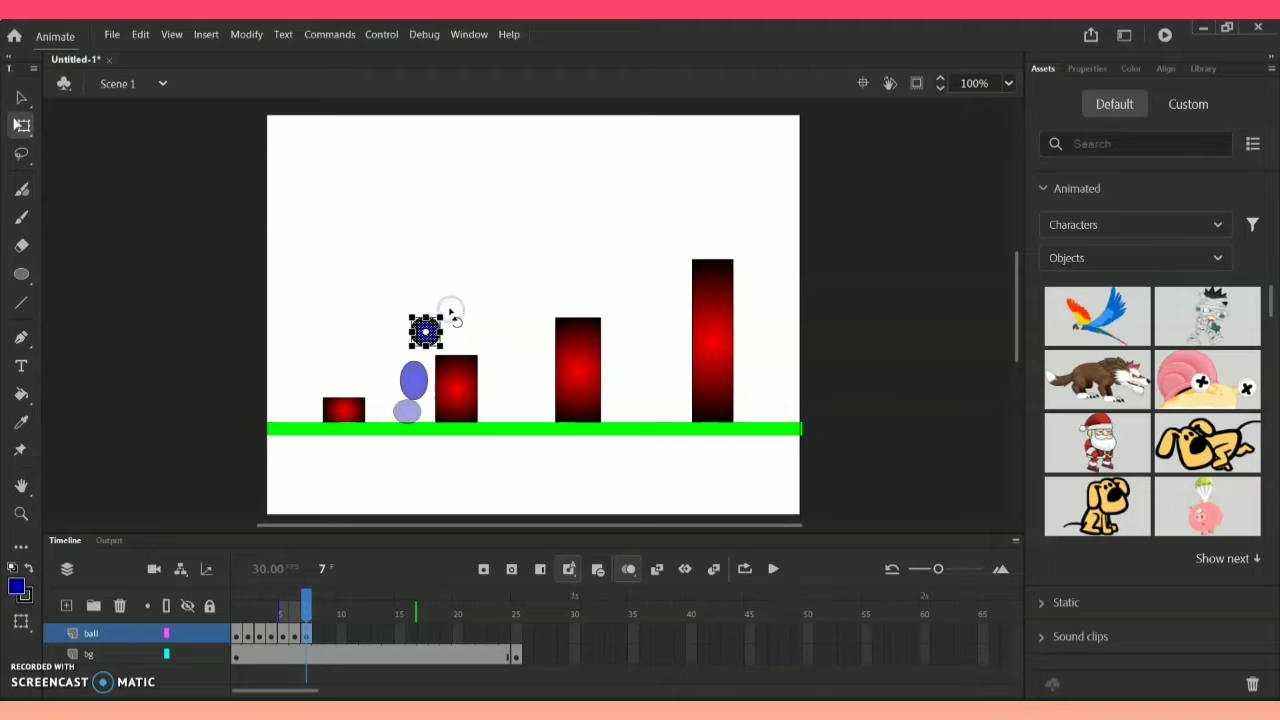
pyautogui.moveTo(450, 315); pyautogui.dragTo(428, 344)
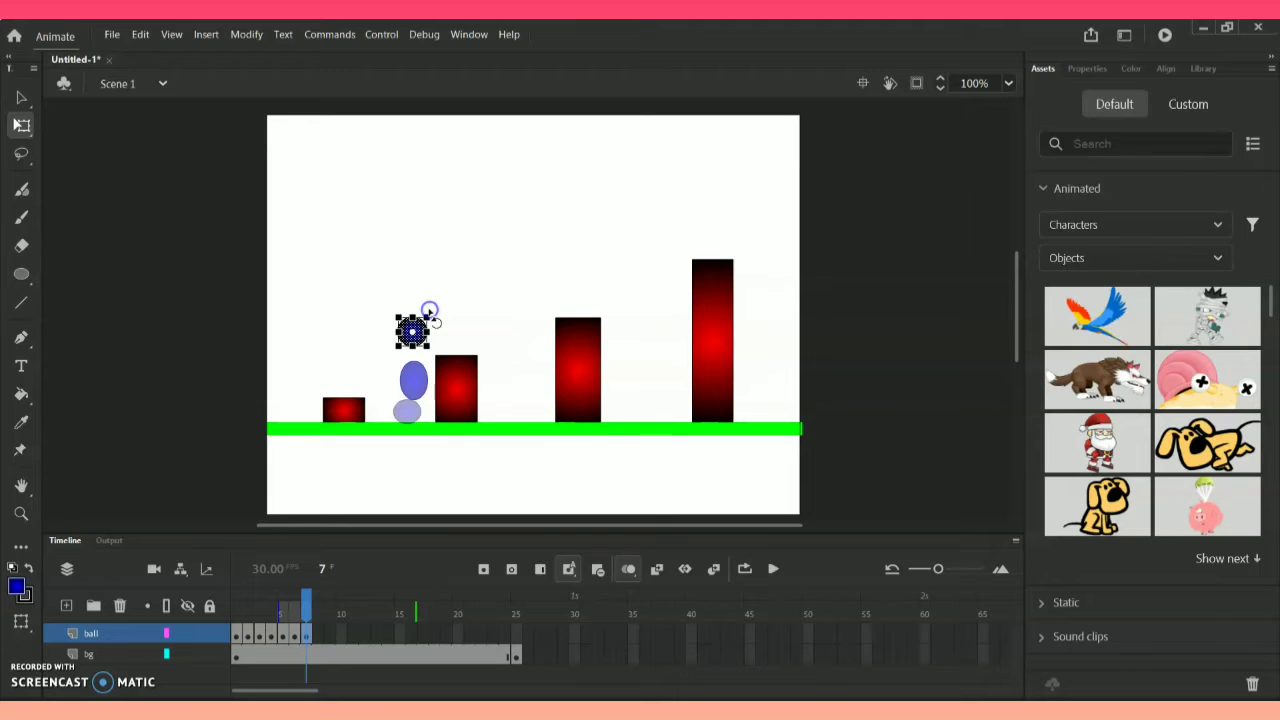
pyautogui.moveTo(430, 328); pyautogui.dragTo(427, 349)
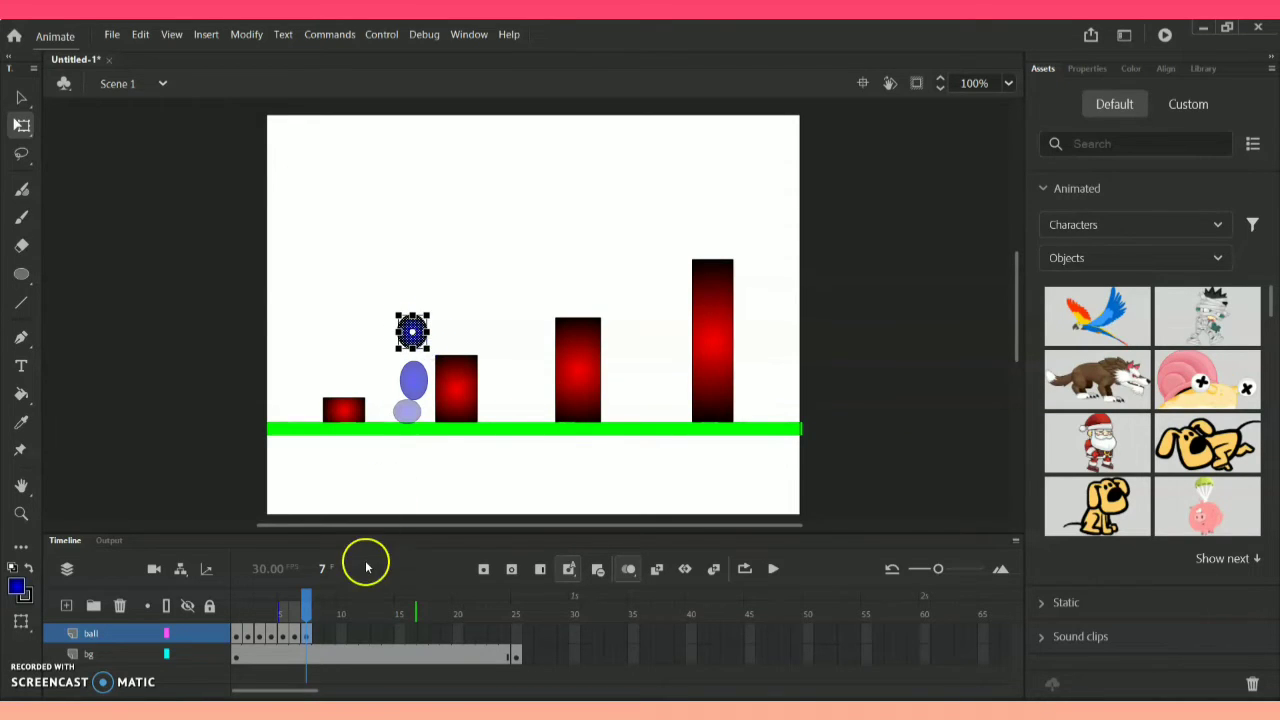
# - Insert a blank keyframe at frame 8 of the ball layer and paste the ball on top of the second block
pyautogui.click(316, 633)
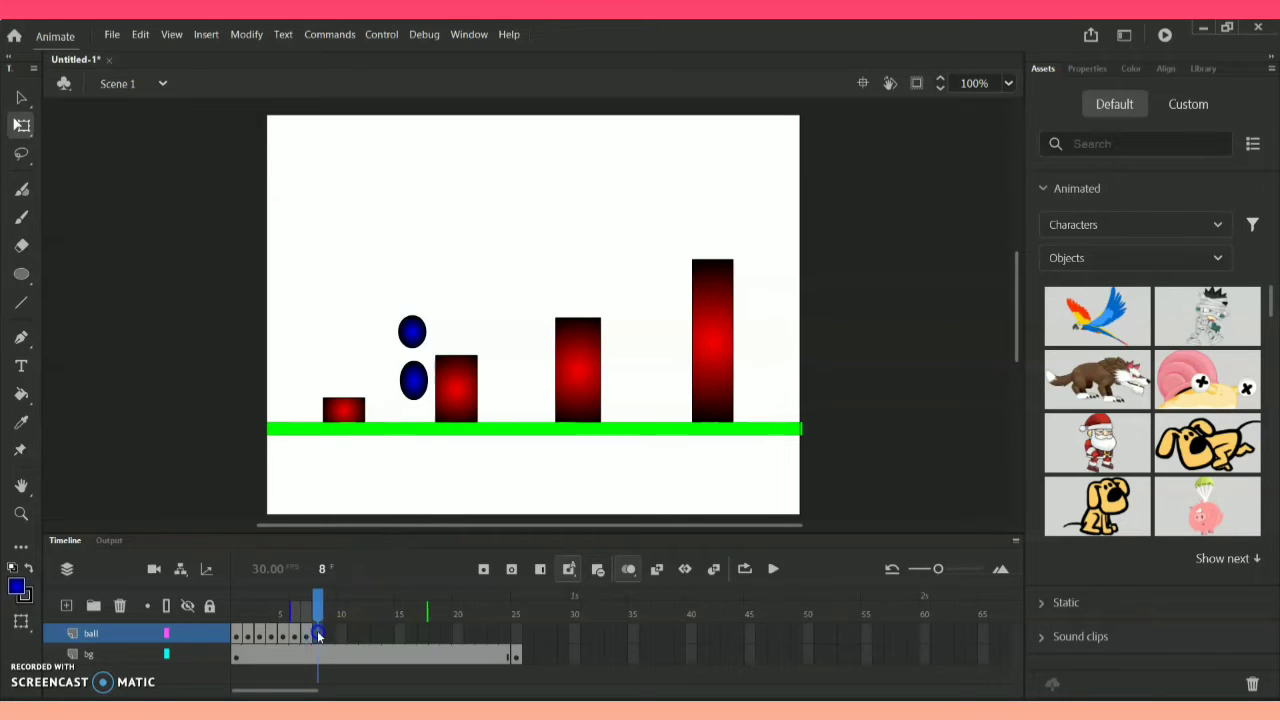
pyautogui.rightClick(316, 629)
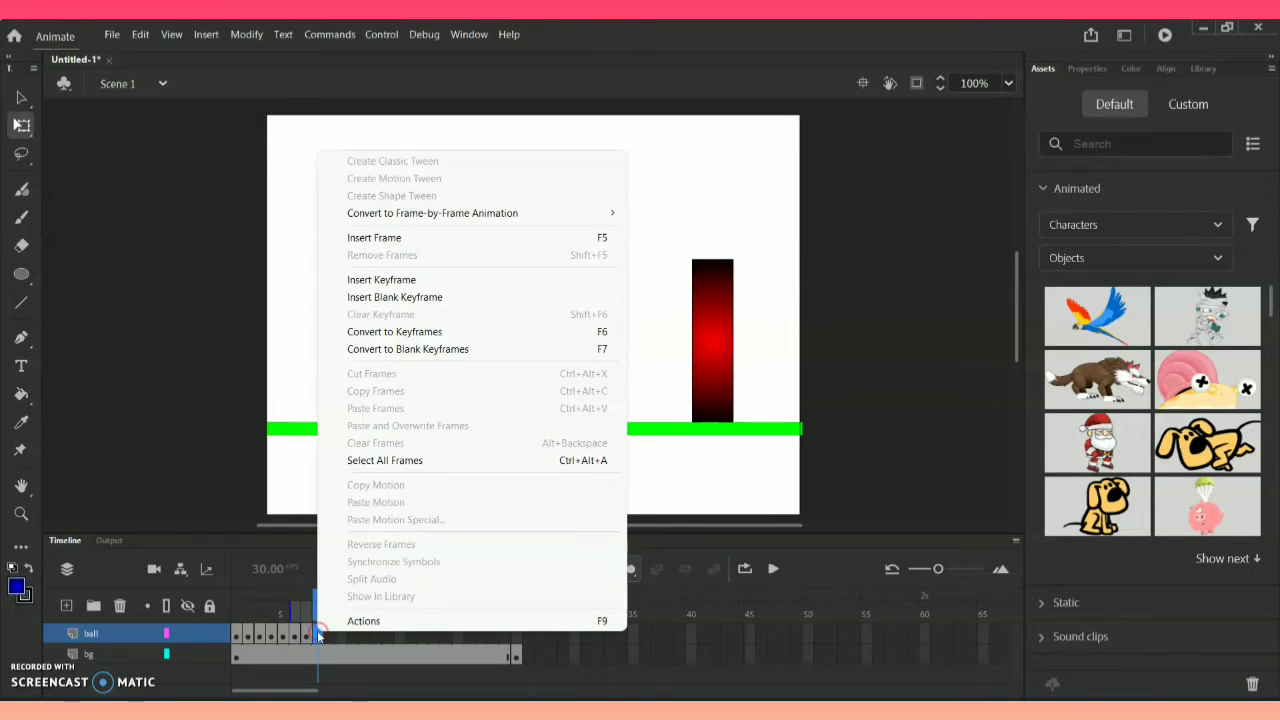
pyautogui.click(475, 297)
pyautogui.hotkey('ctrl', 'v')
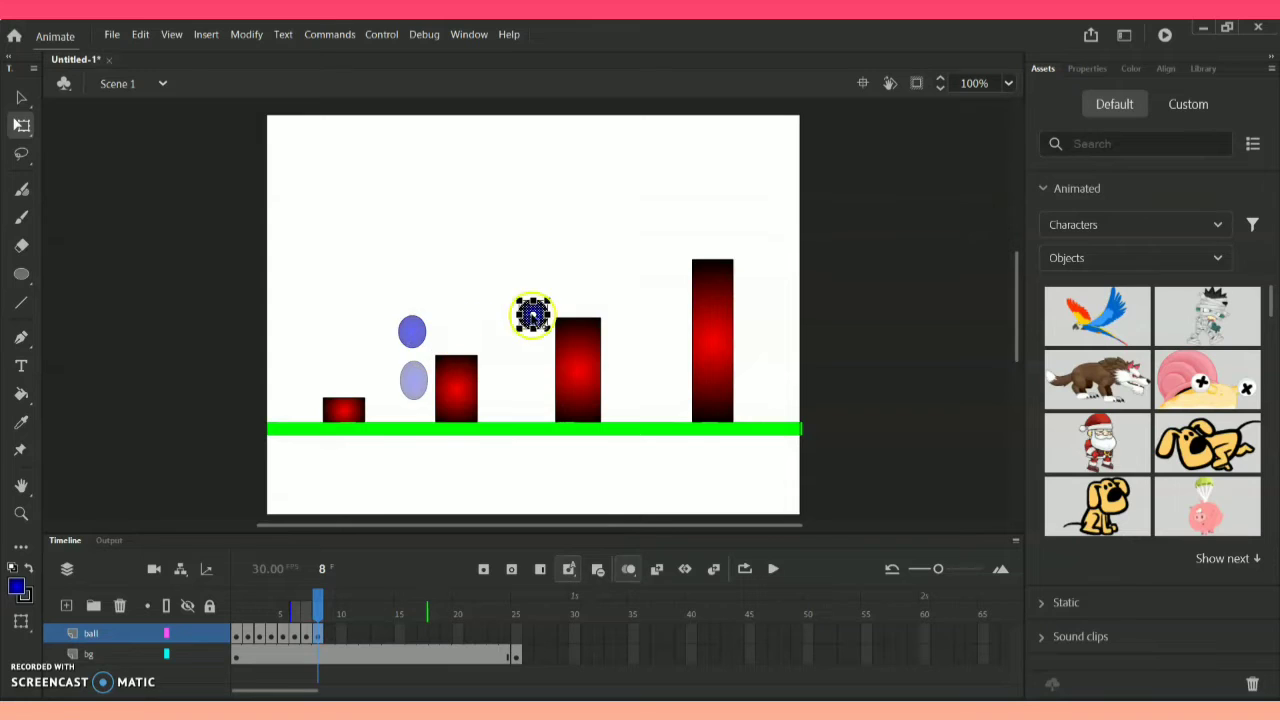
pyautogui.moveTo(532, 315); pyautogui.dragTo(458, 352)
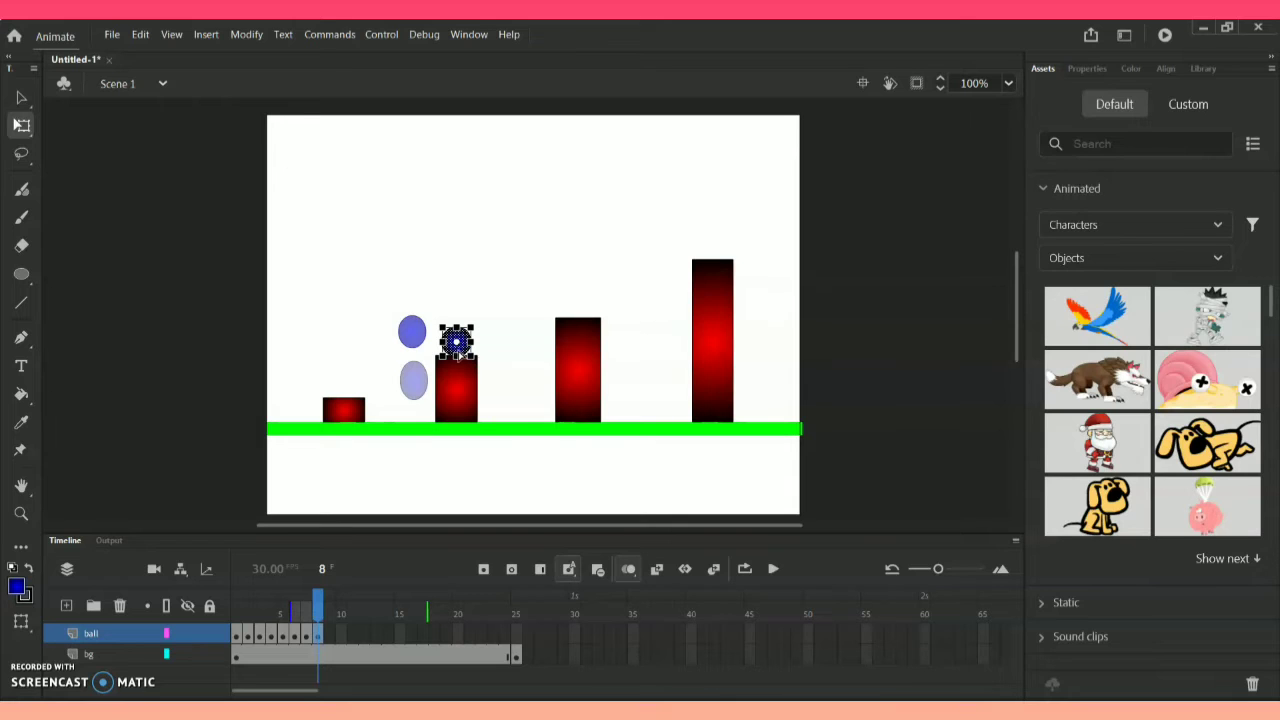
# - Insert a blank keyframe at frame 9 of the ball layer and paste the ball in mid-air just past the second block
pyautogui.click(331, 633)
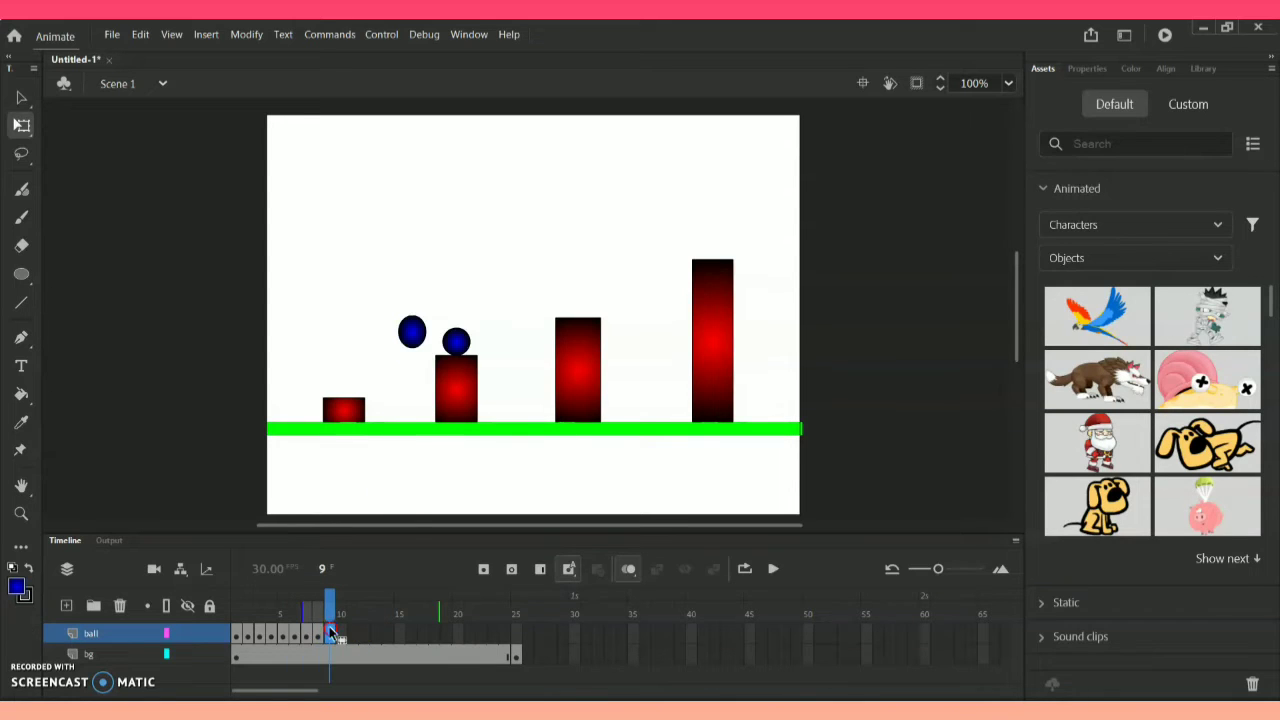
pyautogui.rightClick(331, 633)
pyautogui.click(481, 294)
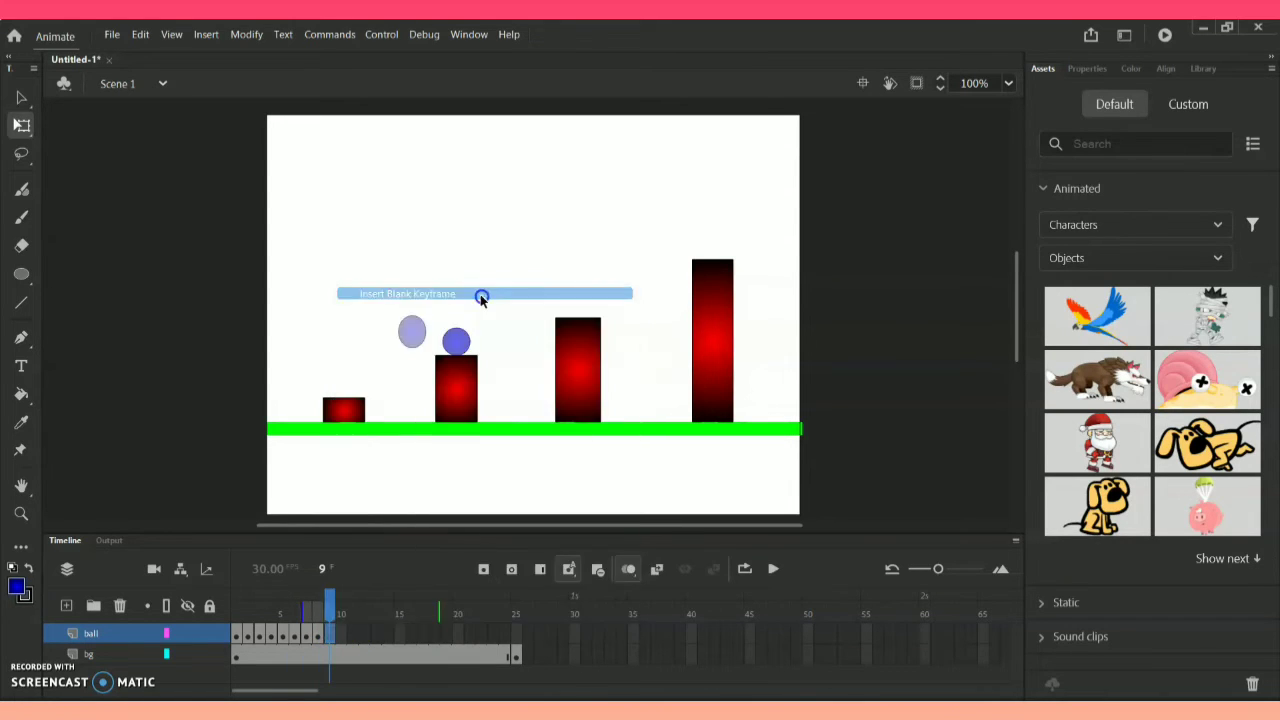
pyautogui.hotkey('ctrl', 'v')
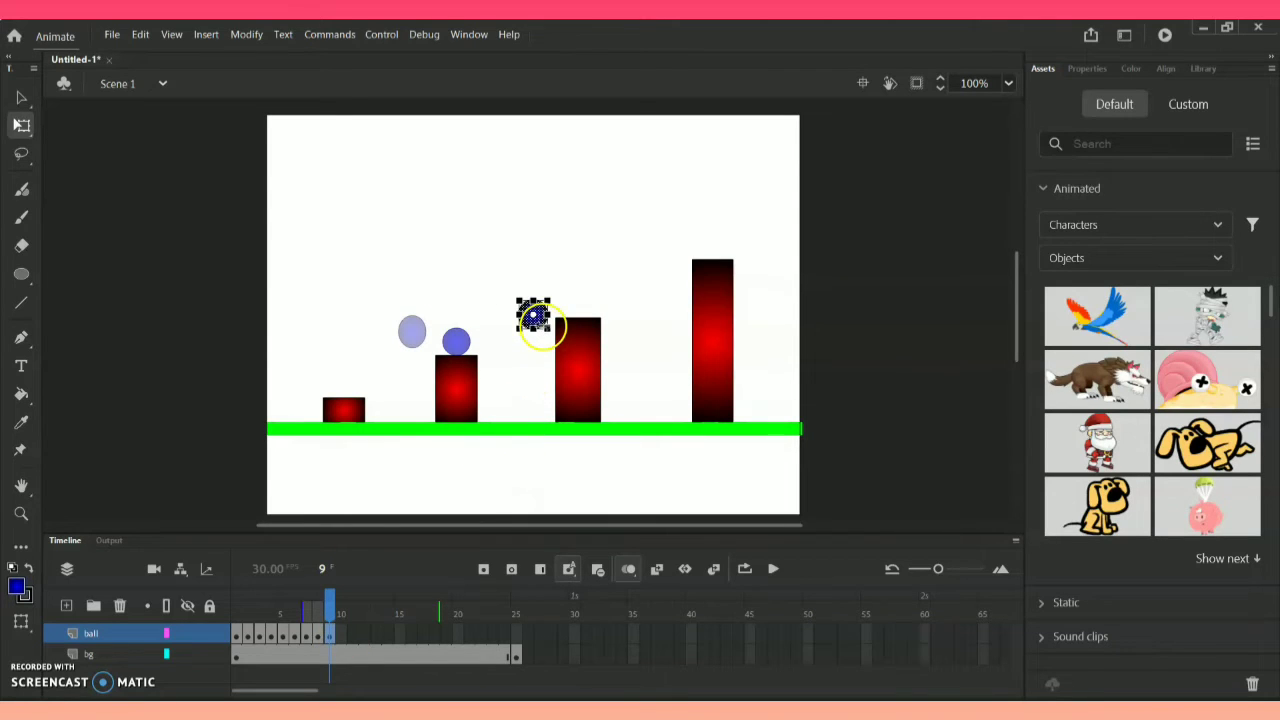
pyautogui.moveTo(538, 320); pyautogui.dragTo(522, 400)
# - Insert a blank keyframe at frame 10 of the ball layer and paste a vertically stretched ball on the green line before the third block
pyautogui.click(343, 637)
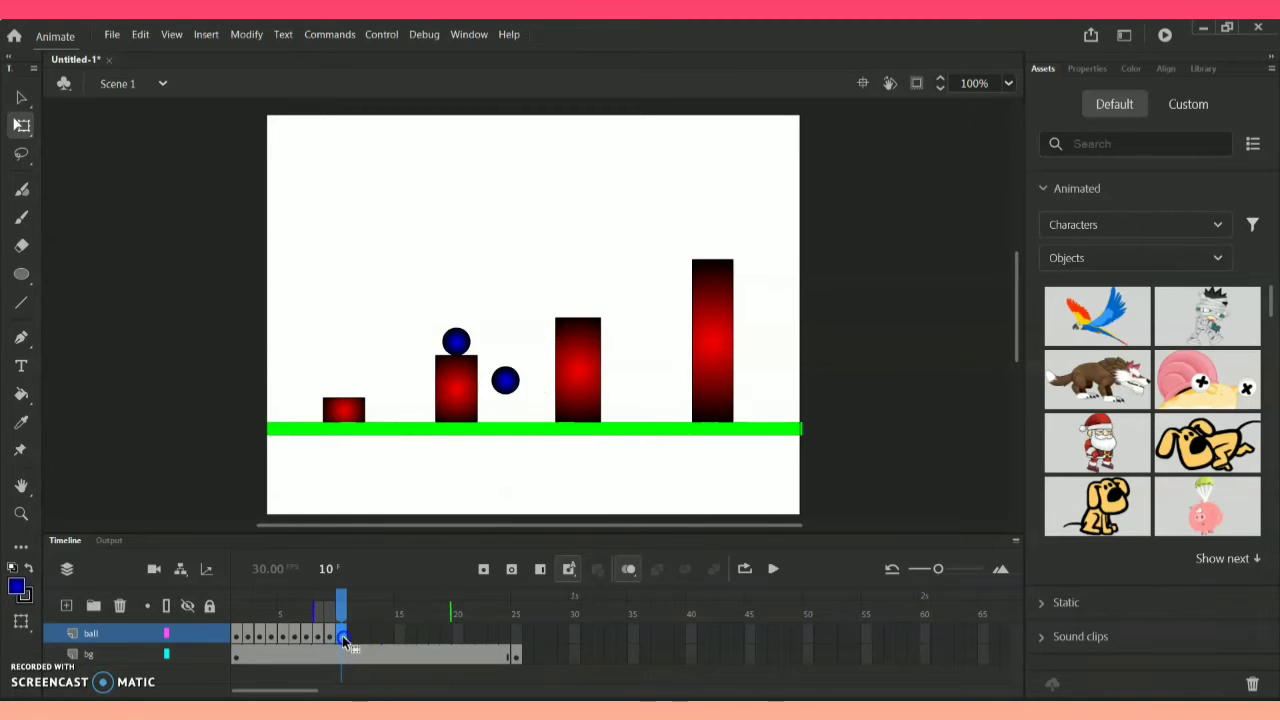
pyautogui.rightClick(344, 640)
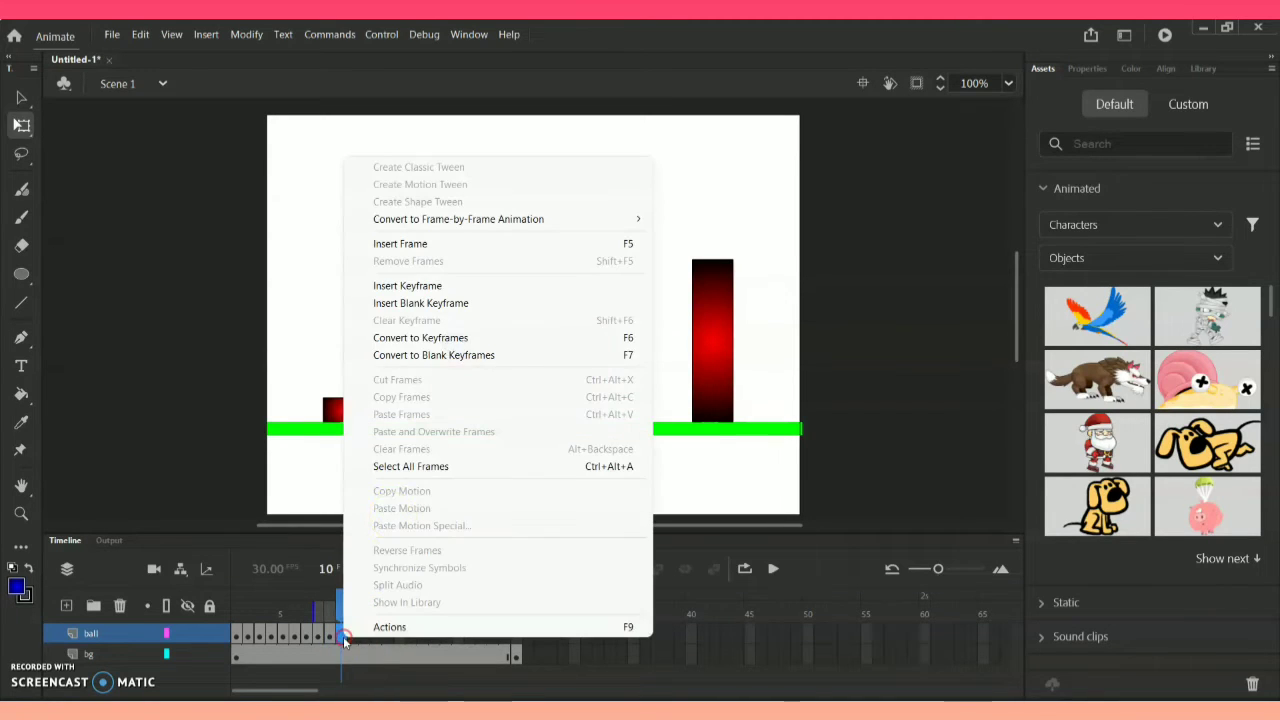
pyautogui.click(499, 303)
pyautogui.hotkey('ctrl', 'v')
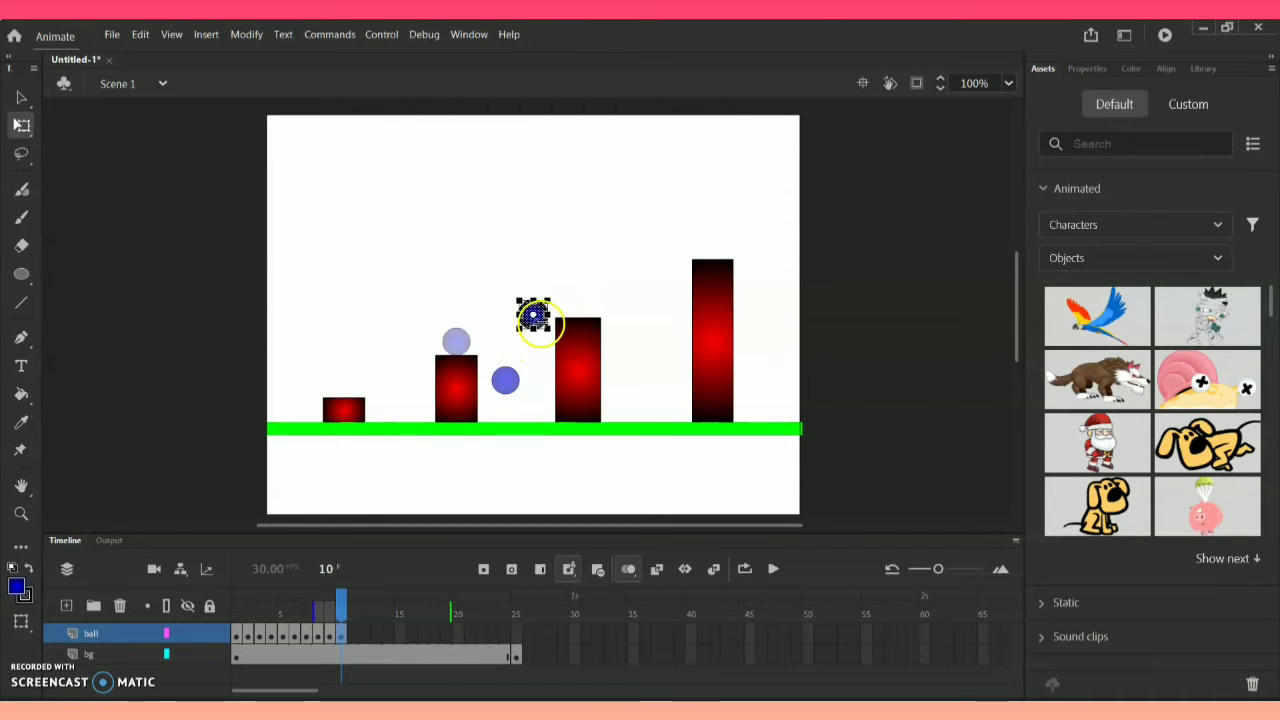
pyautogui.moveTo(547, 333); pyautogui.dragTo(536, 420)
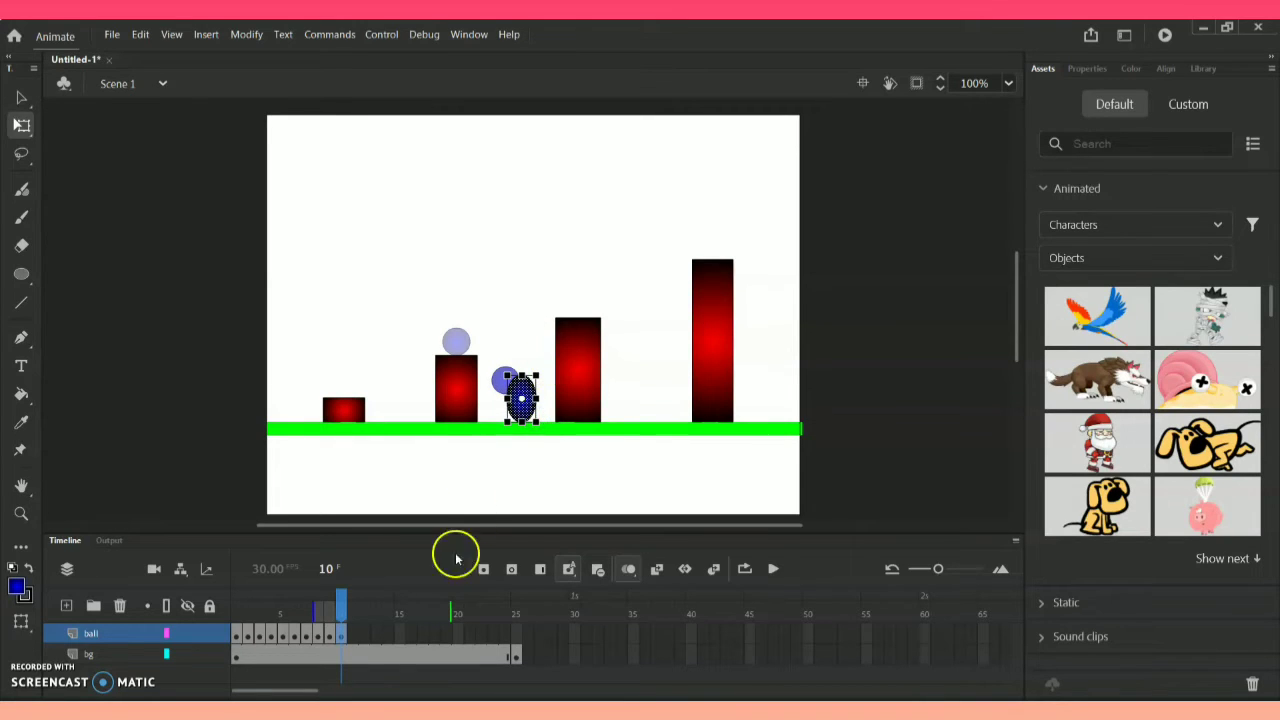
# - Insert a blank keyframe at frame 11 of the ball layer, paste the ball, enlarge it, and place it against the third block's upper left side
pyautogui.click(352, 635)
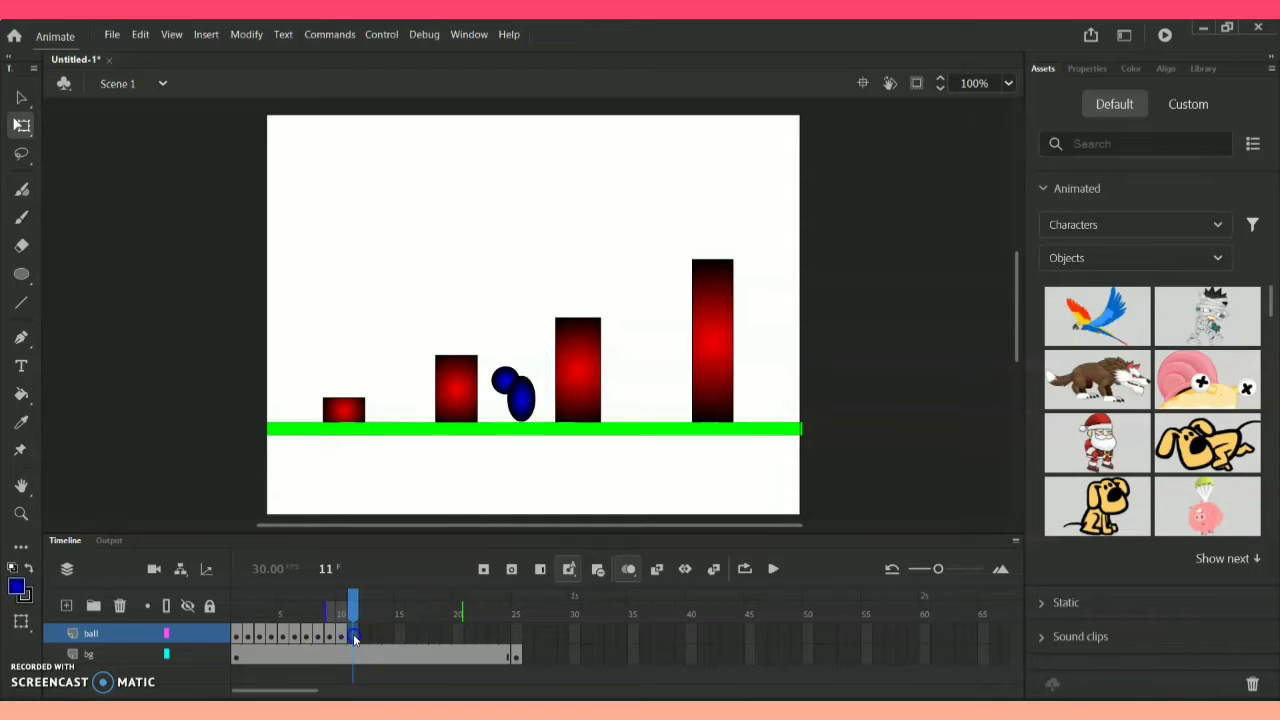
pyautogui.rightClick(352, 635)
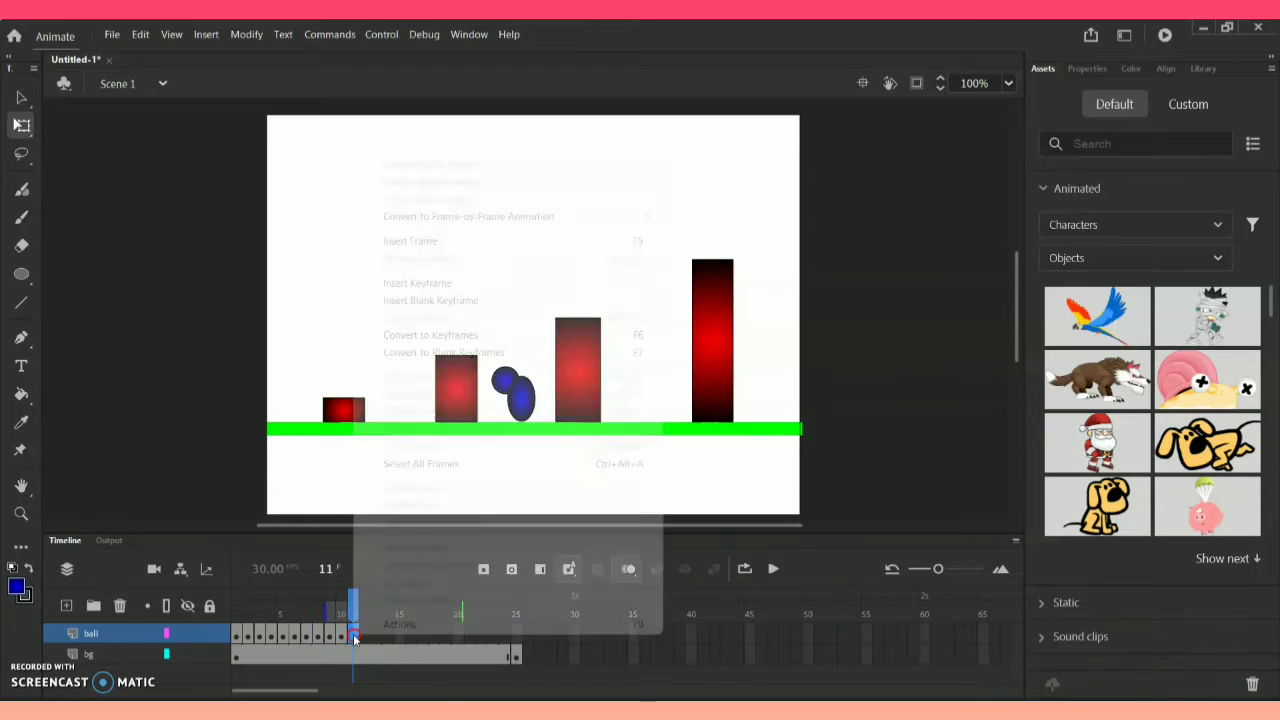
pyautogui.click(469, 302)
pyautogui.hotkey('ctrl', 'v')
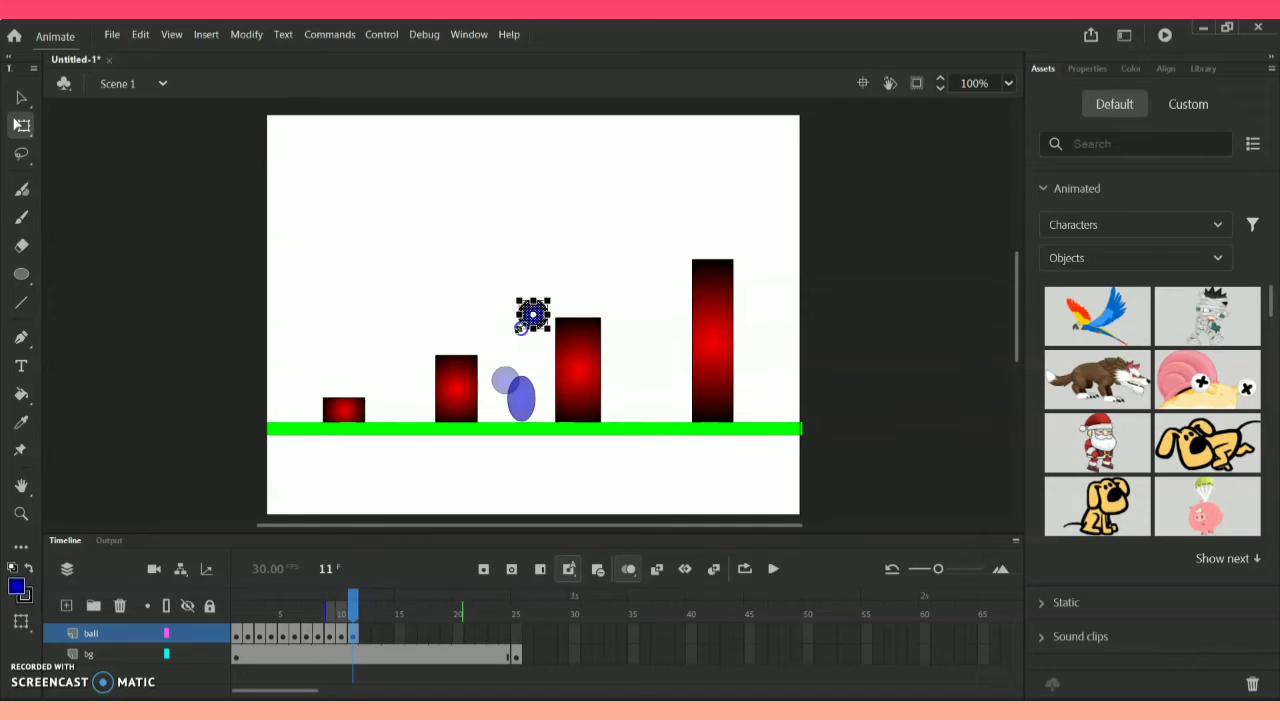
pyautogui.moveTo(521, 328); pyautogui.dragTo(513, 335)
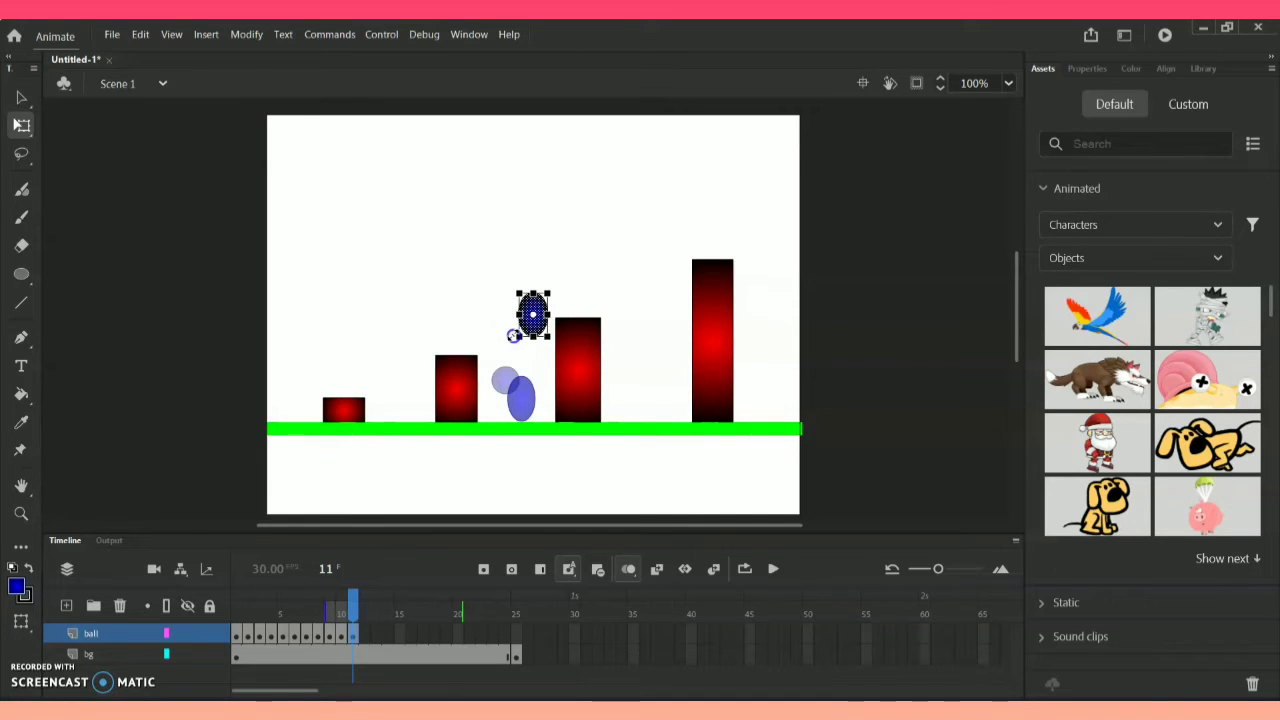
pyautogui.click(515, 316)
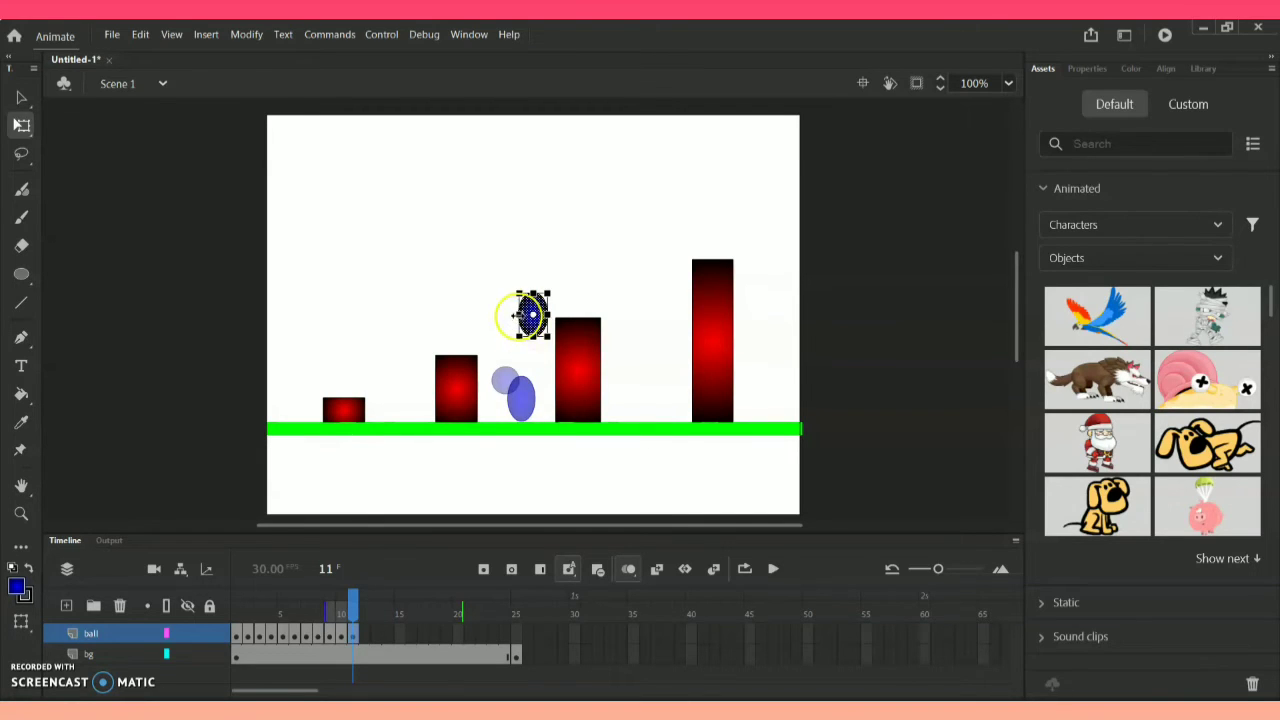
pyautogui.moveTo(517, 315); pyautogui.dragTo(540, 362)
# - Insert a blank keyframe at frame 12 of the ball layer and paste a vertically stretched ball on top of the third block
pyautogui.click(367, 634)
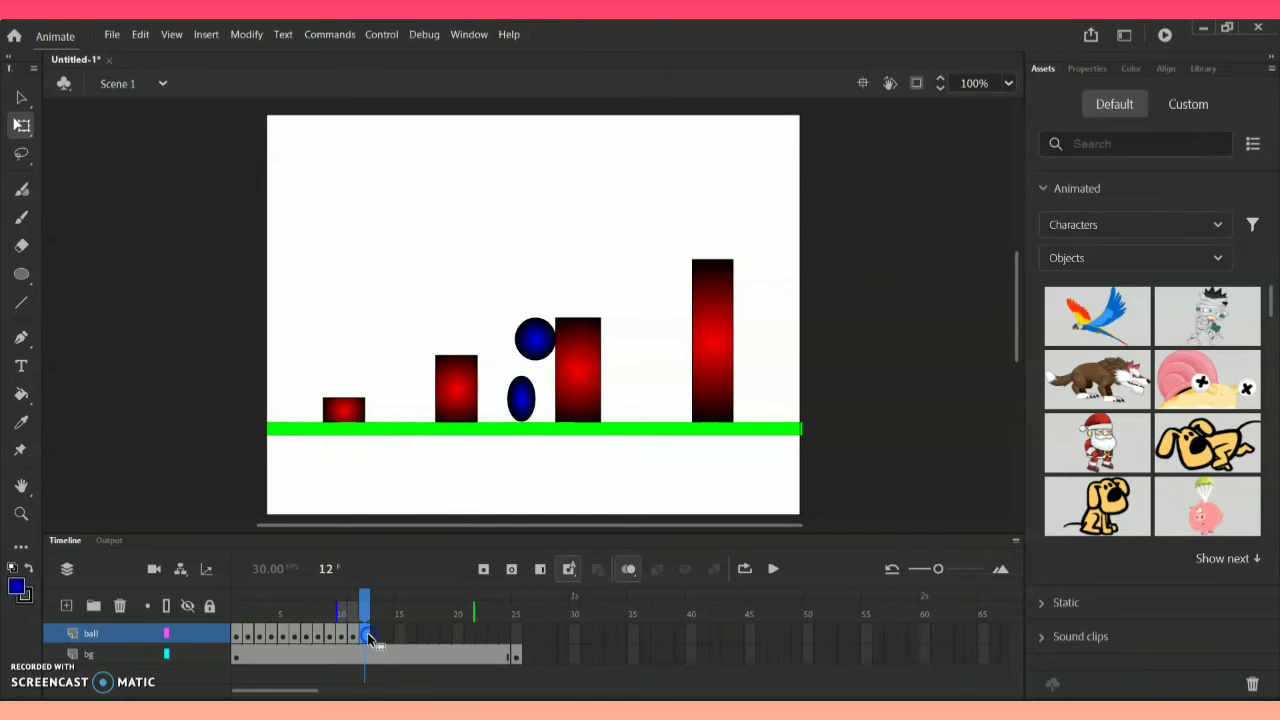
pyautogui.rightClick(368, 637)
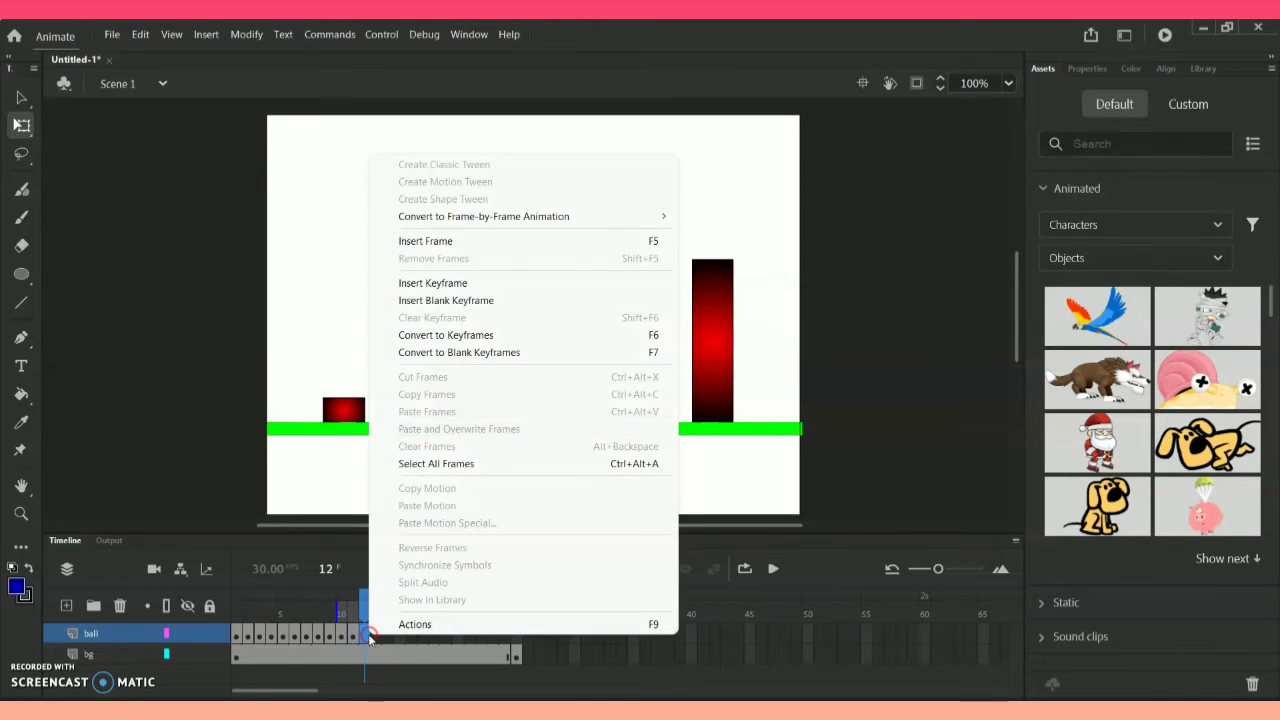
pyautogui.click(462, 300)
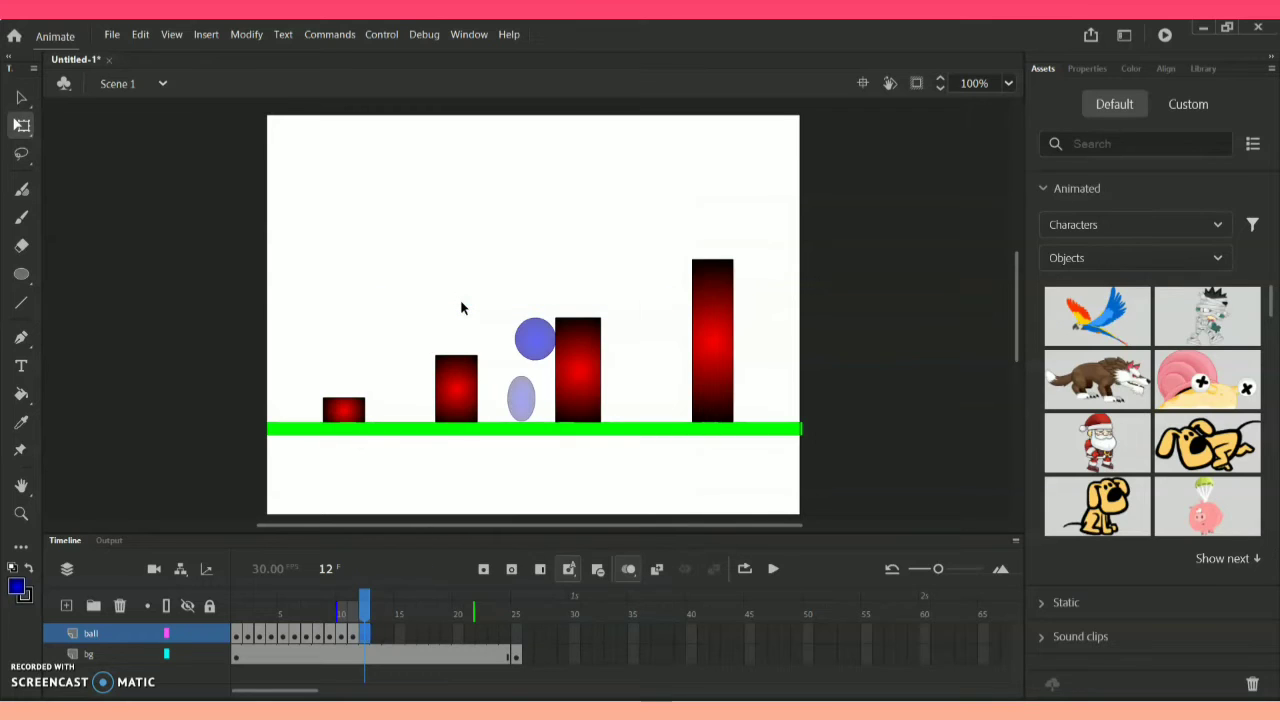
pyautogui.hotkey('ctrl', 'shift', 'v')
pyautogui.moveTo(566, 286); pyautogui.dragTo(594, 308)
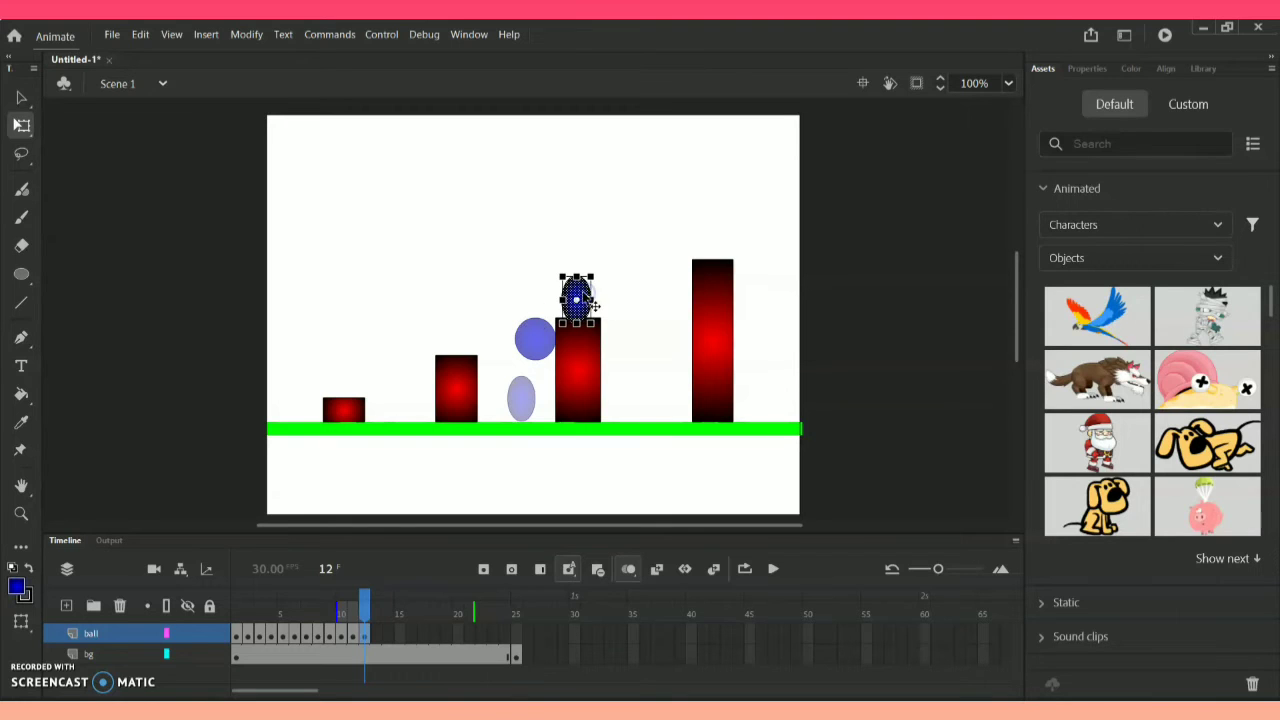
# - Insert a blank keyframe at frame 13 of the ball layer and paste a slightly narrowed ball in mid-air just past the third block's top
pyautogui.click(376, 637)
pyautogui.rightClick(376, 637)
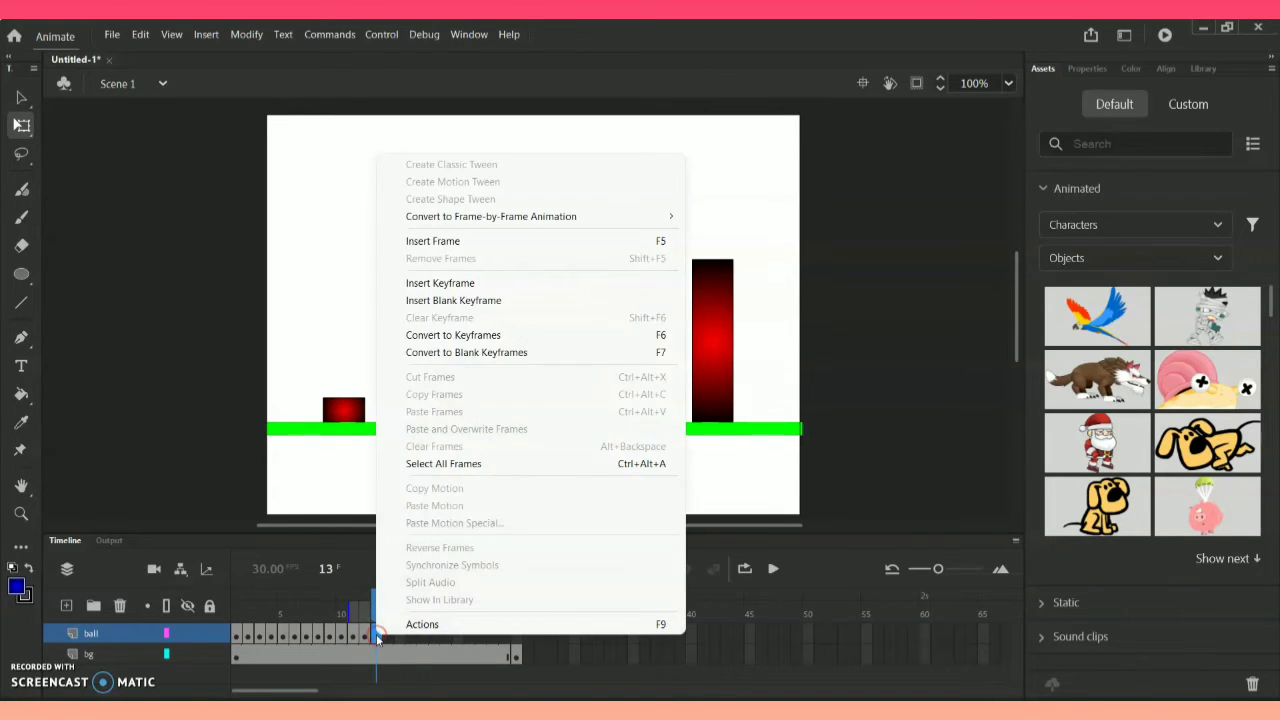
pyautogui.click(483, 301)
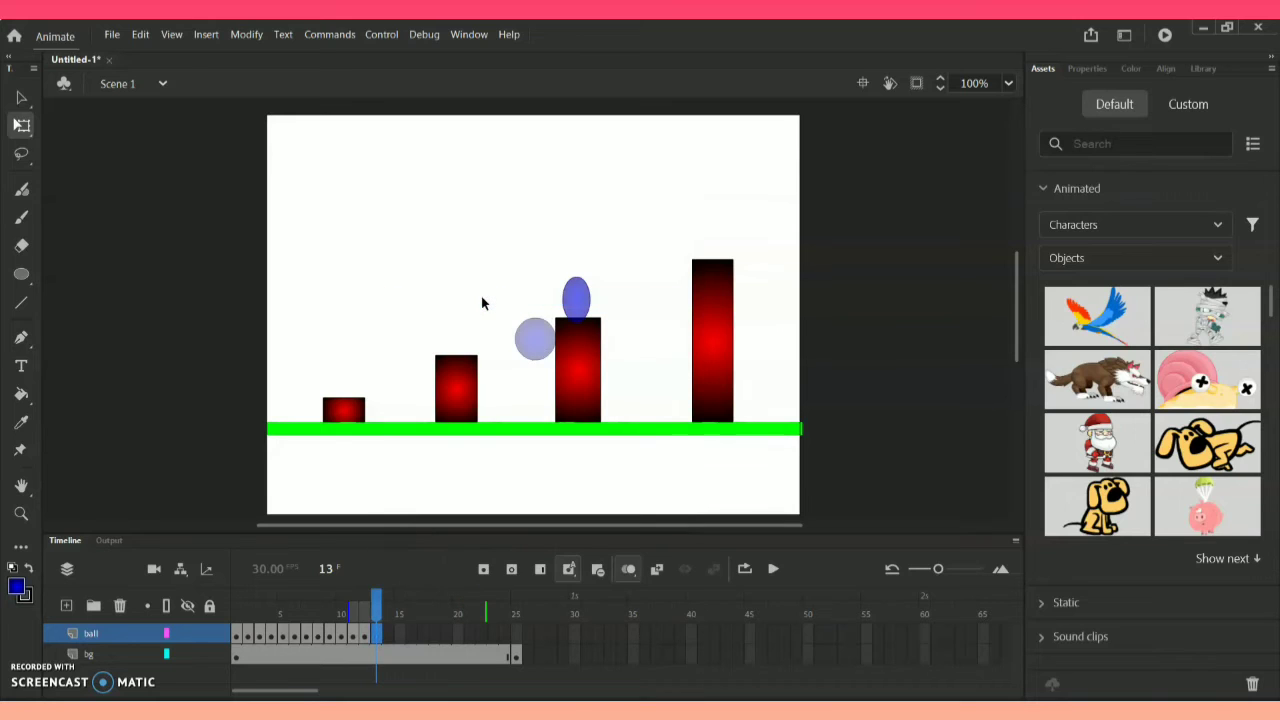
pyautogui.hotkey('ctrl', 'shift', 'v')
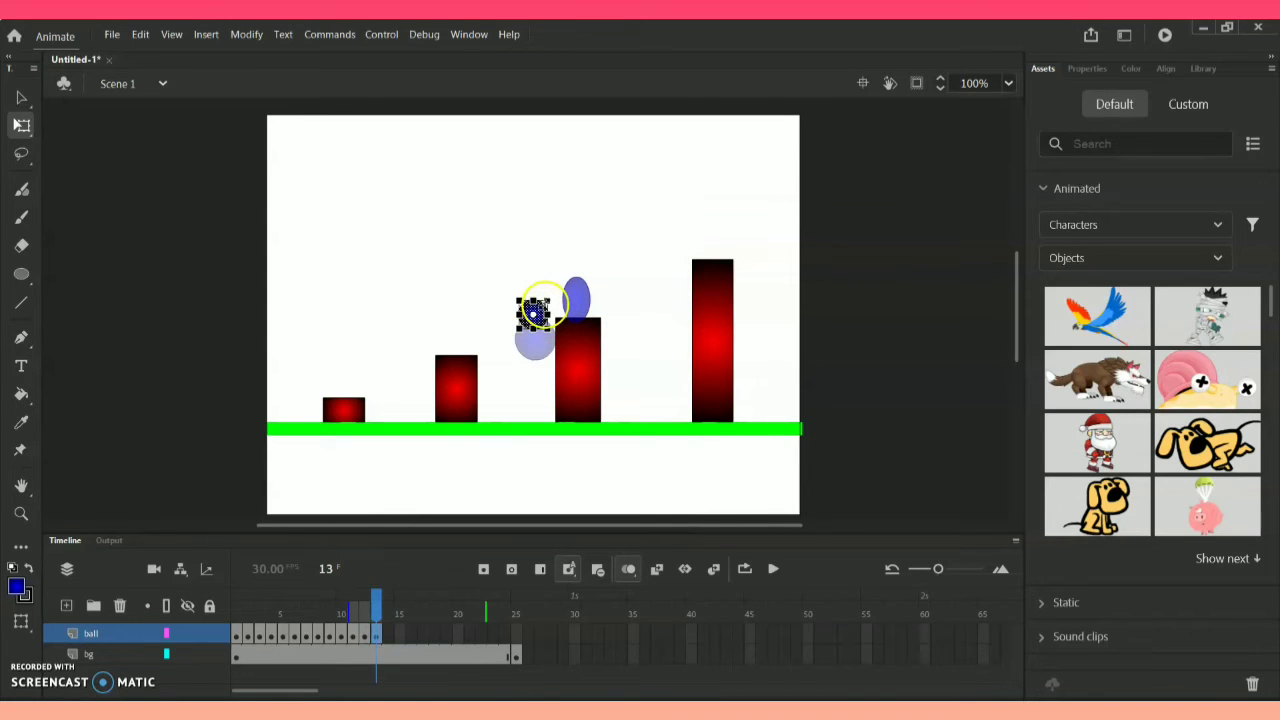
pyautogui.moveTo(553, 289); pyautogui.dragTo(647, 312)
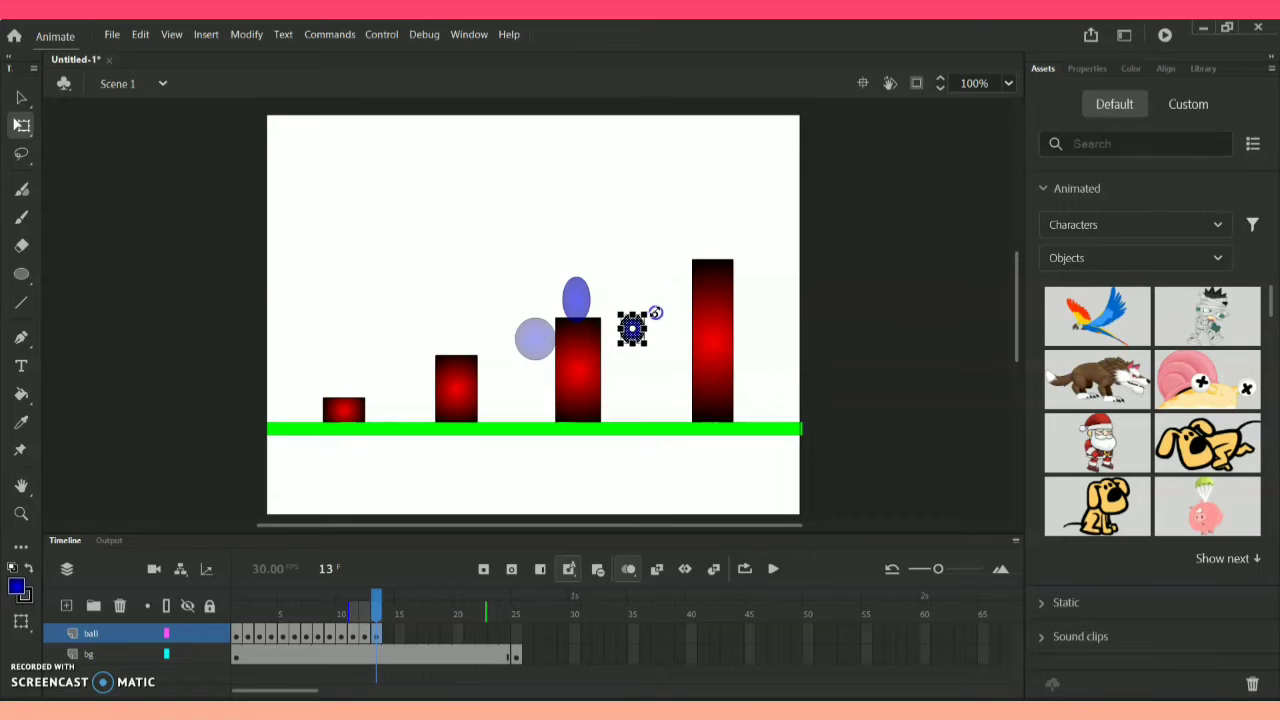
# - Insert a blank keyframe at frame 14 of the ball layer and paste the round ball below its frame 13 position, between the third and fourth blocks
pyautogui.rightClick(387, 629)
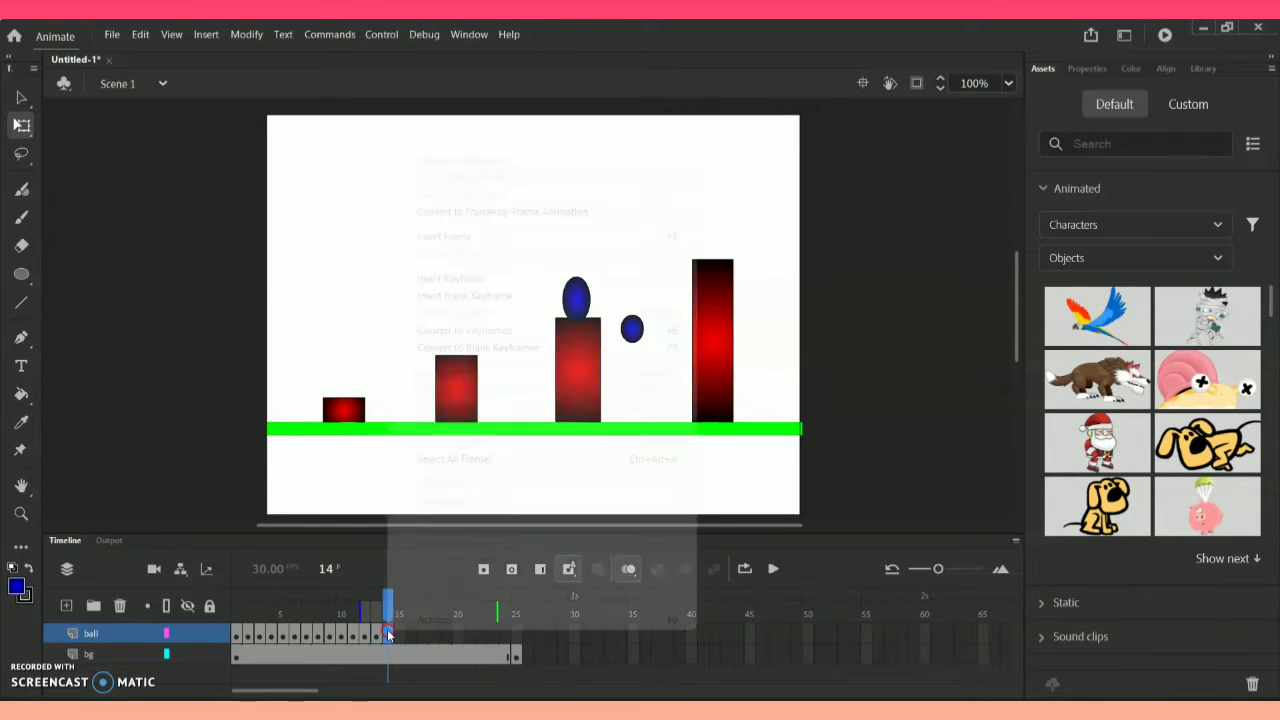
pyautogui.click(503, 296)
pyautogui.hotkey('ctrl', 'v')
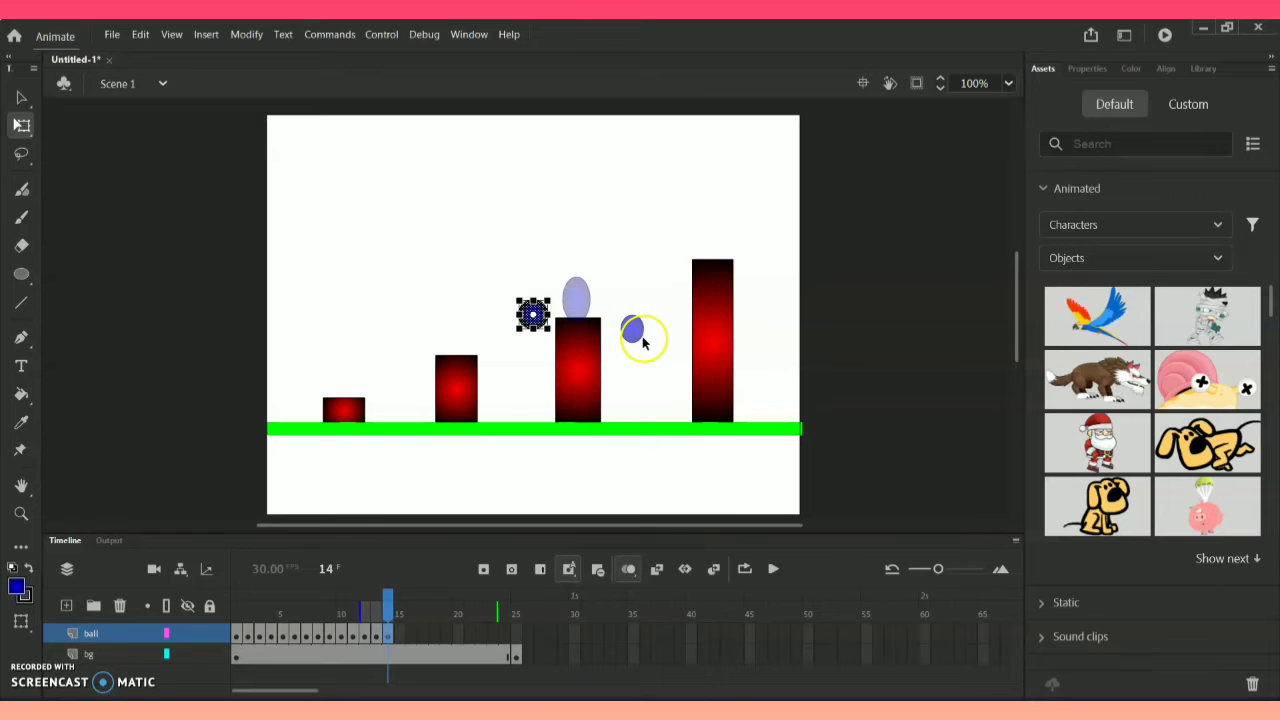
pyautogui.moveTo(547, 332); pyautogui.dragTo(665, 404)
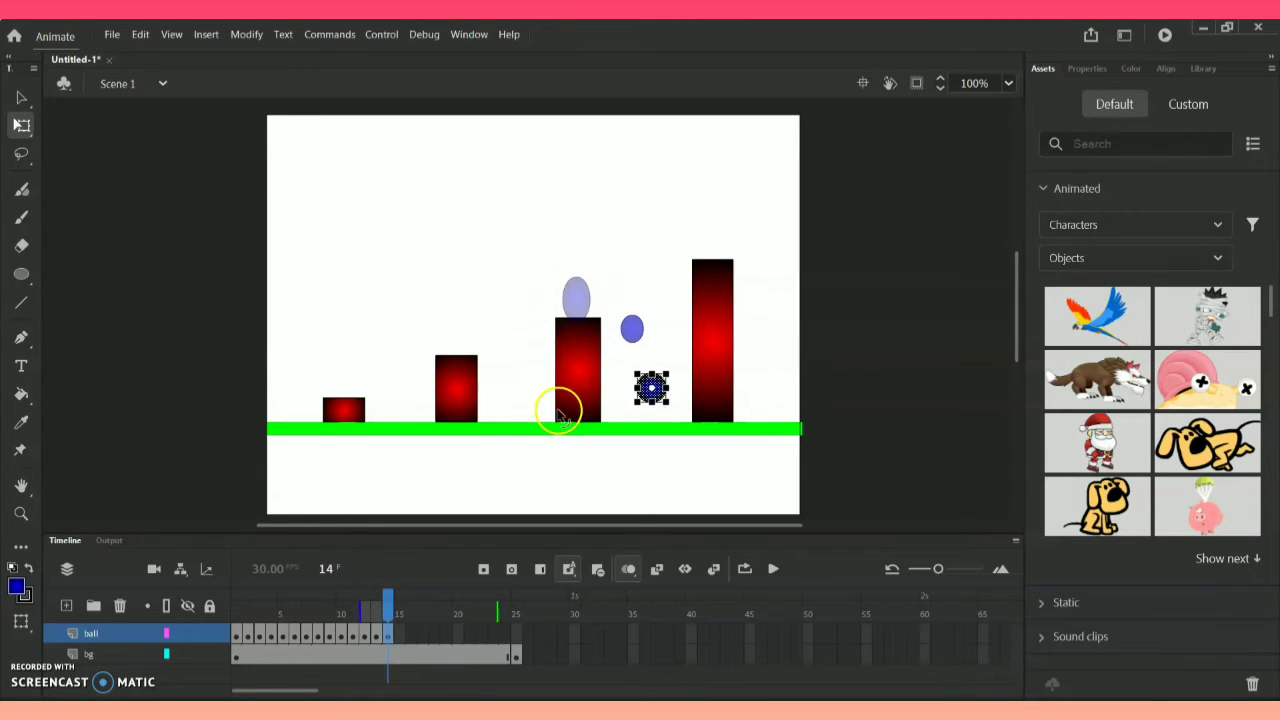
# - Insert a blank keyframe at frame 15 of the ball layer and paste a strongly flattened ball on the green line before the fourth block
pyautogui.click(400, 634)
pyautogui.rightClick(400, 634)
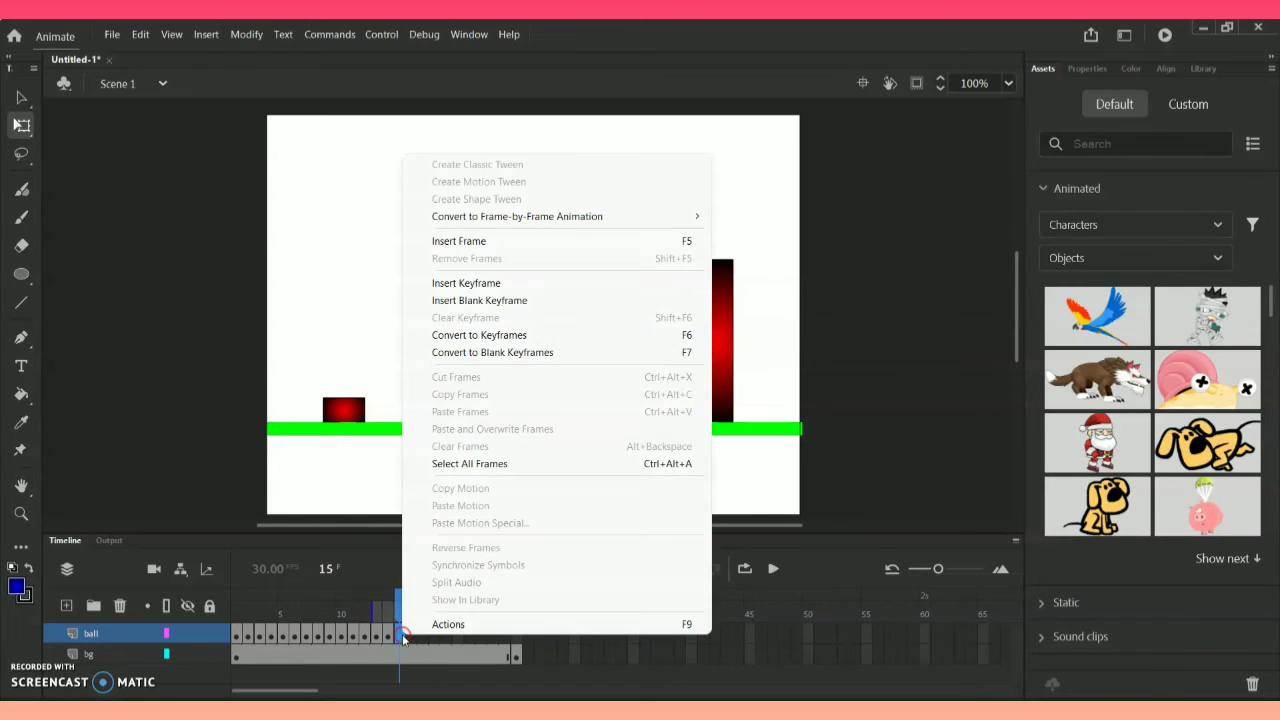
pyautogui.click(489, 299)
pyautogui.hotkey('ctrl', 'v')
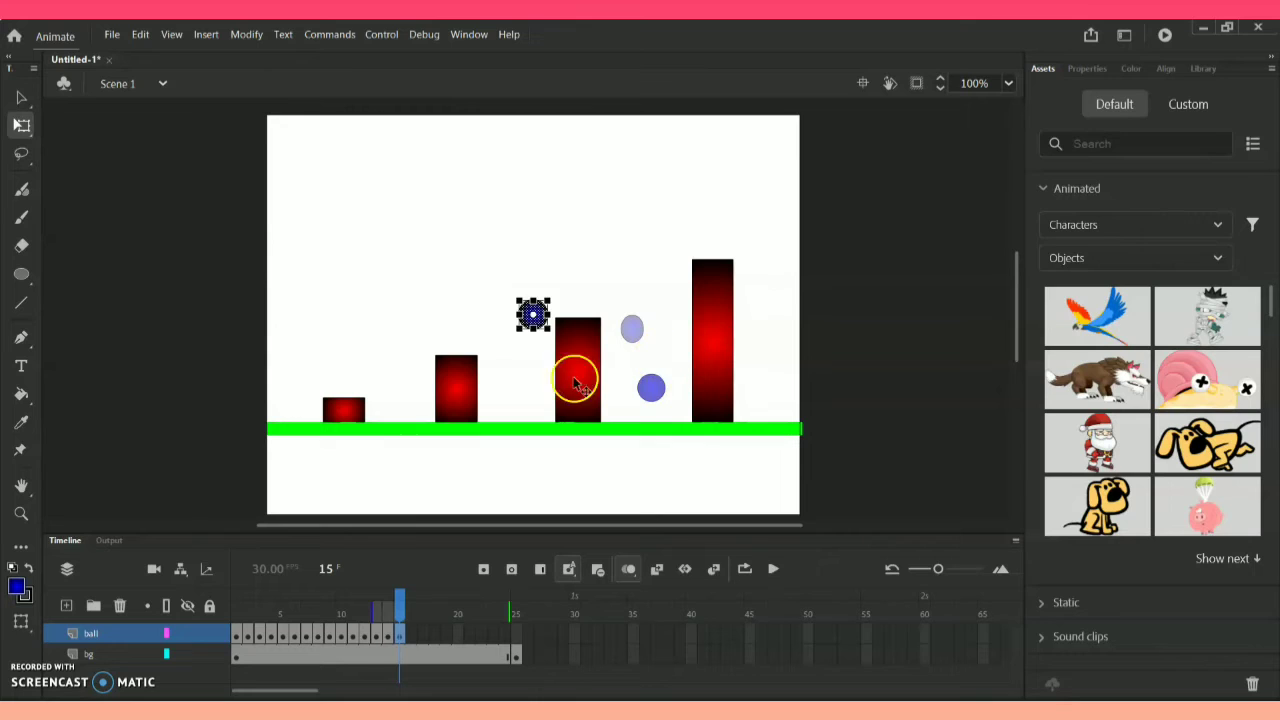
pyautogui.moveTo(538, 310); pyautogui.dragTo(680, 416)
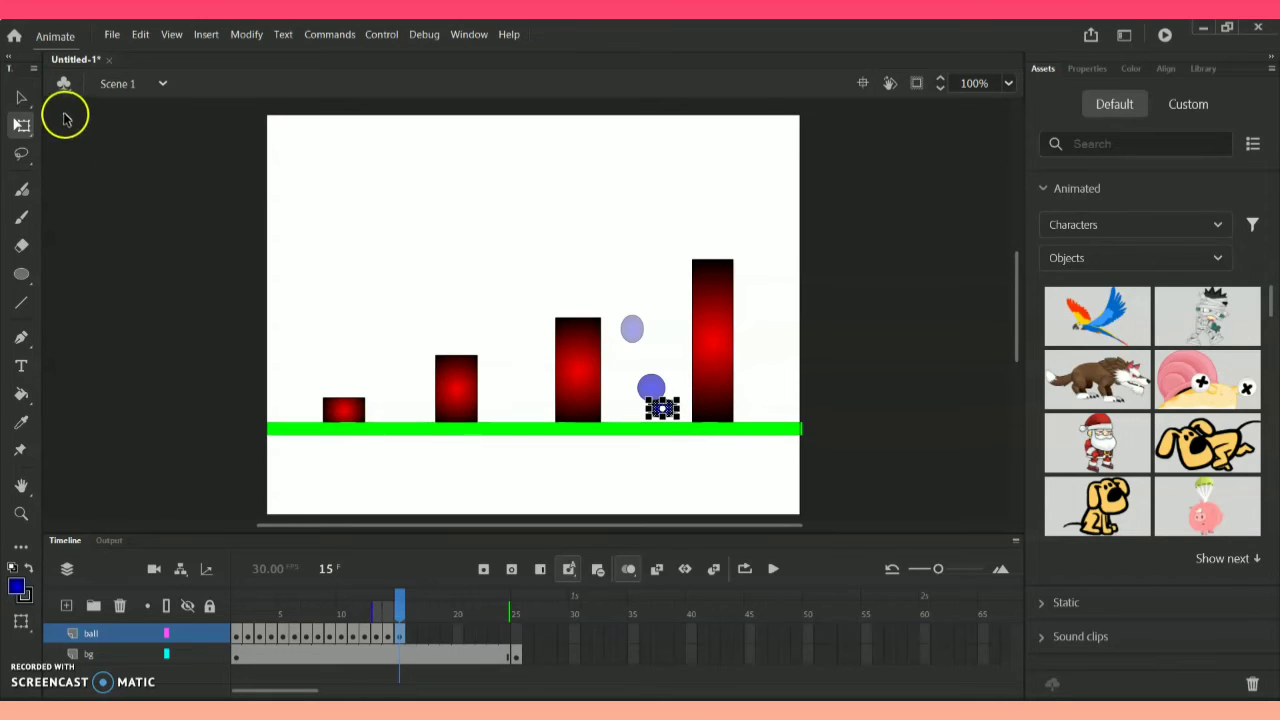
pyautogui.click(21, 97)
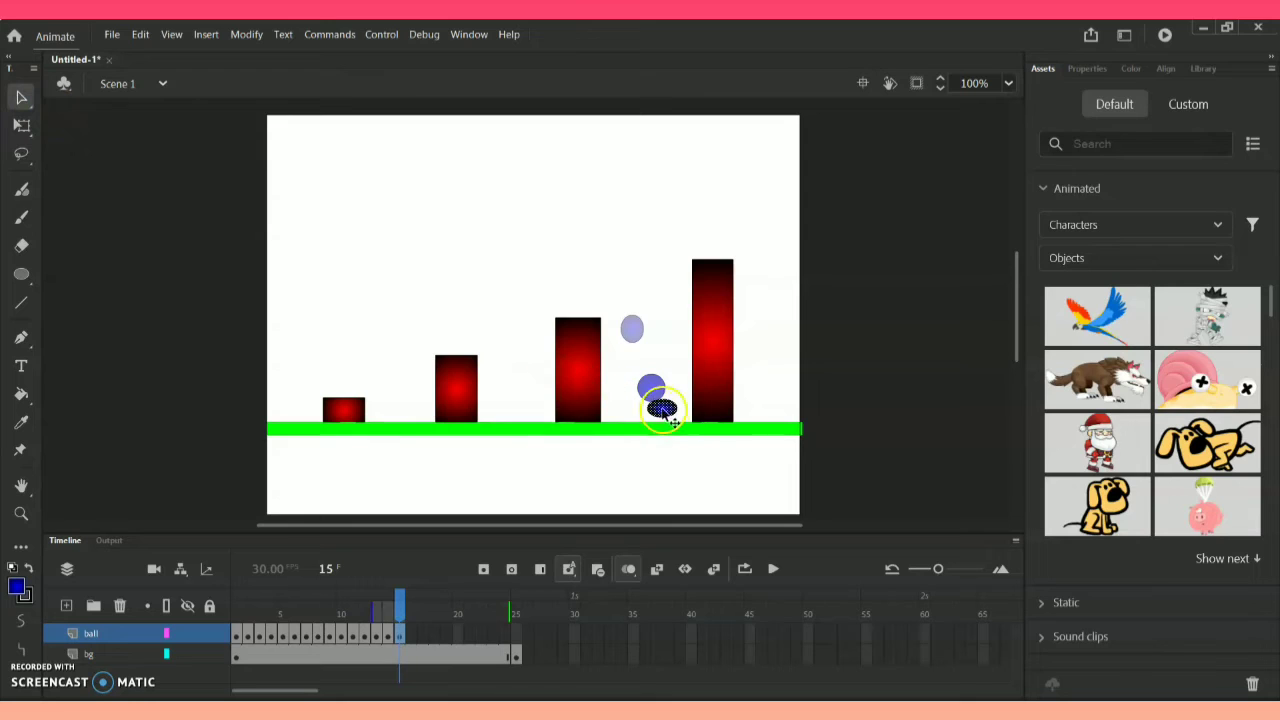
pyautogui.moveTo(670, 421)
pyautogui.mouseDown()
pyautogui.moveTo(740, 424)
pyautogui.moveTo(680, 426)
pyautogui.mouseUp()
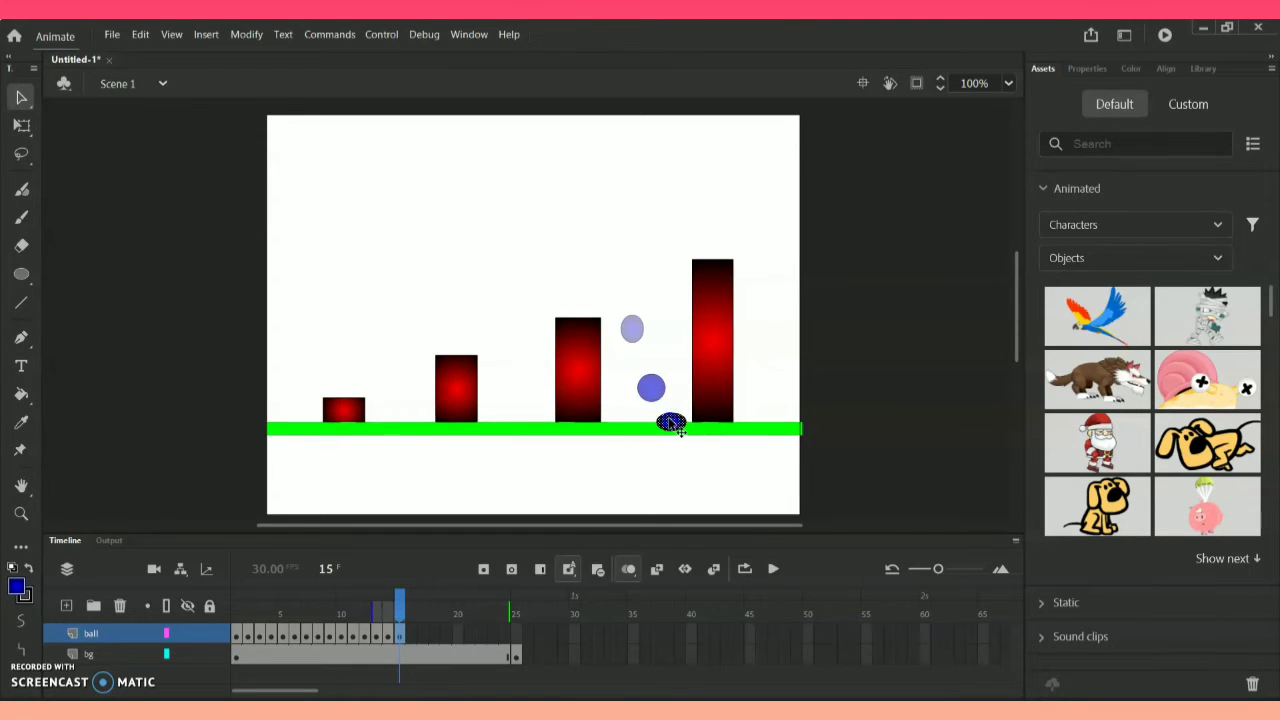
# - Insert a blank keyframe at frame 16 of the ball layer and paste the round ball in mid-air beside the fourth block, above its frame 15 position
pyautogui.click(407, 636)
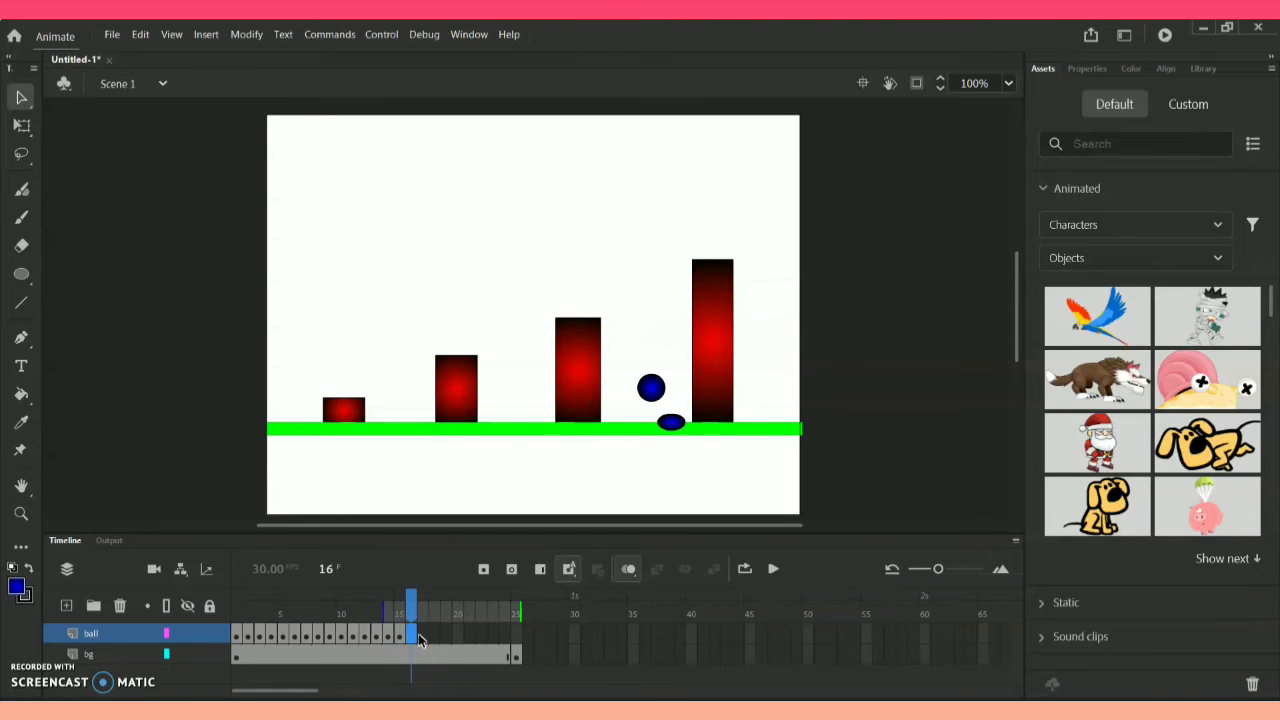
pyautogui.rightClick(408, 636)
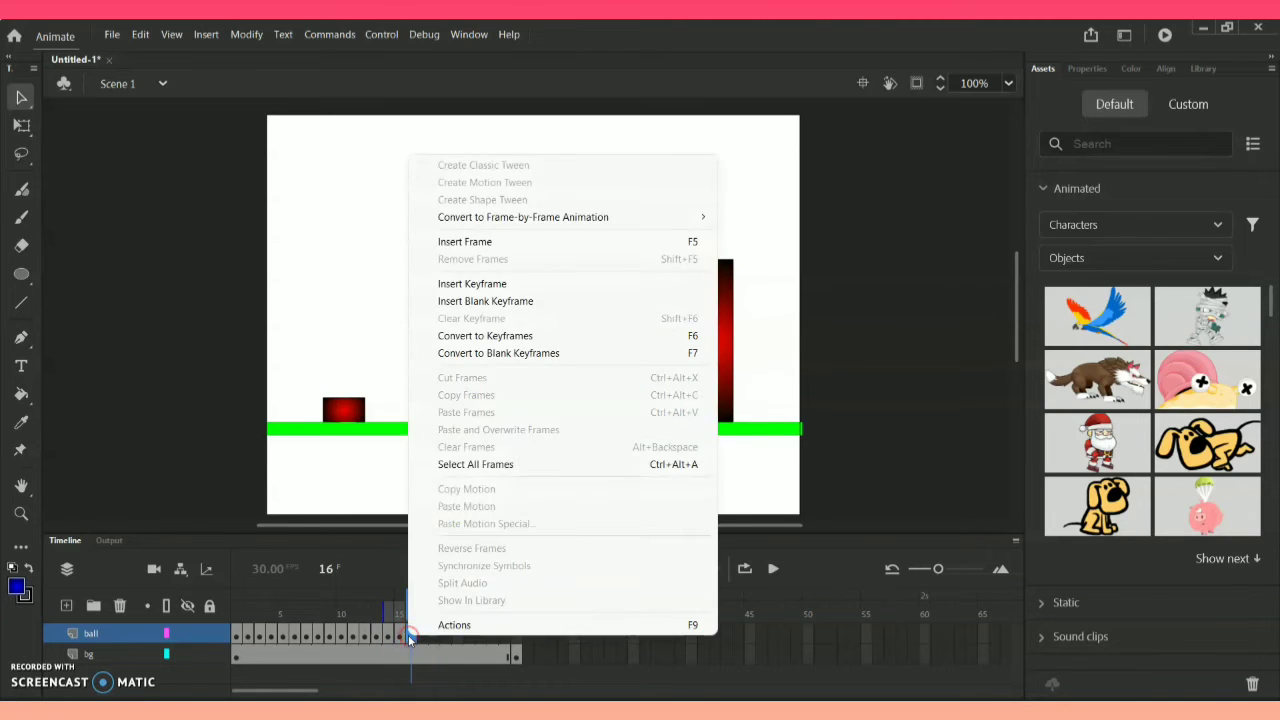
pyautogui.click(520, 301)
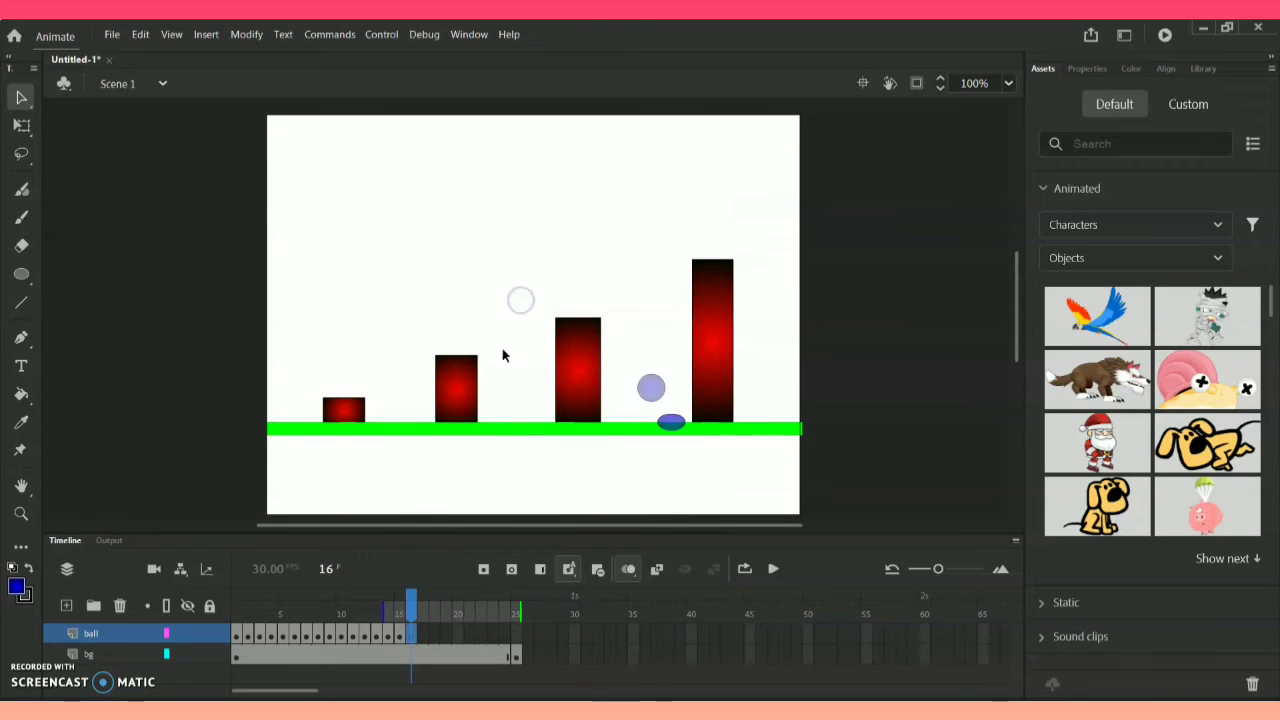
pyautogui.hotkey('ctrl', 'v')
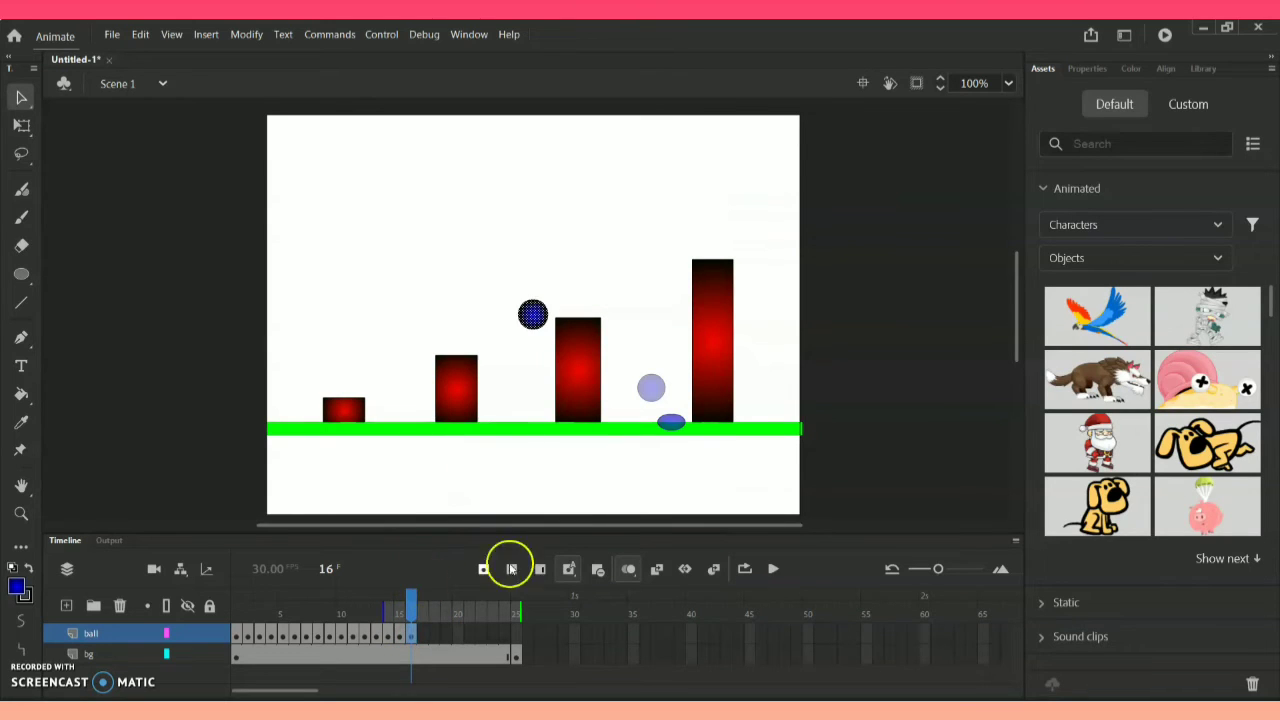
pyautogui.moveTo(531, 317); pyautogui.dragTo(670, 341)
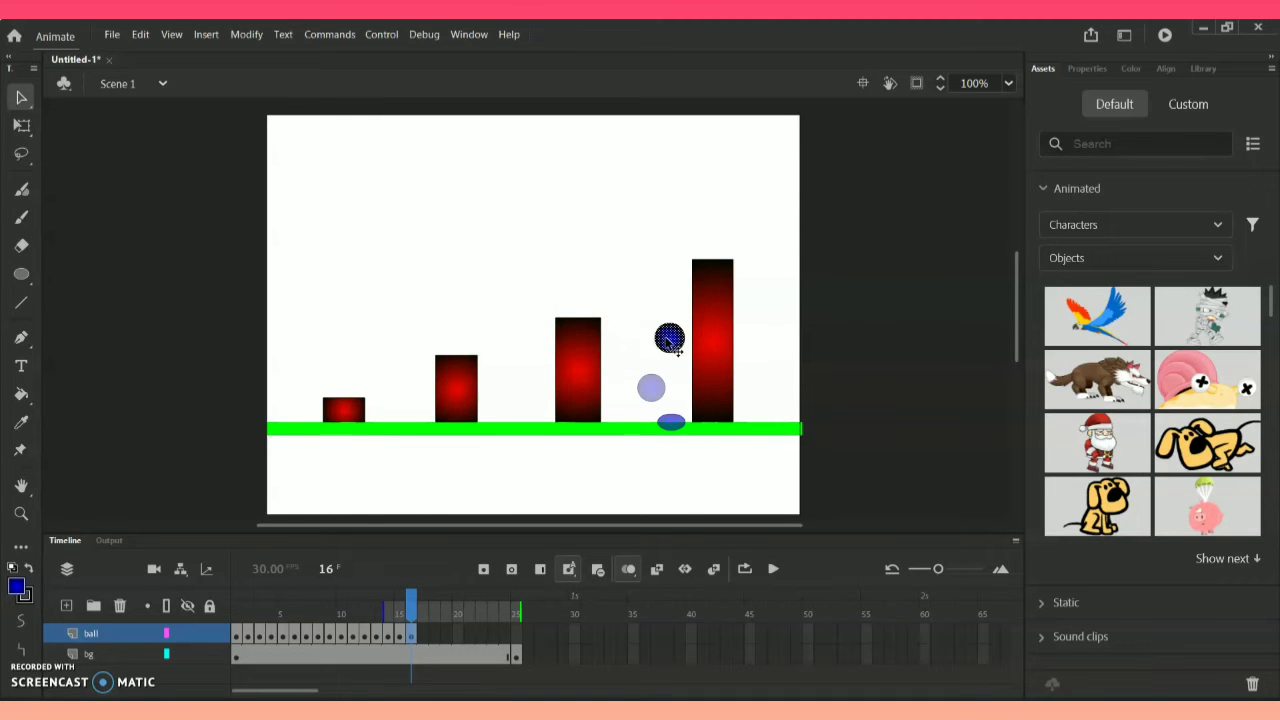
# - Rewind to the first frame and play the animation to preview the ball's bounce
pyautogui.click(389, 660)
pyautogui.moveTo(410, 598); pyautogui.dragTo(216, 606)
pyautogui.press('Return')
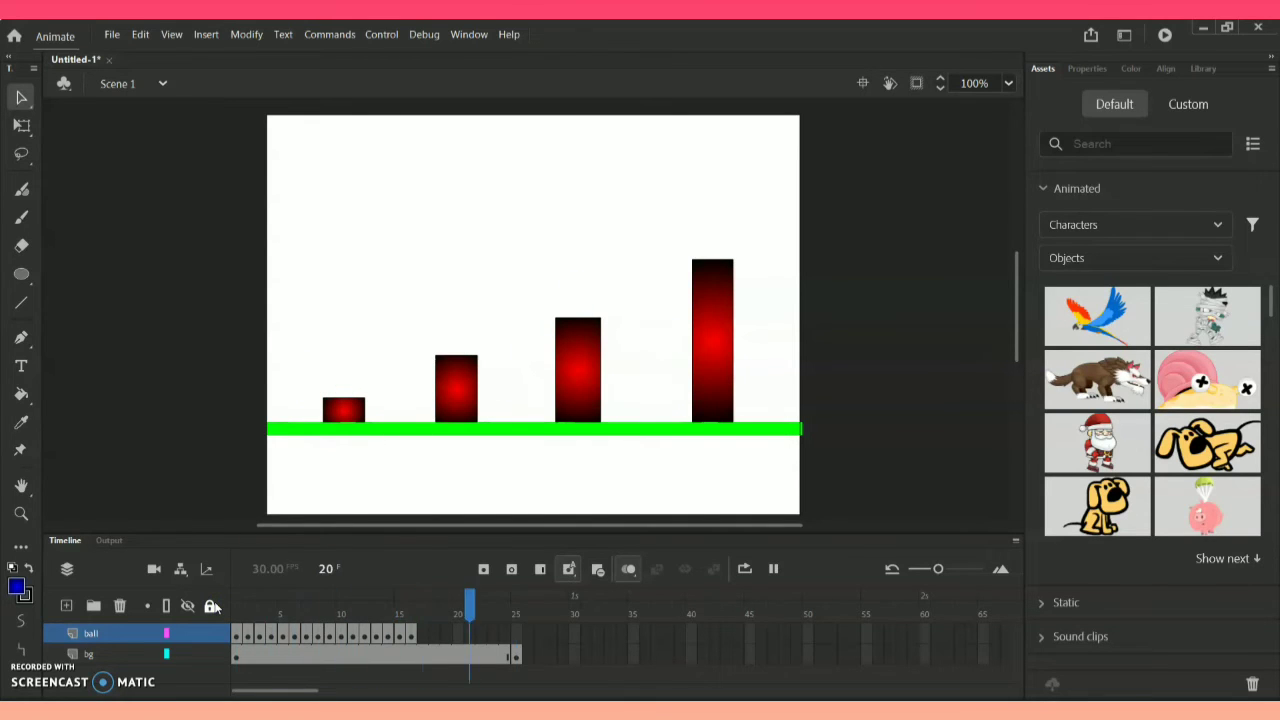
pyautogui.press('Return')
pyautogui.press('Return')
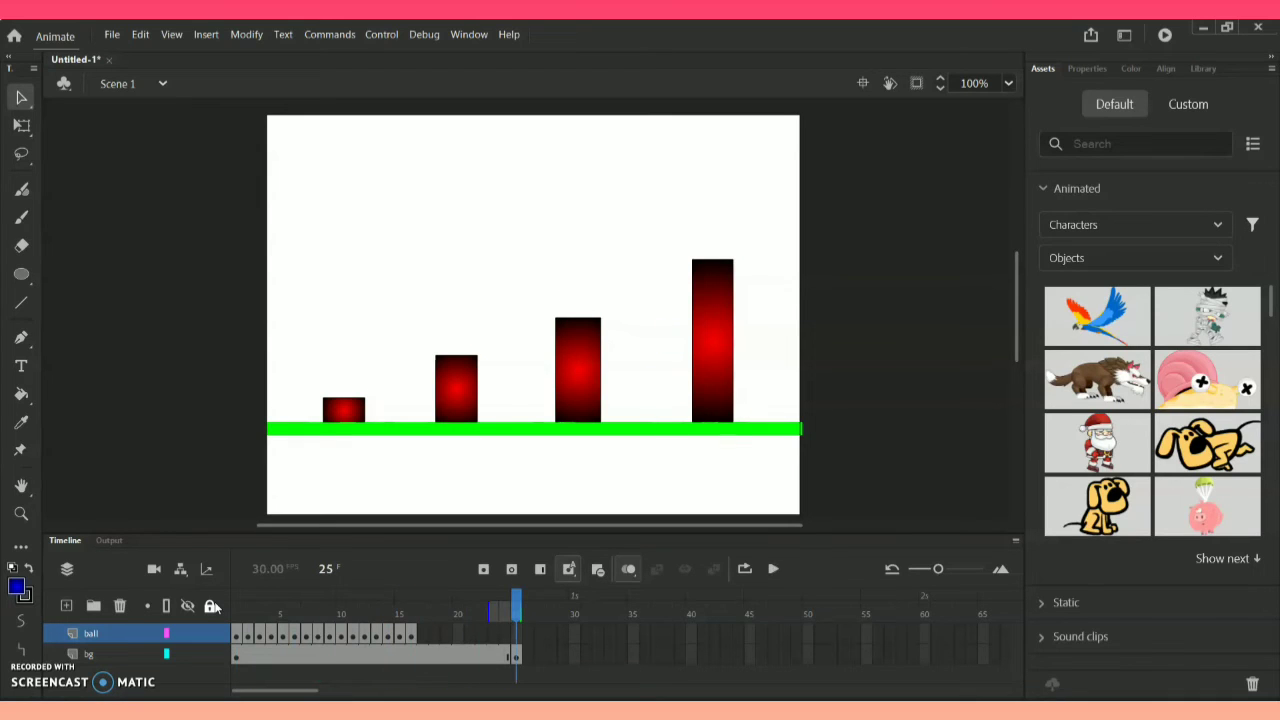
# - Shift the ball layer's keyframes along the timeline so the second pose starts at frame 5 and the third at frame 8
pyautogui.moveTo(240, 634); pyautogui.dragTo(409, 631)
pyautogui.click(271, 645)
pyautogui.moveTo(271, 645); pyautogui.dragTo(444, 639)
pyautogui.click(284, 636)
pyautogui.click(289, 650)
pyautogui.moveTo(318, 636)
pyautogui.mouseDown()
pyautogui.moveTo(296, 643)
pyautogui.moveTo(332, 640)
pyautogui.mouseUp()
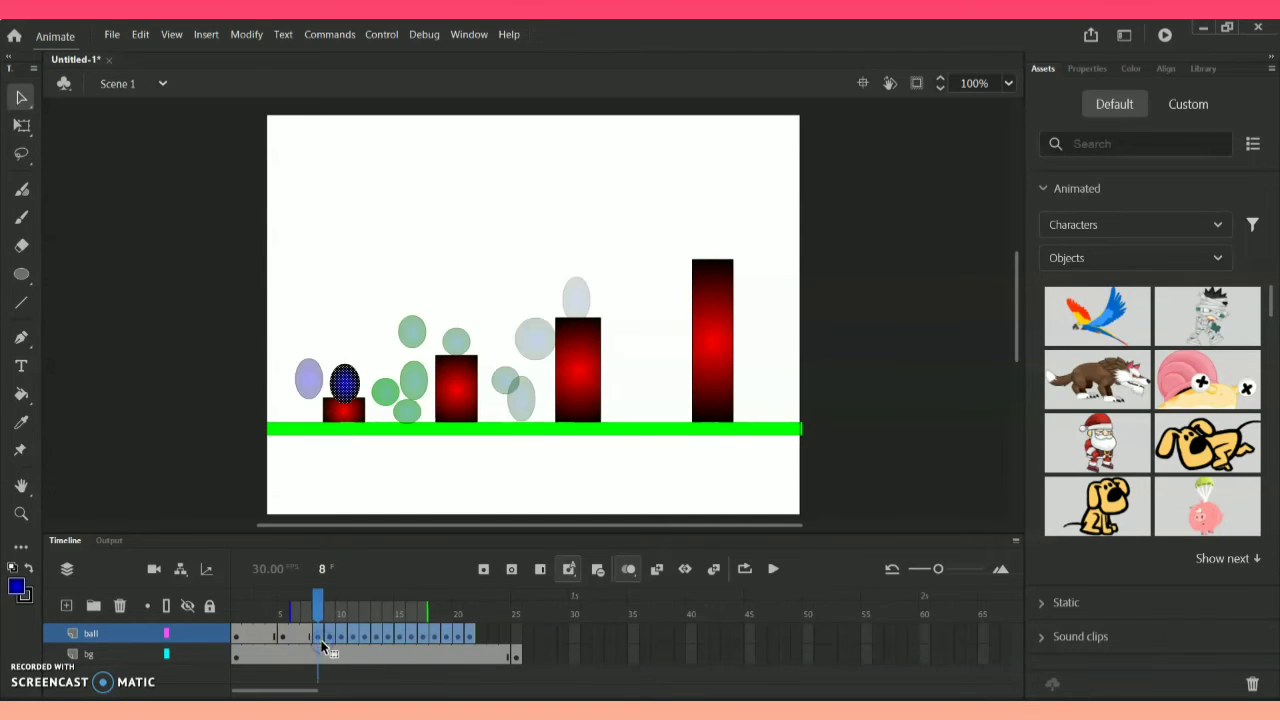
# - Shift the following ball keyframes so the fourth pose starts at frame 12, the fifth at frame 15 and the sixth at frame 18
pyautogui.click(332, 640)
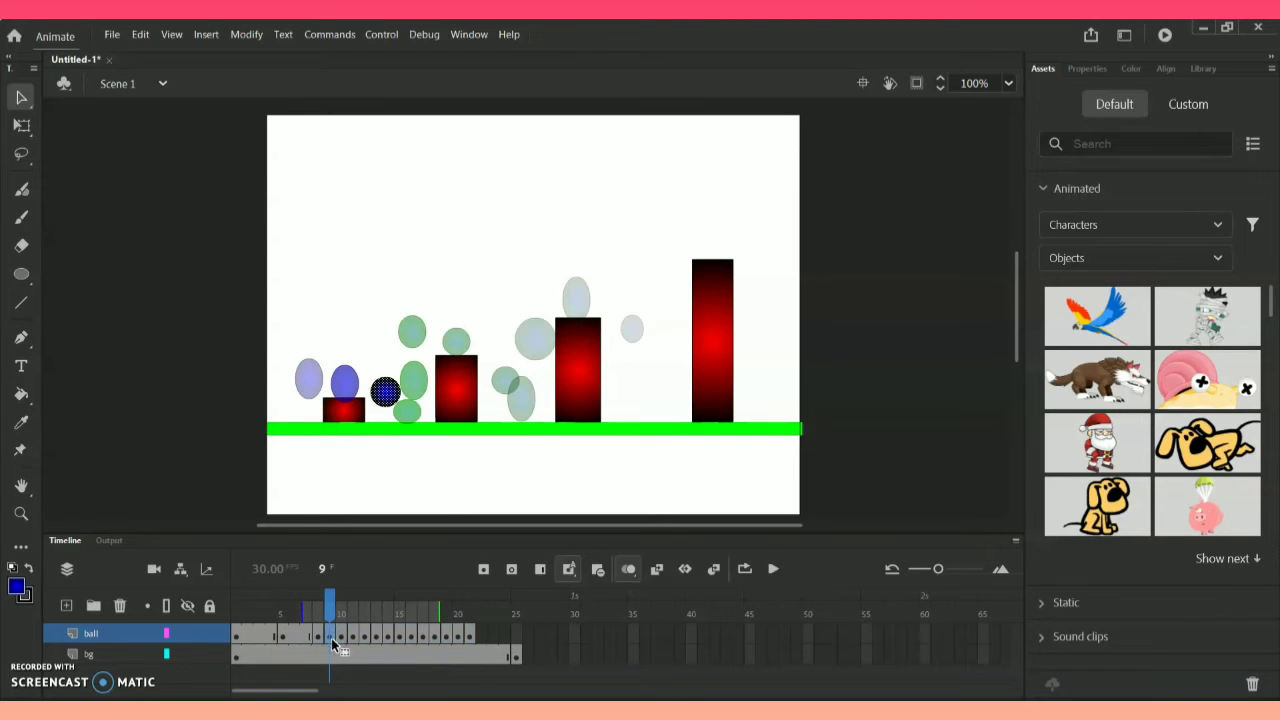
pyautogui.moveTo(449, 637); pyautogui.dragTo(500, 640)
pyautogui.click(388, 649)
pyautogui.moveTo(408, 643)
pyautogui.mouseDown()
pyautogui.moveTo(377, 636)
pyautogui.moveTo(396, 636)
pyautogui.mouseUp()
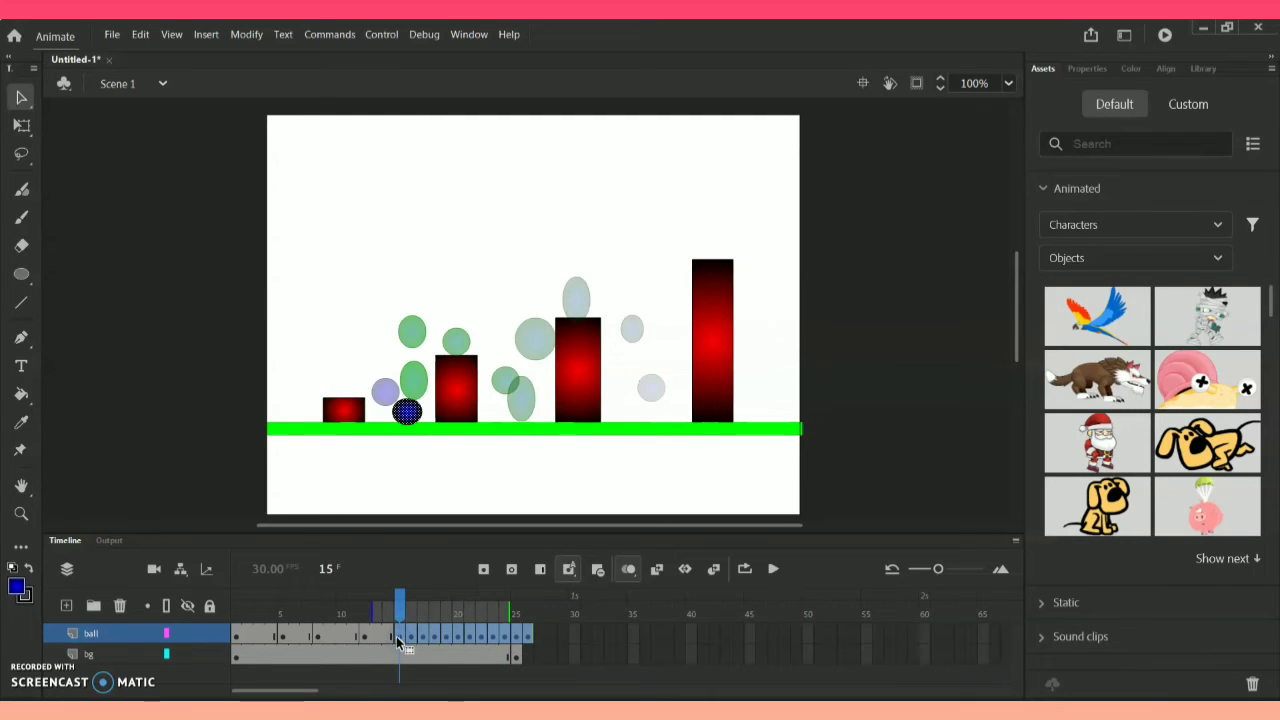
pyautogui.click(411, 655)
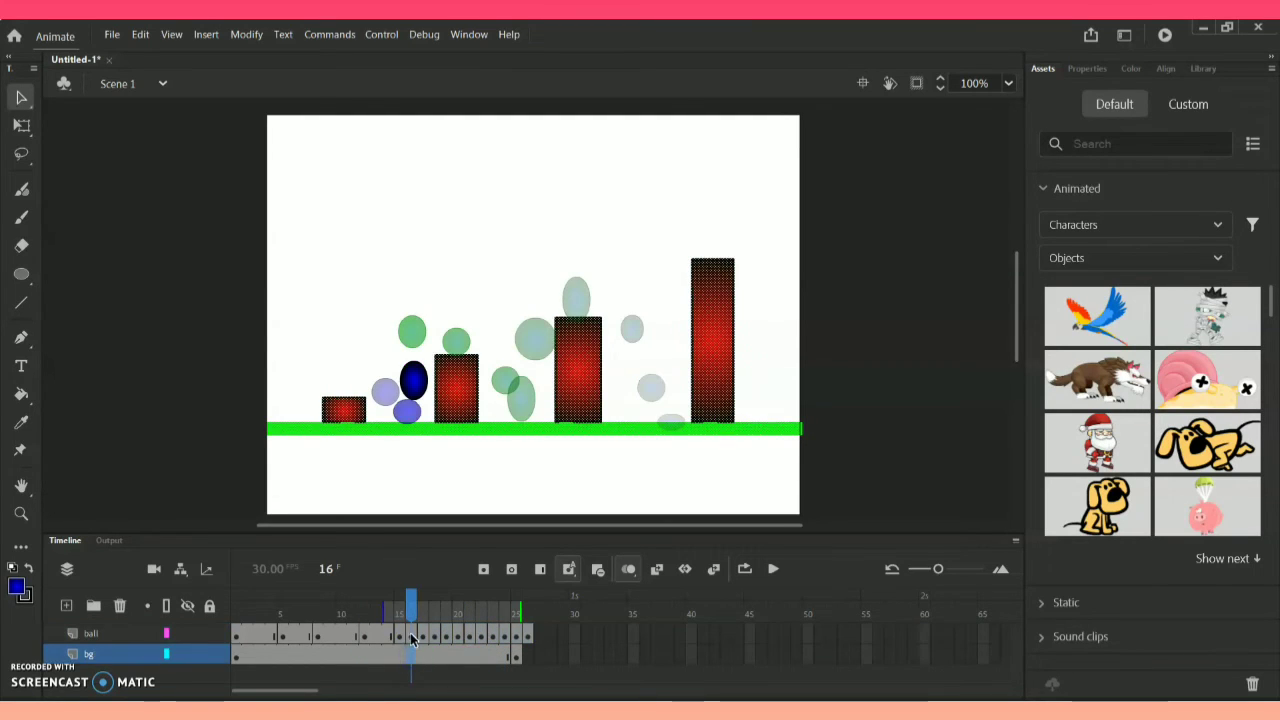
pyautogui.moveTo(410, 632); pyautogui.dragTo(443, 644)
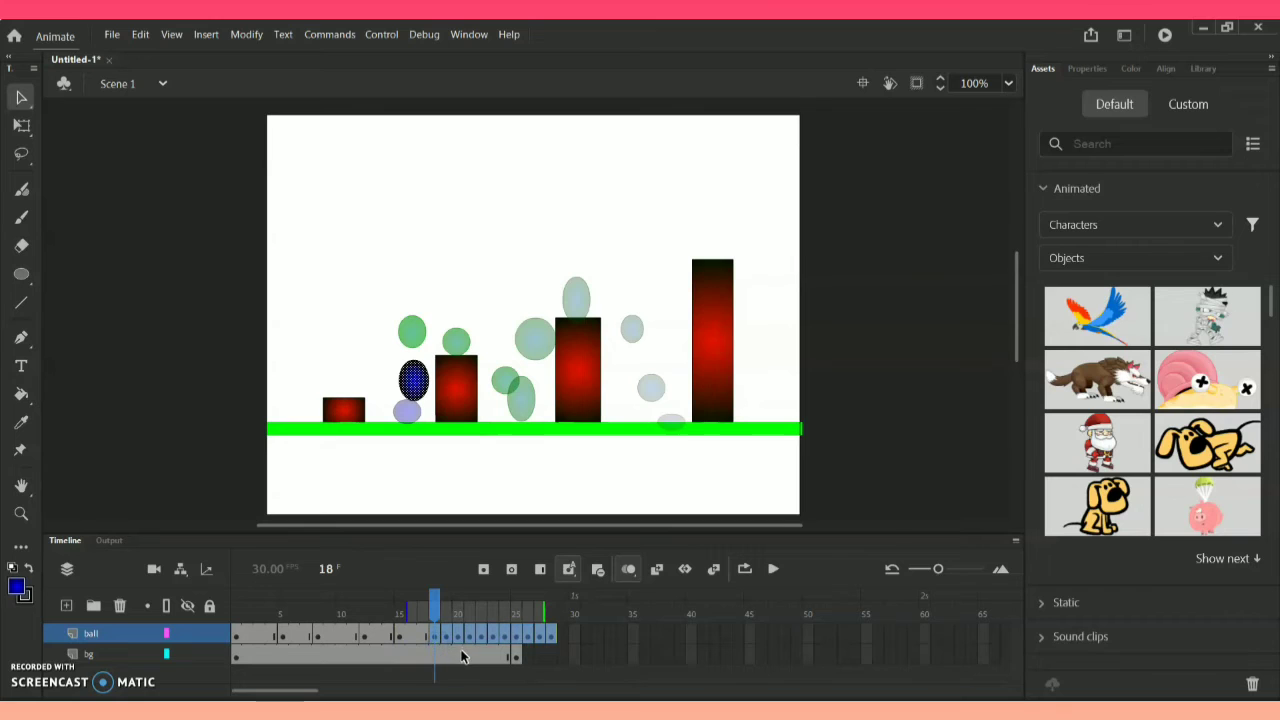
# - Shift the following ball keyframes so the seventh pose starts at frame 22 and the eighth at frame 24
pyautogui.click(460, 654)
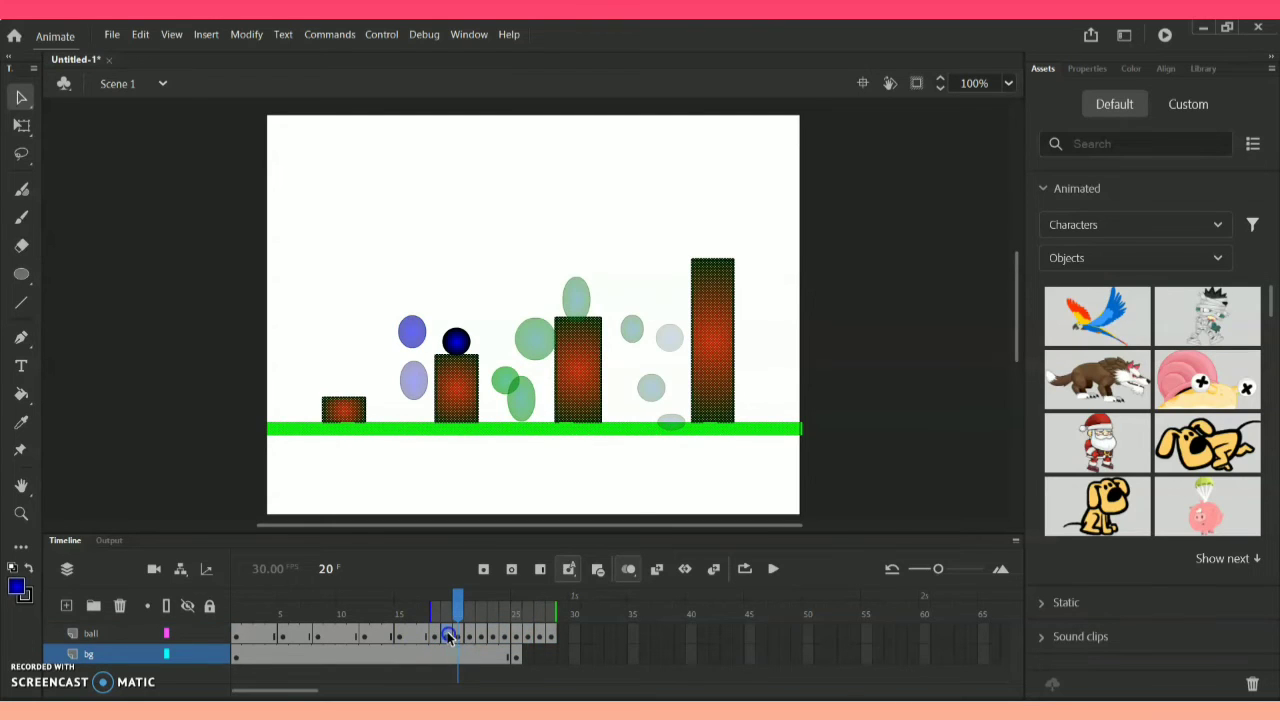
pyautogui.moveTo(449, 637); pyautogui.dragTo(546, 634)
pyautogui.click(457, 641)
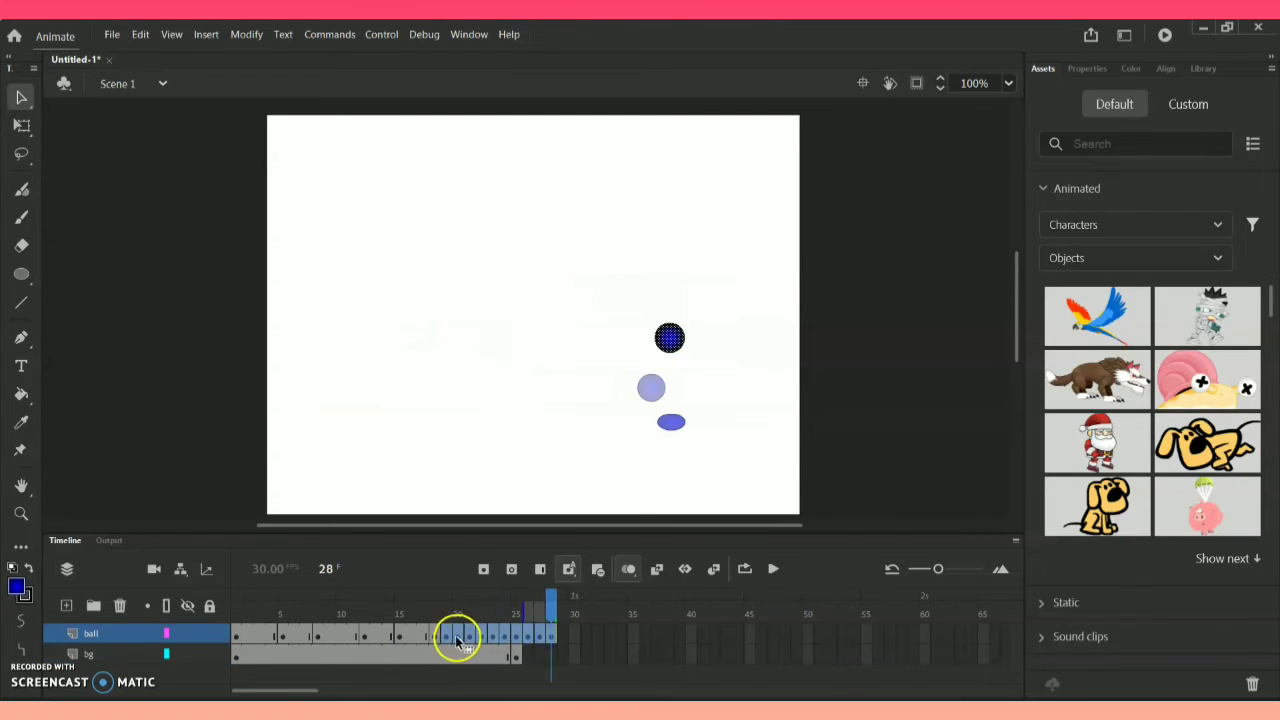
pyautogui.moveTo(449, 638); pyautogui.dragTo(486, 638)
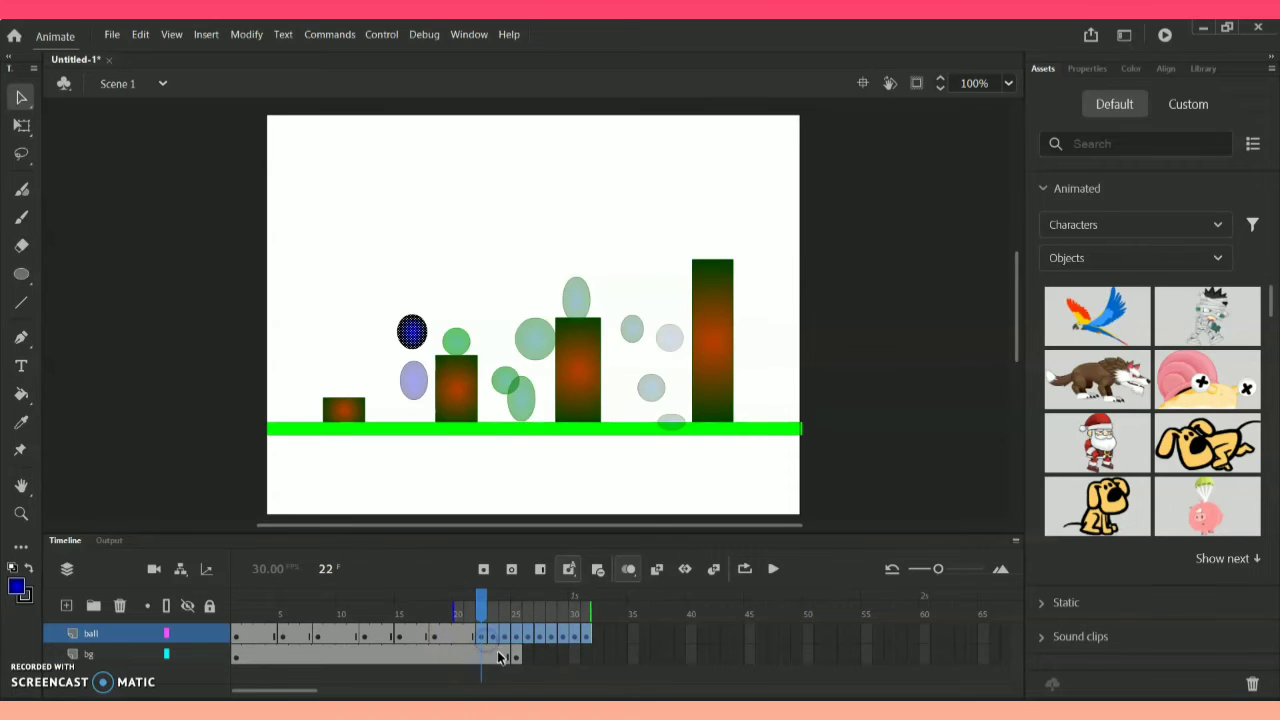
pyautogui.click(501, 656)
pyautogui.moveTo(494, 631)
pyautogui.mouseDown()
pyautogui.moveTo(586, 634)
pyautogui.moveTo(509, 634)
pyautogui.mouseUp()
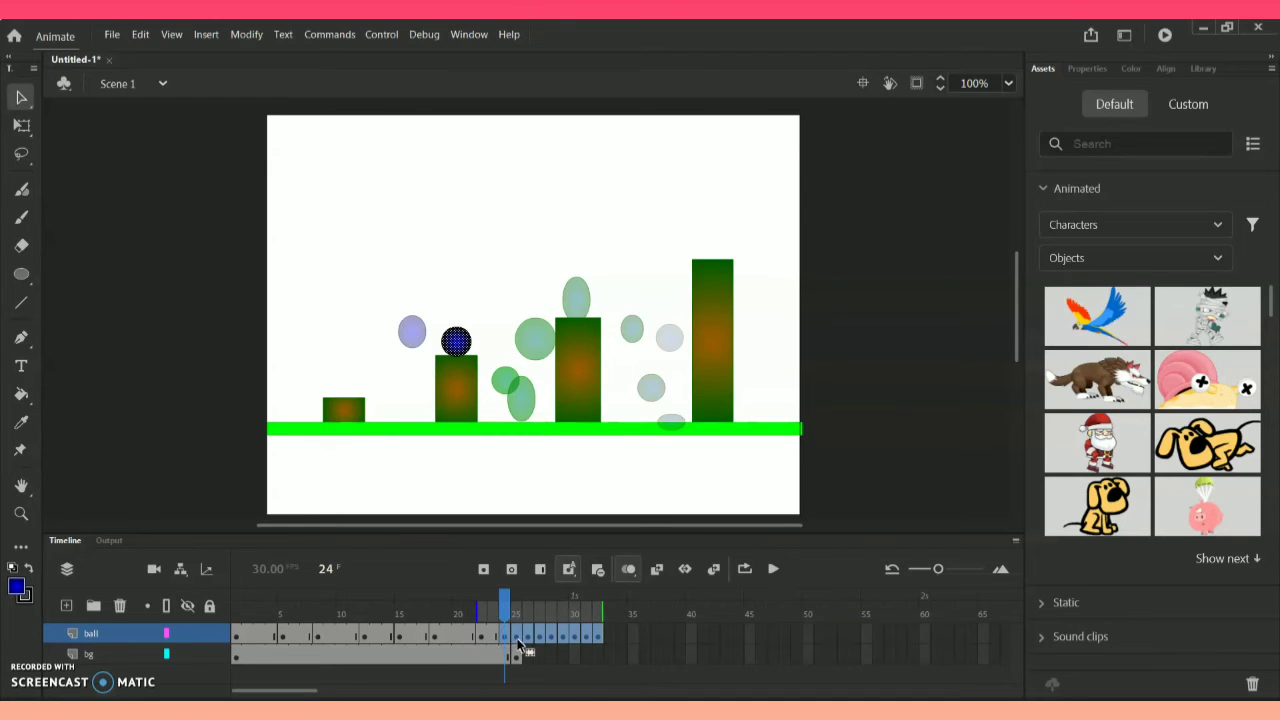
# - Shift the following ball keyframes so the ninth pose starts at frame 27 and the tenth at frame 31, undoing the shift to frame 33
pyautogui.click(517, 640)
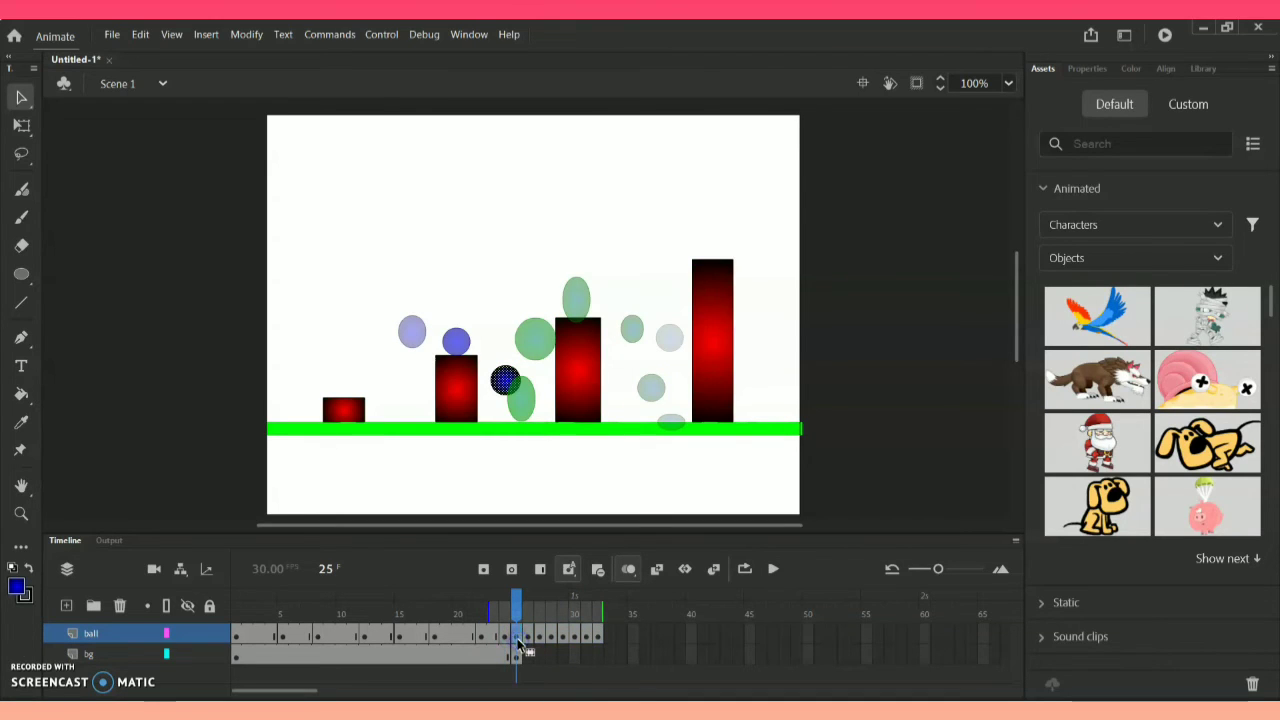
pyautogui.moveTo(609, 638)
pyautogui.mouseDown()
pyautogui.moveTo(517, 640)
pyautogui.moveTo(656, 638)
pyautogui.moveTo(574, 638)
pyautogui.moveTo(620, 645)
pyautogui.mouseUp()
pyautogui.click(619, 638)
pyautogui.click(590, 636)
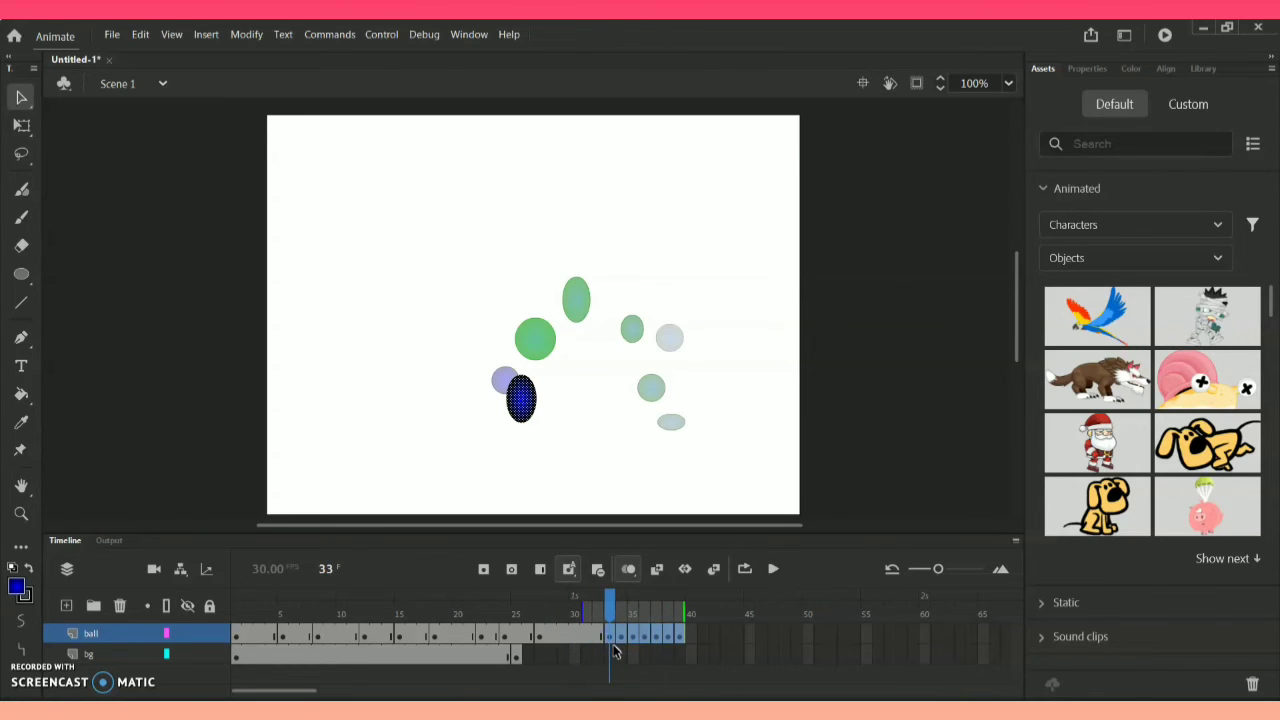
pyautogui.hotkey('ctrl', 'z')
pyautogui.click(600, 648)
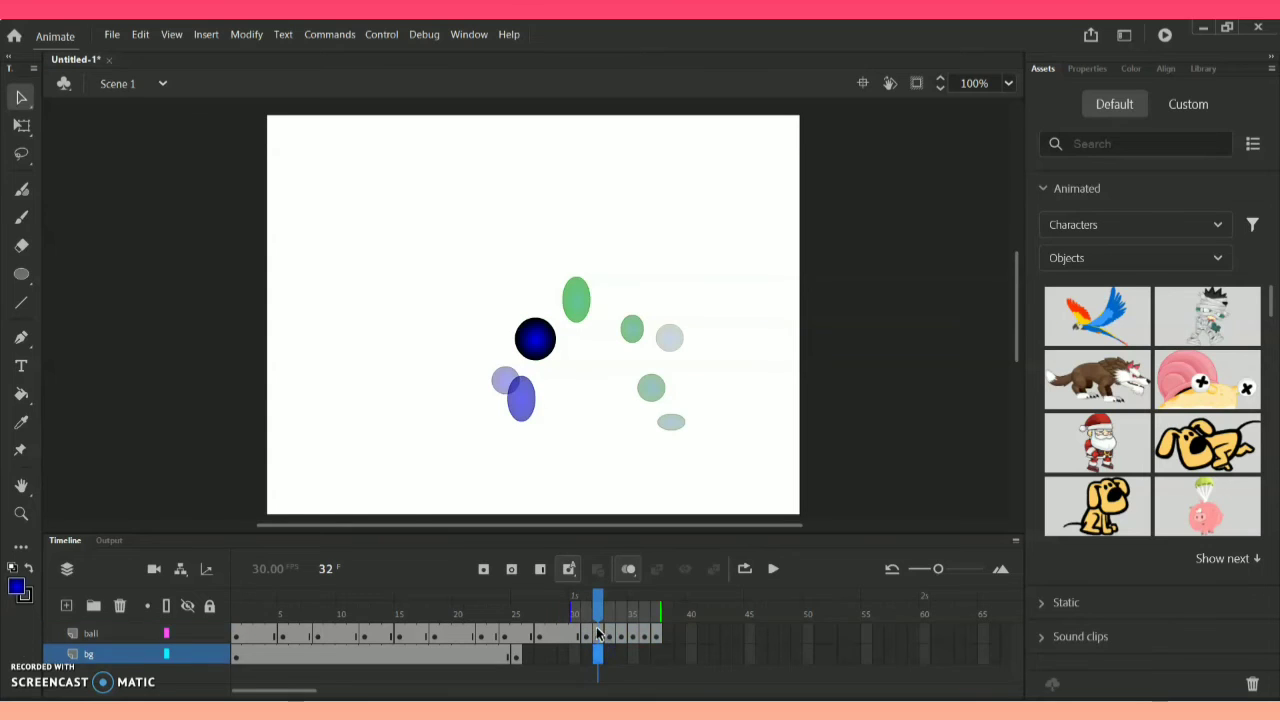
# - Shift the following ball keyframes so the eleventh pose starts at frame 34, the twelfth at frame 36 and the thirteenth at frame 39
pyautogui.press('Return')
pyautogui.moveTo(600, 636); pyautogui.dragTo(616, 635)
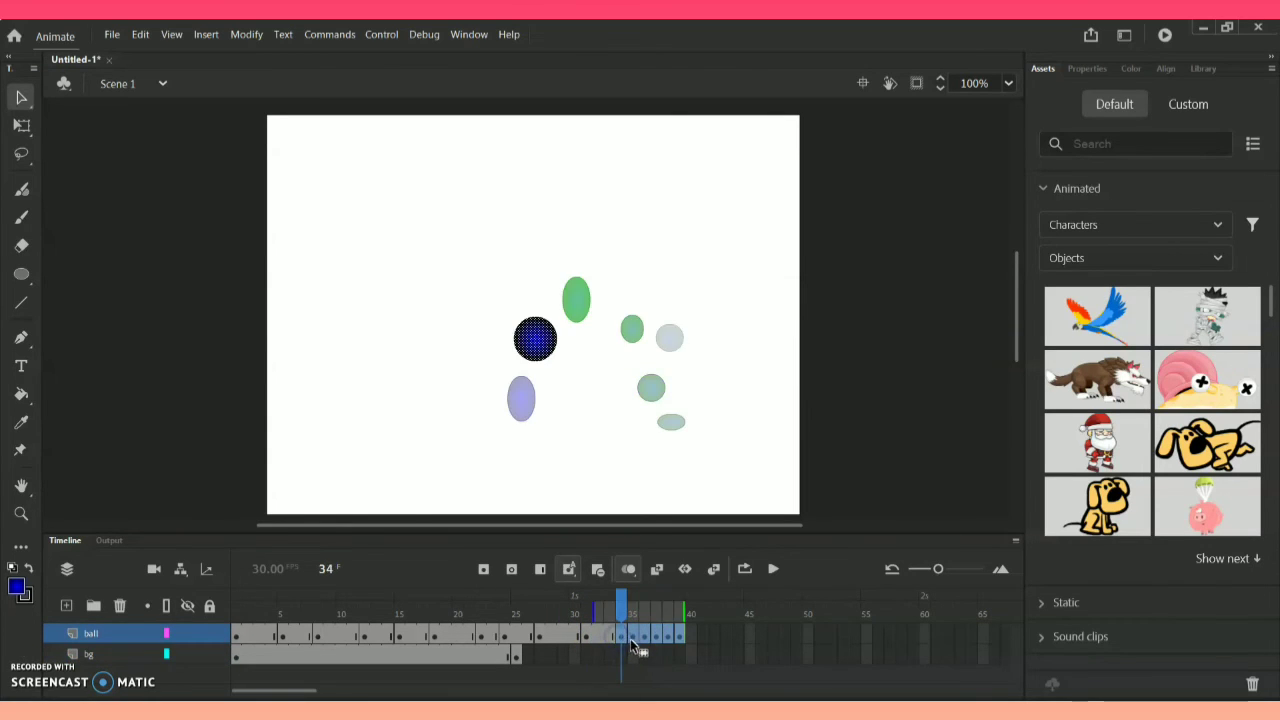
pyautogui.click(634, 641)
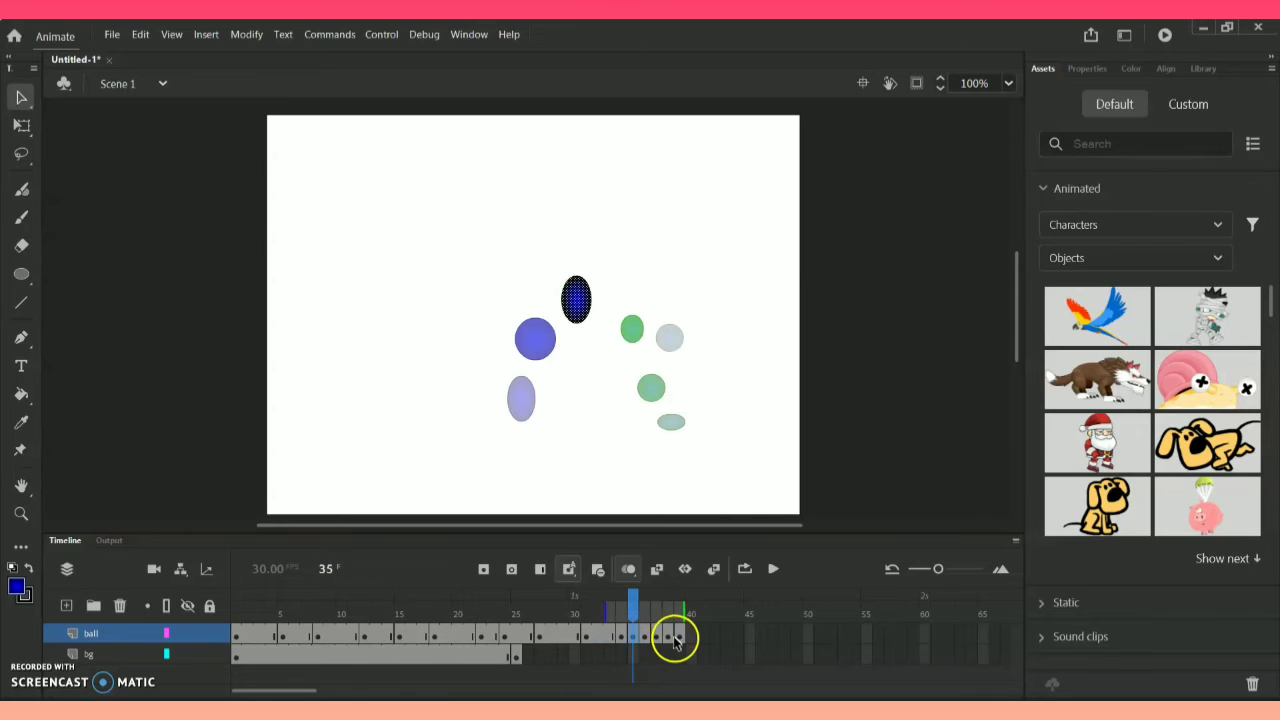
pyautogui.moveTo(679, 640)
pyautogui.mouseDown()
pyautogui.moveTo(629, 631)
pyautogui.moveTo(690, 637)
pyautogui.moveTo(706, 657)
pyautogui.moveTo(695, 640)
pyautogui.mouseUp()
pyautogui.click(659, 656)
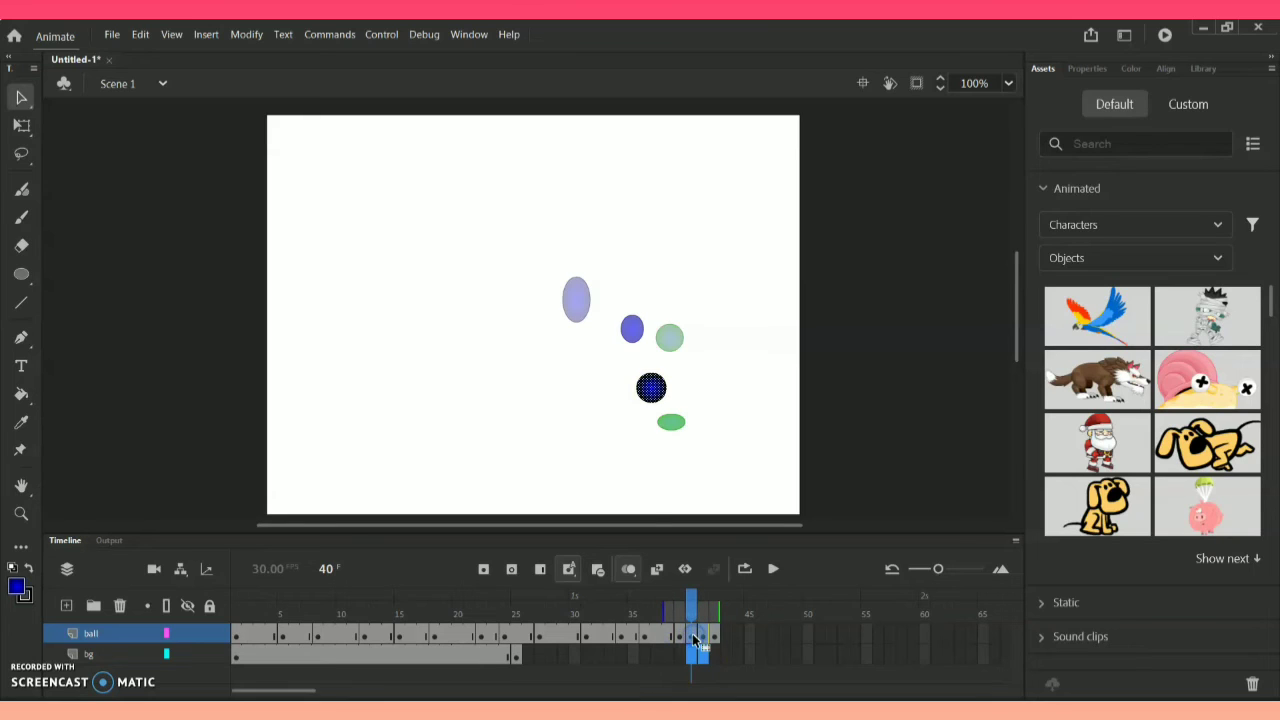
# - Move the round ball keyframe between the third and fourth blocks to frame 43 and the last ball keyframe to frame 46
pyautogui.click(697, 633)
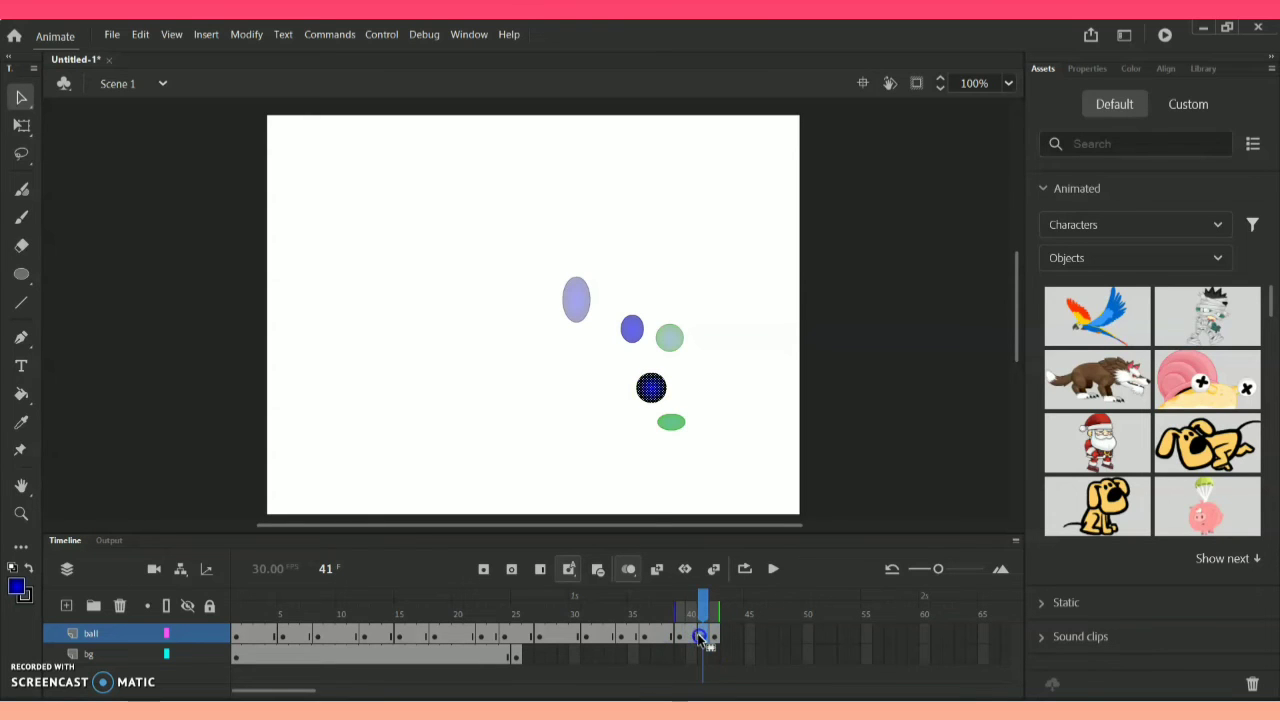
pyautogui.moveTo(714, 641)
pyautogui.mouseDown()
pyautogui.moveTo(699, 643)
pyautogui.moveTo(740, 637)
pyautogui.mouseUp()
pyautogui.click(746, 655)
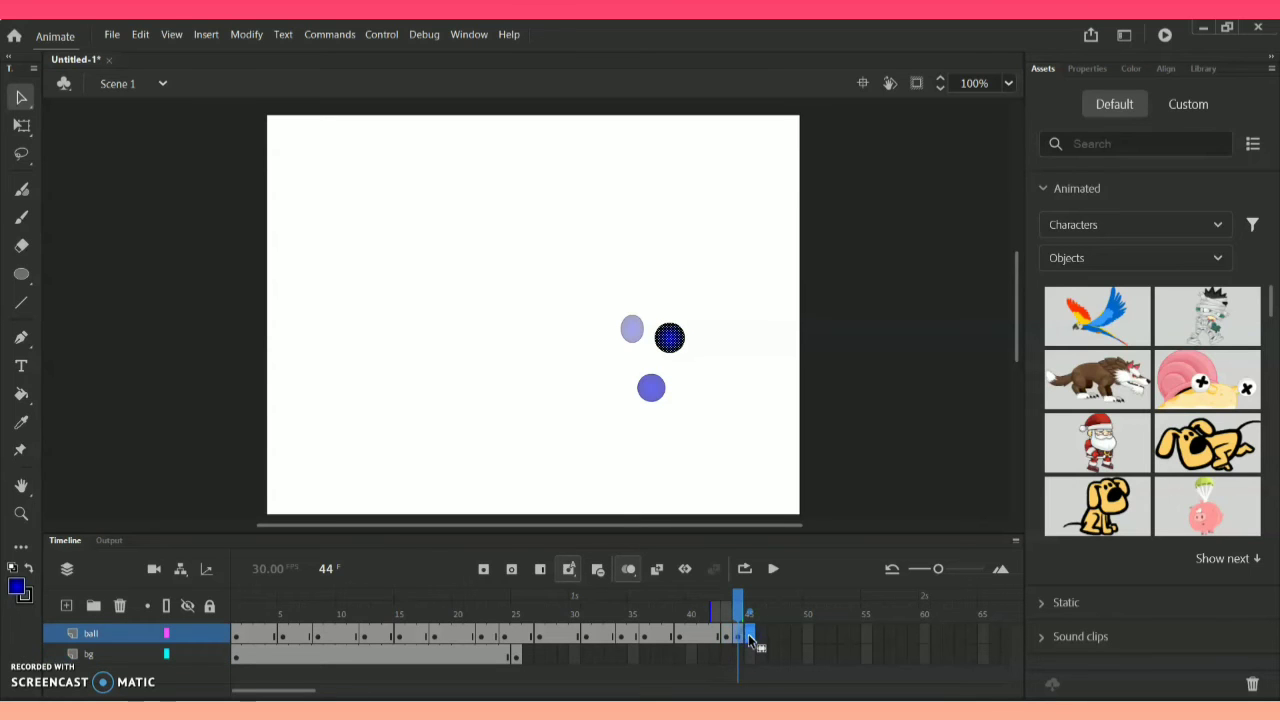
pyautogui.click(728, 654)
pyautogui.click(737, 636)
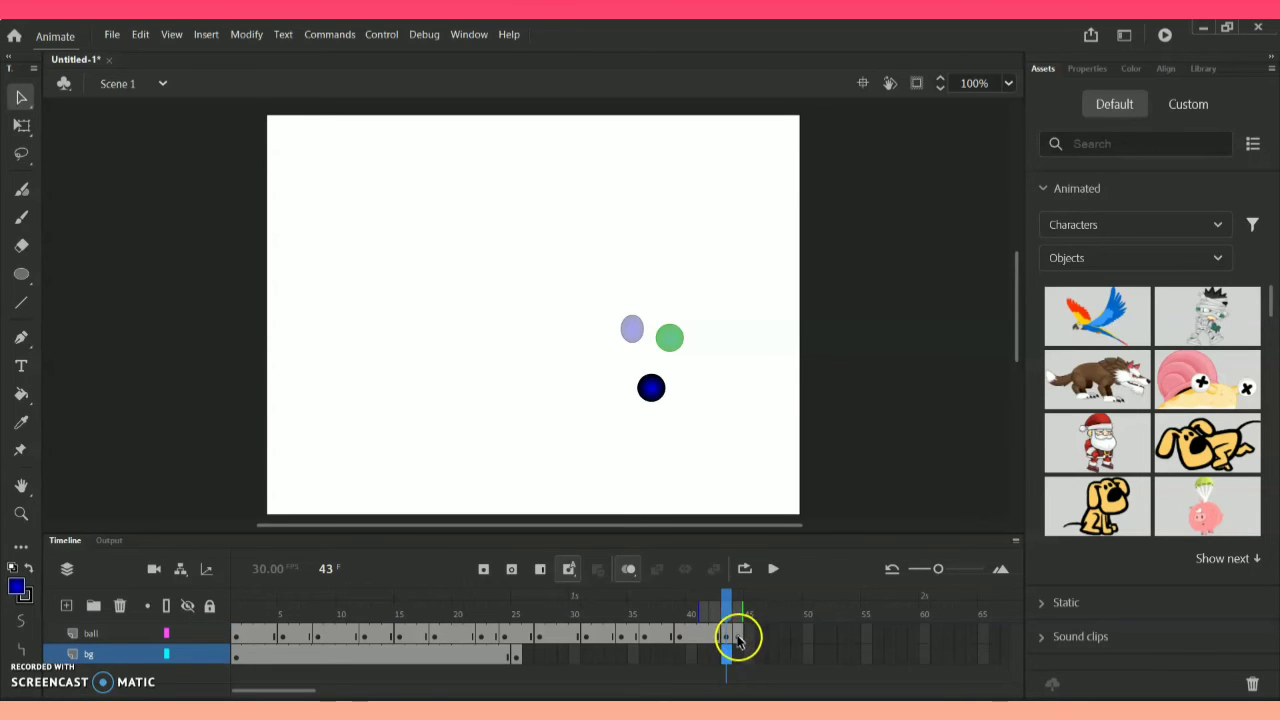
pyautogui.click(752, 635)
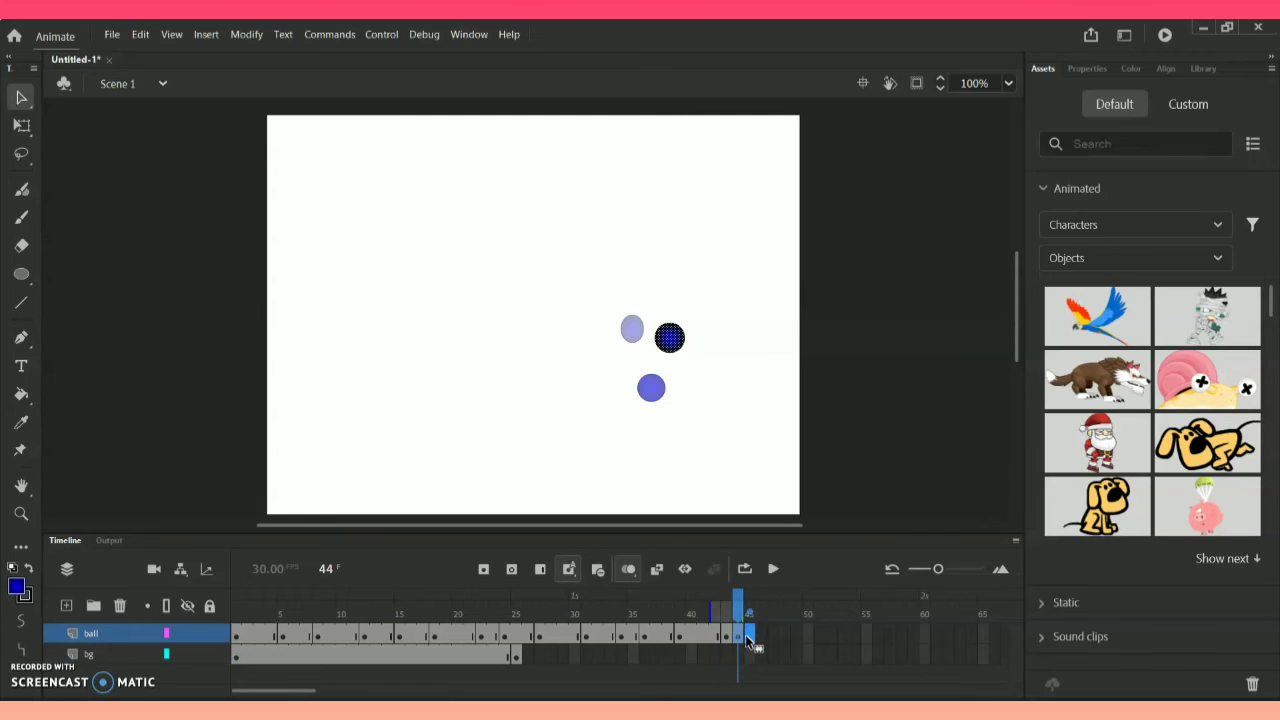
pyautogui.click(737, 634)
pyautogui.click(758, 633)
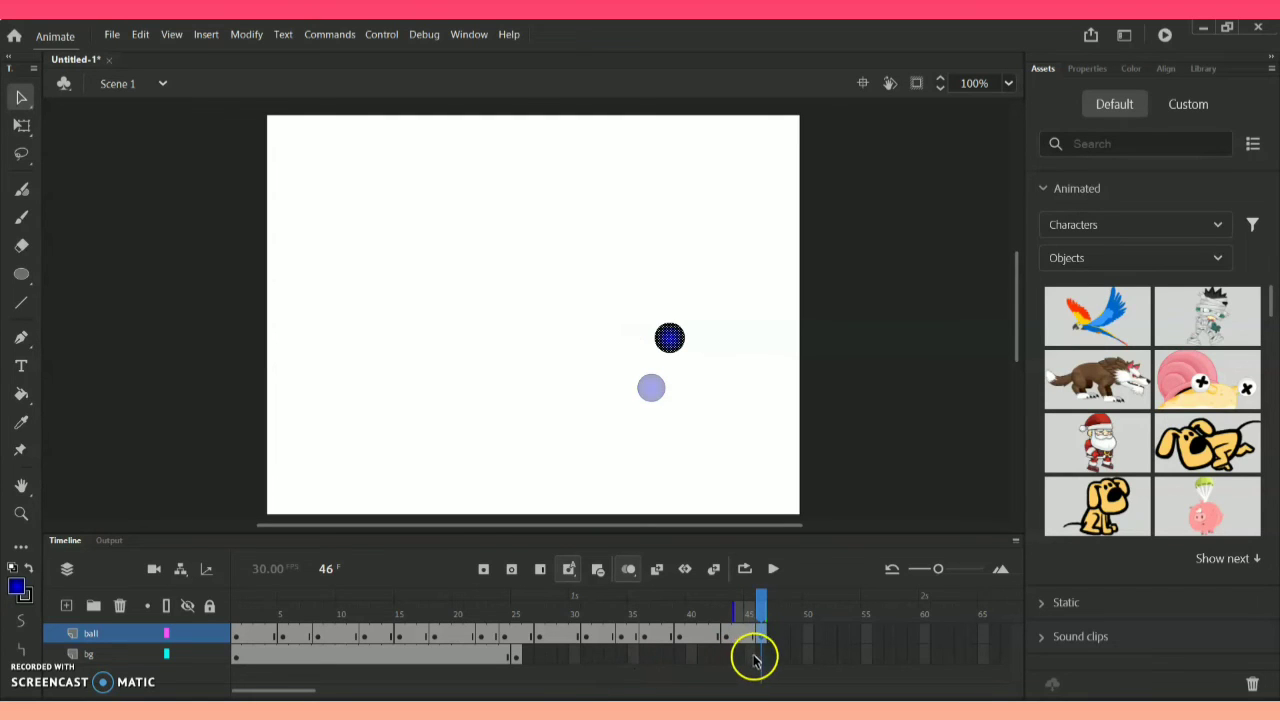
# - Extend the bg layer by moving its end keyframe from frame 25 to frame 46
pyautogui.click(517, 655)
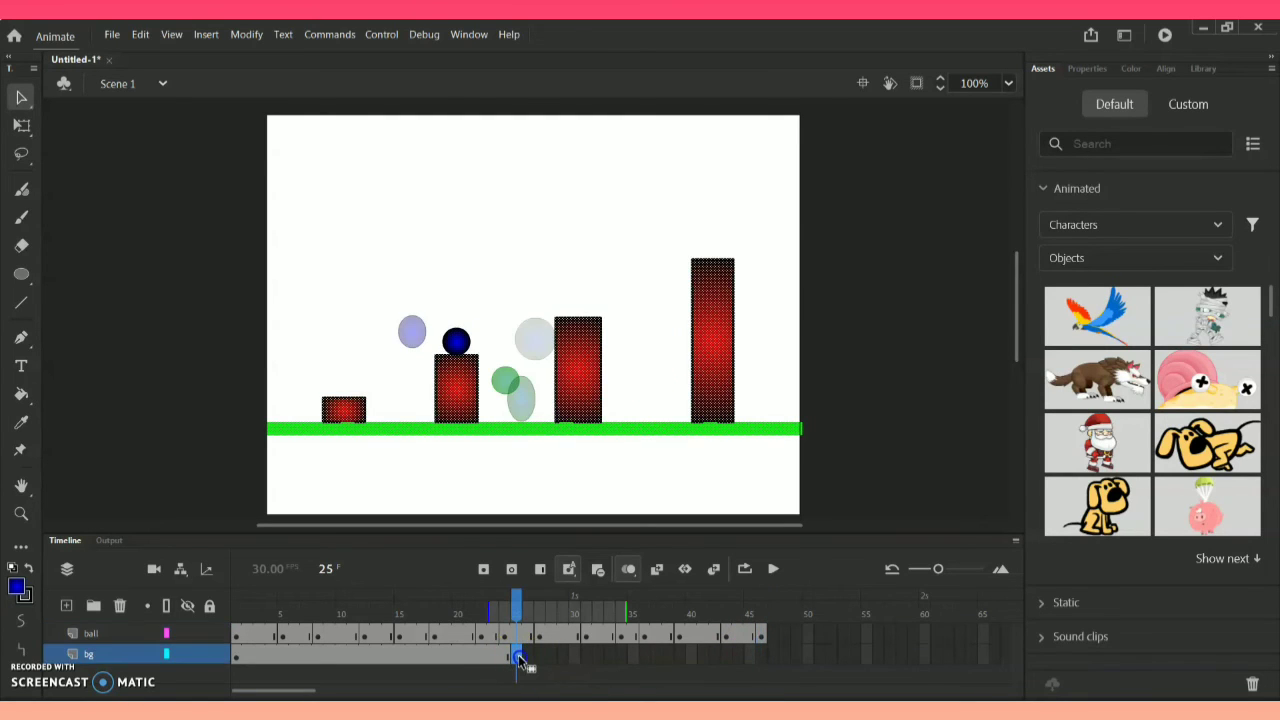
pyautogui.moveTo(518, 654); pyautogui.dragTo(756, 655)
# - Play the retimed animation to check the ball's bounce and return to frame 1
pyautogui.moveTo(763, 603); pyautogui.dragTo(405, 578)
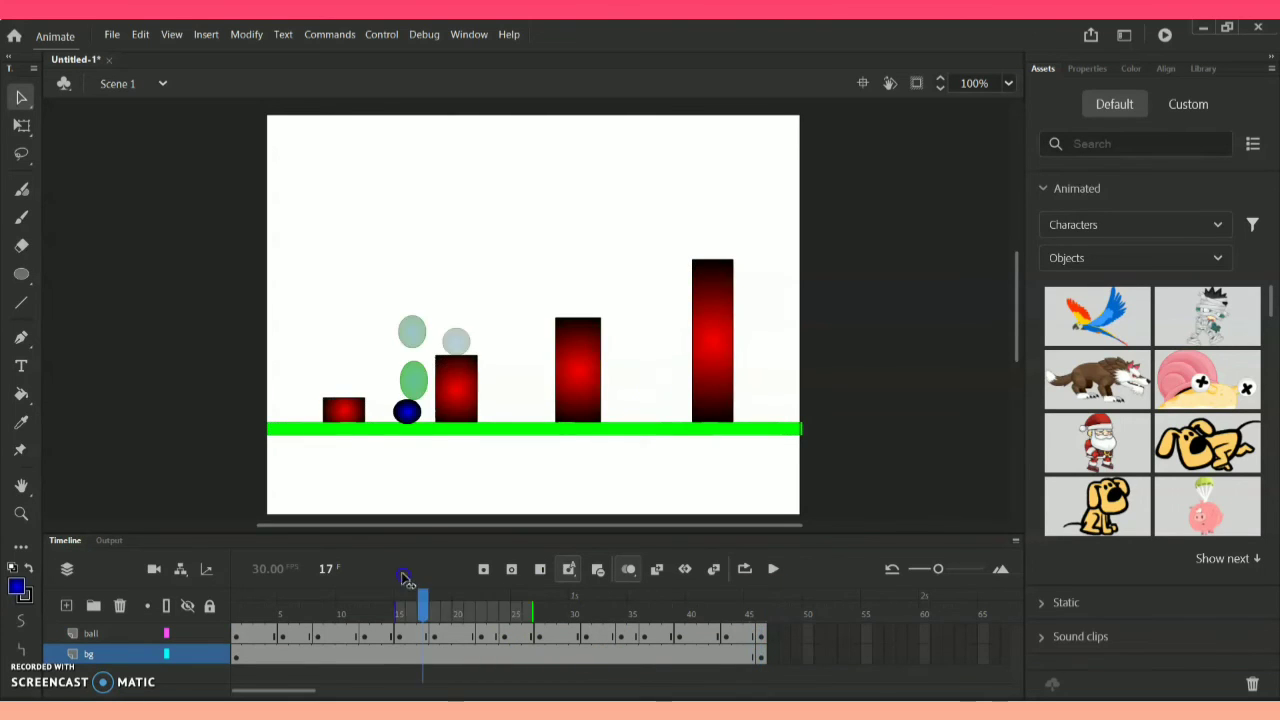
pyautogui.press('Return')
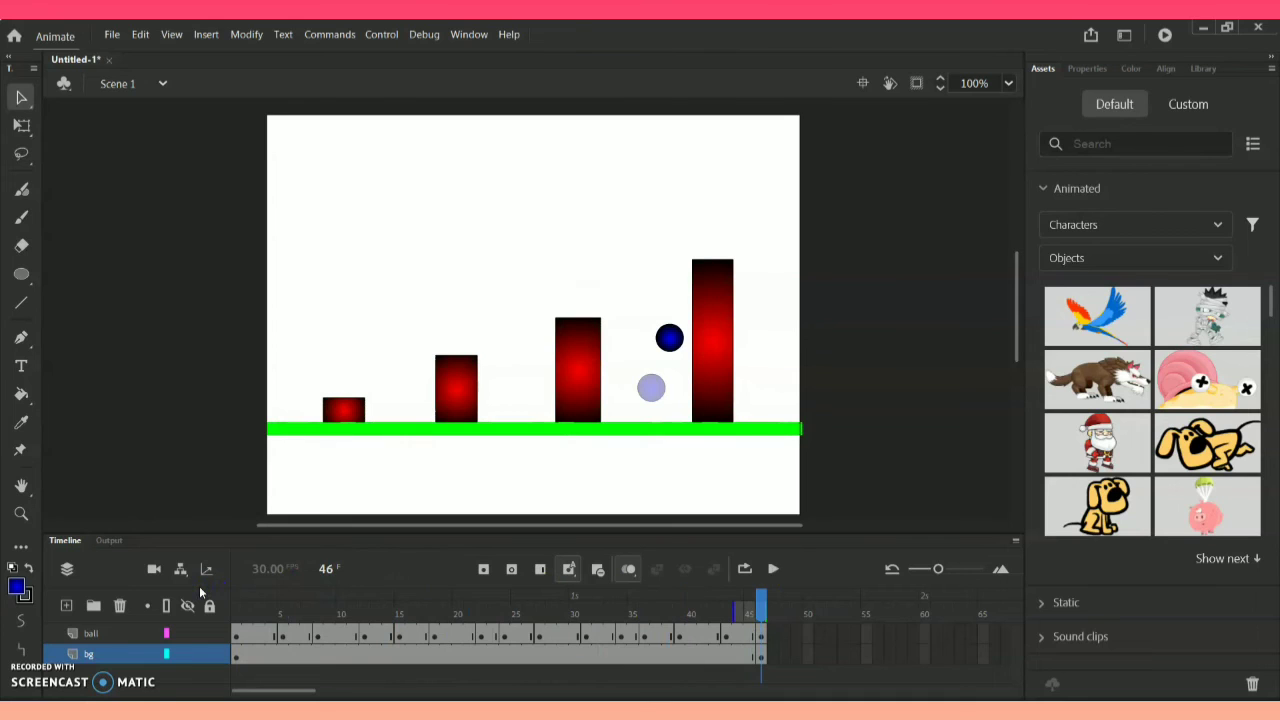
pyautogui.press('Return')
pyautogui.click(237, 612)
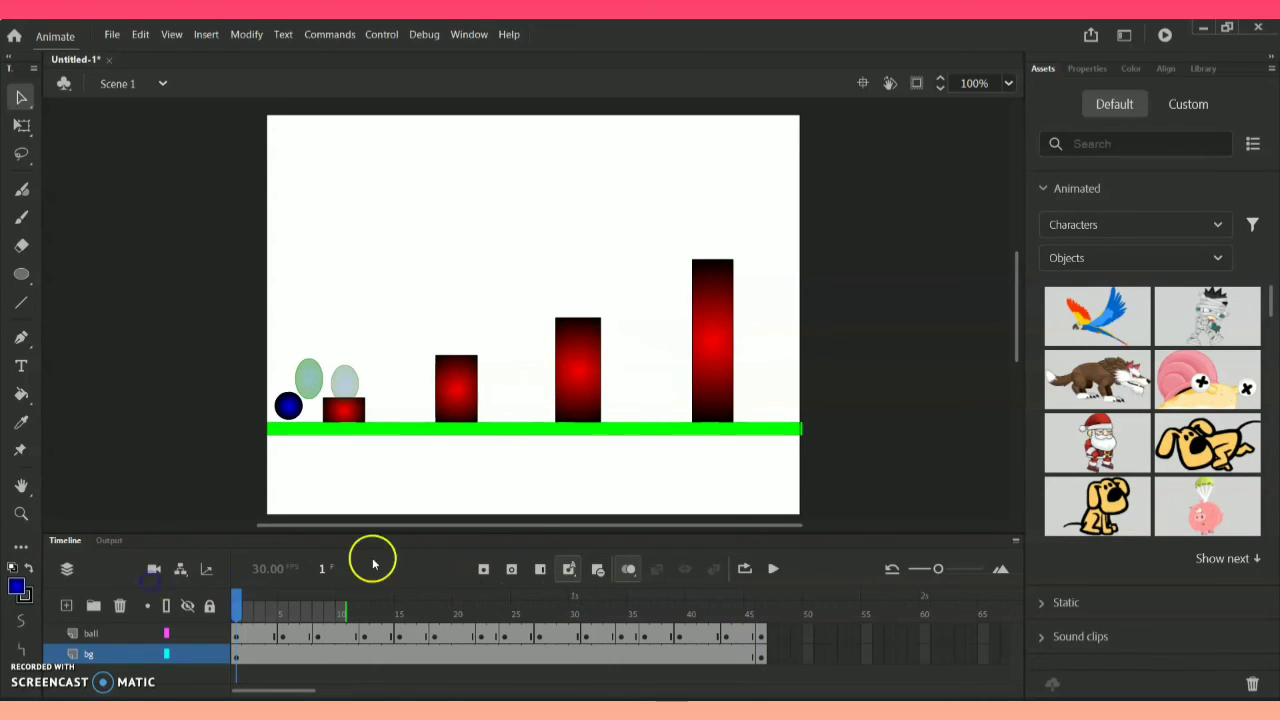
# - Turn off onion skinning and preview the animation on the timeline and as a test movie
pyautogui.click(626, 570)
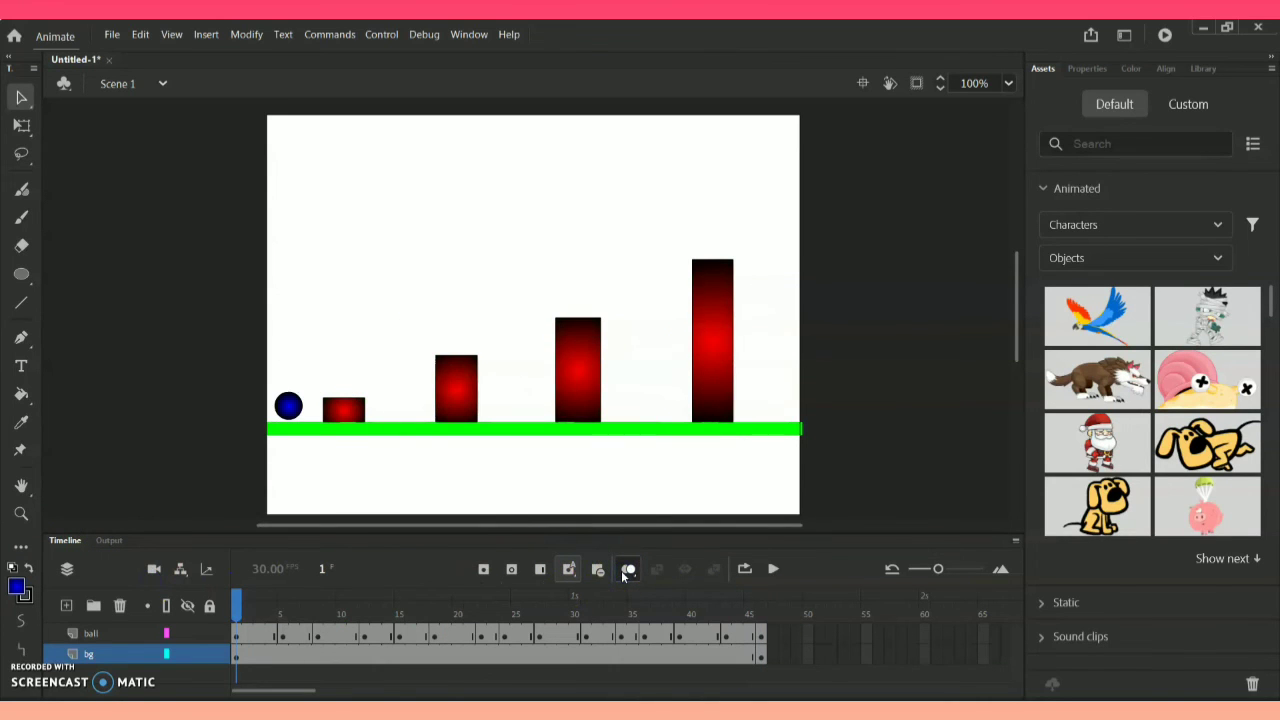
pyautogui.press('Return')
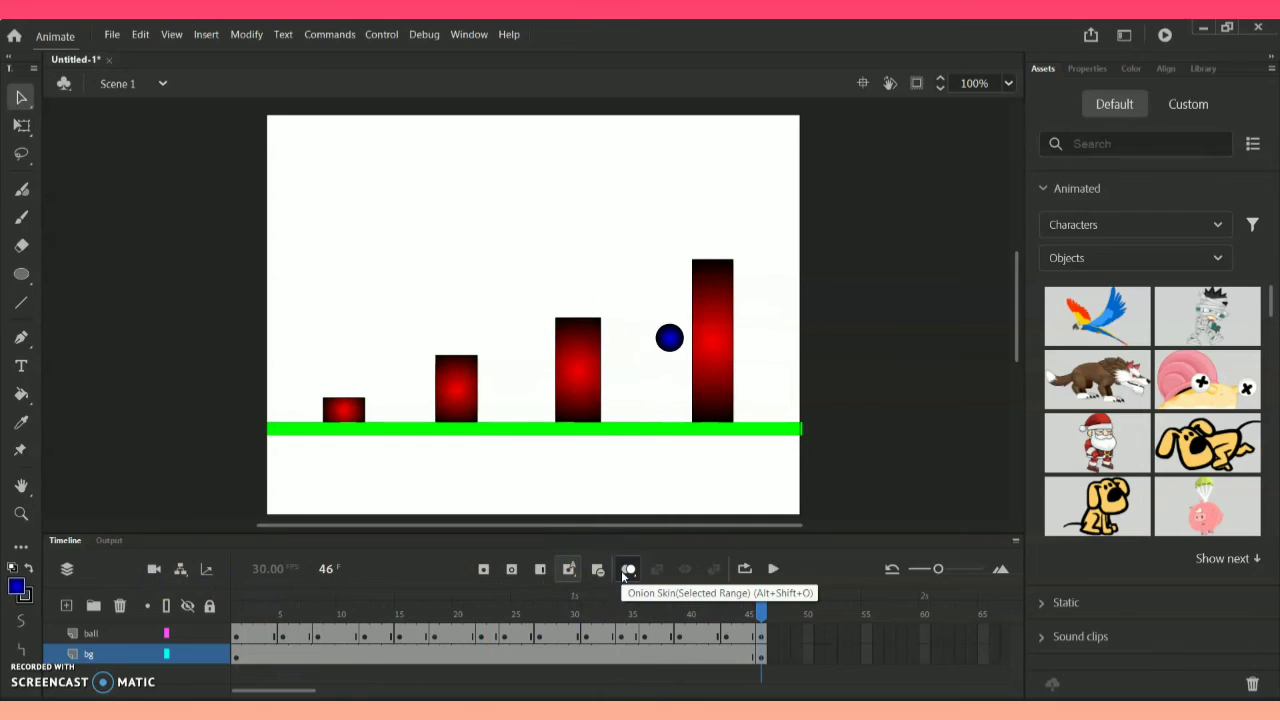
pyautogui.hotkey('ctrl', 'Return')
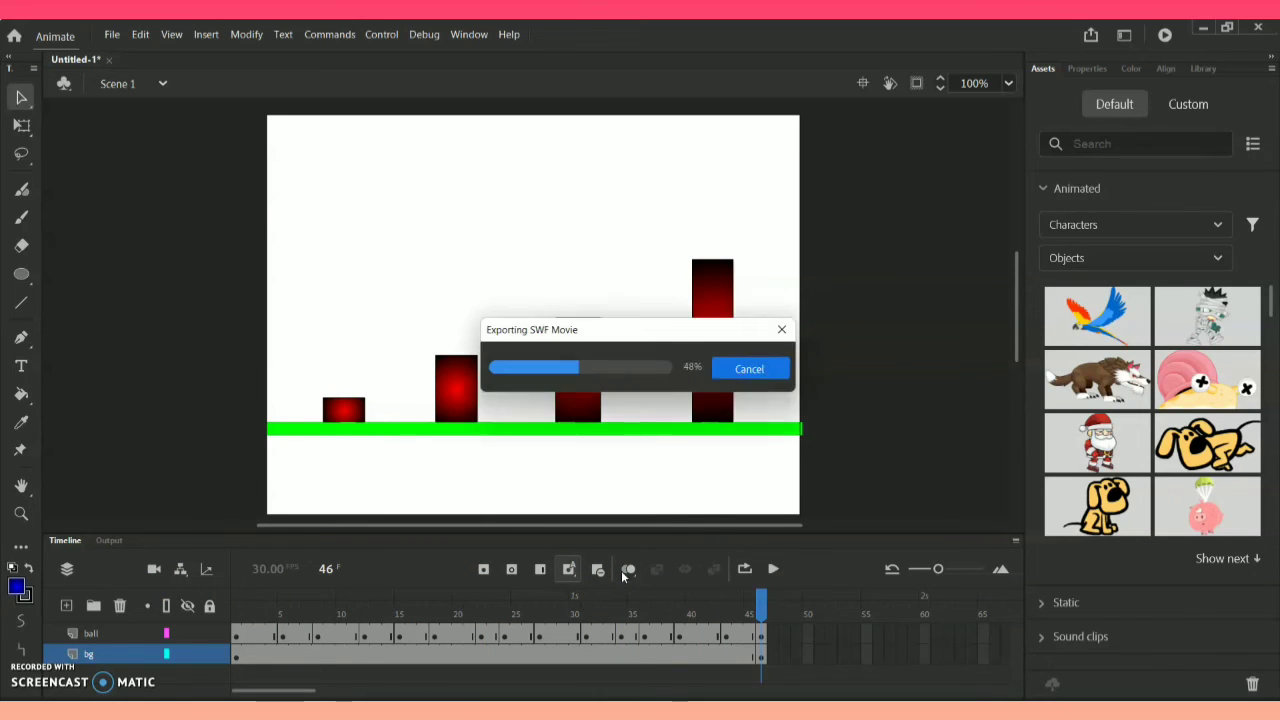